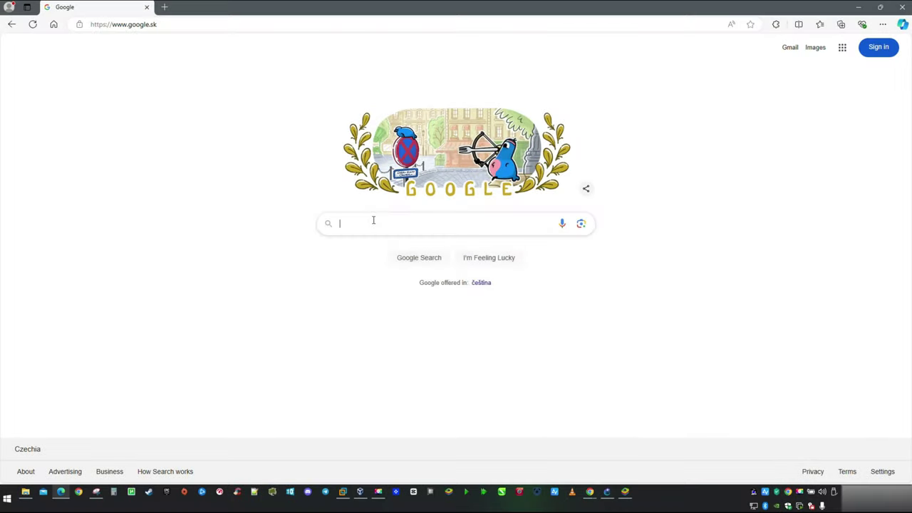
Step: Search Google for daloradius, and download daloRADIUS VM.ova from the appliance's SourceForge page to import it
left_click(373, 220)
type("daloradius")
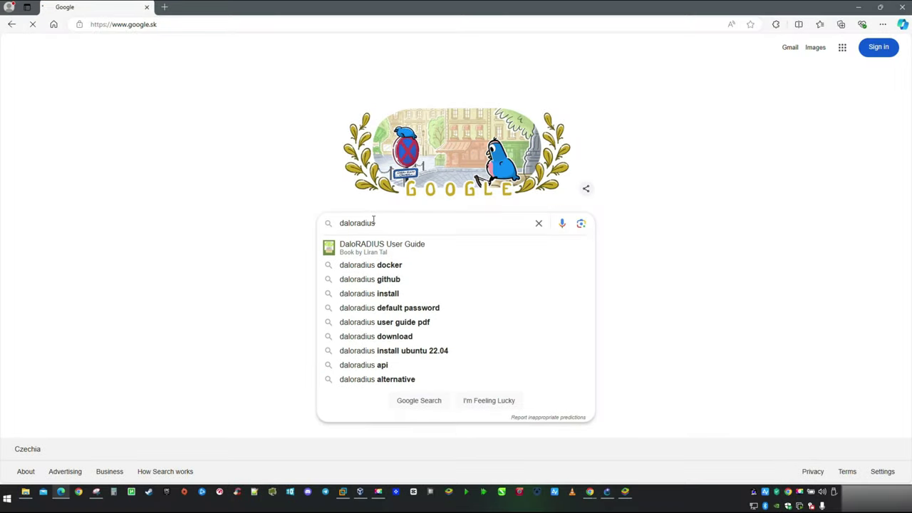
key("Return")
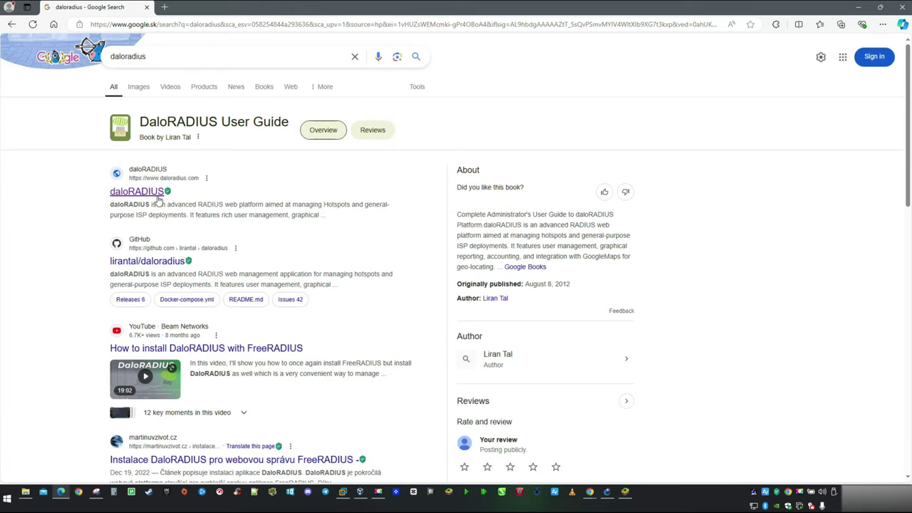
left_click(143, 192)
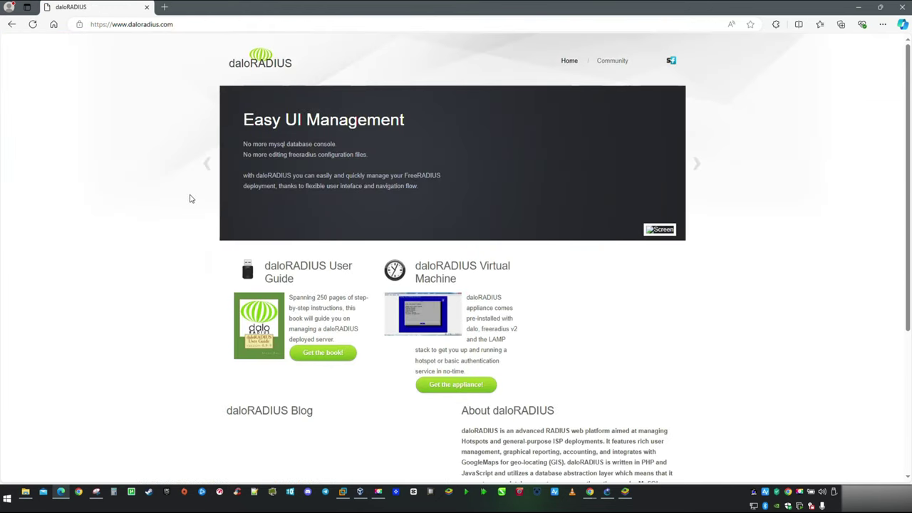
left_click(464, 391)
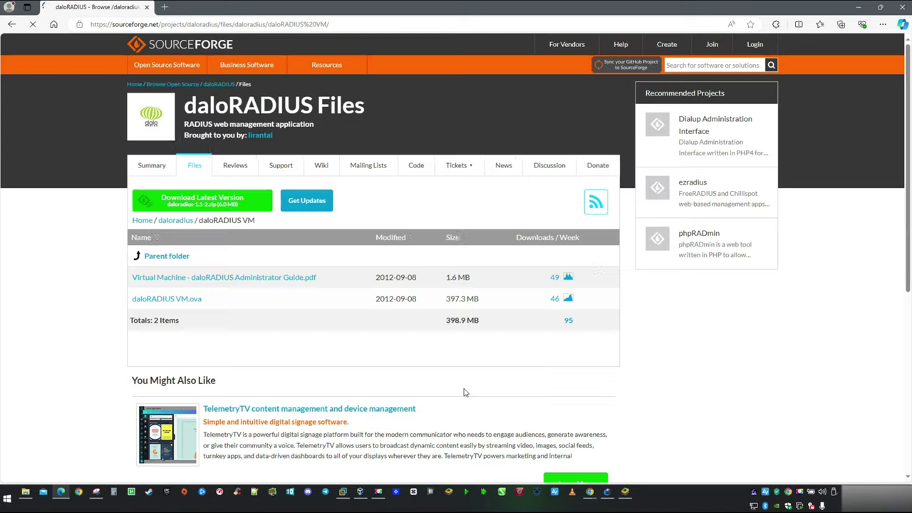
left_click(189, 303)
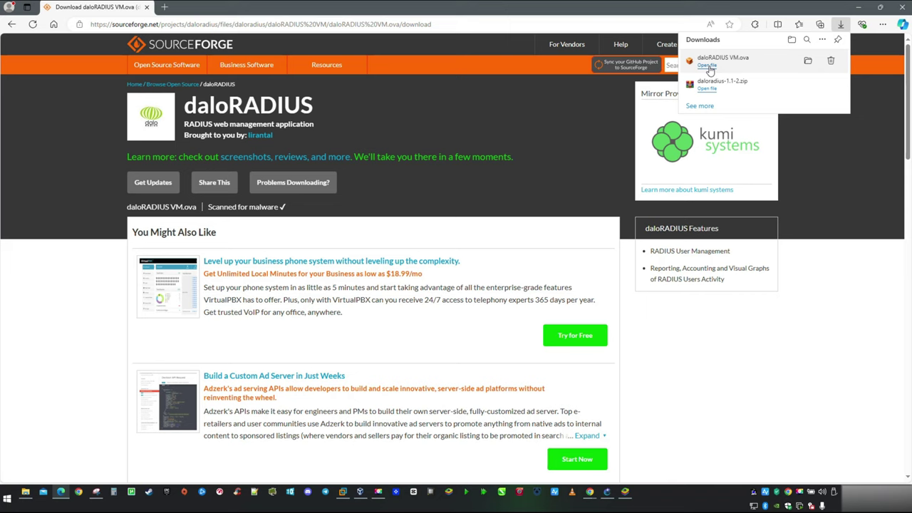
left_click(708, 66)
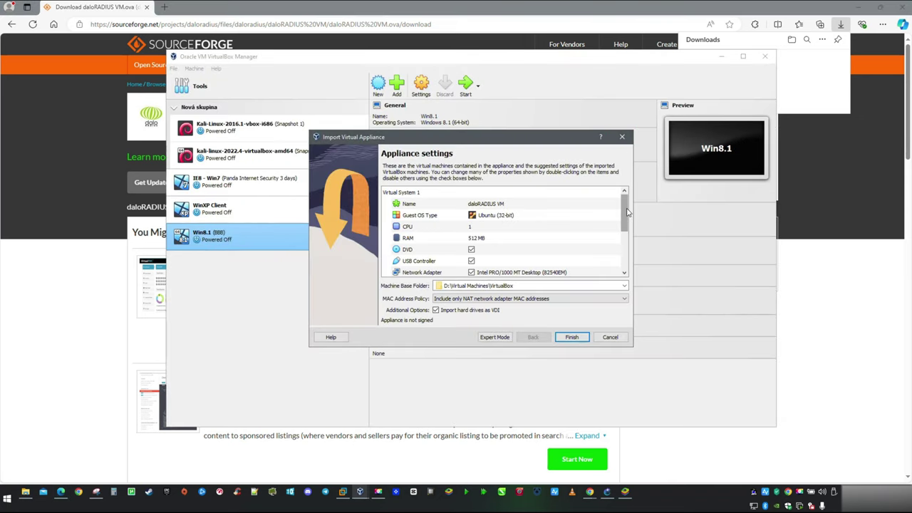
Step: Import daloRADIUS VM.ova into VirtualBox and set the VM's Adapter 1 to Not attached
scroll(627, 210, "down", 4)
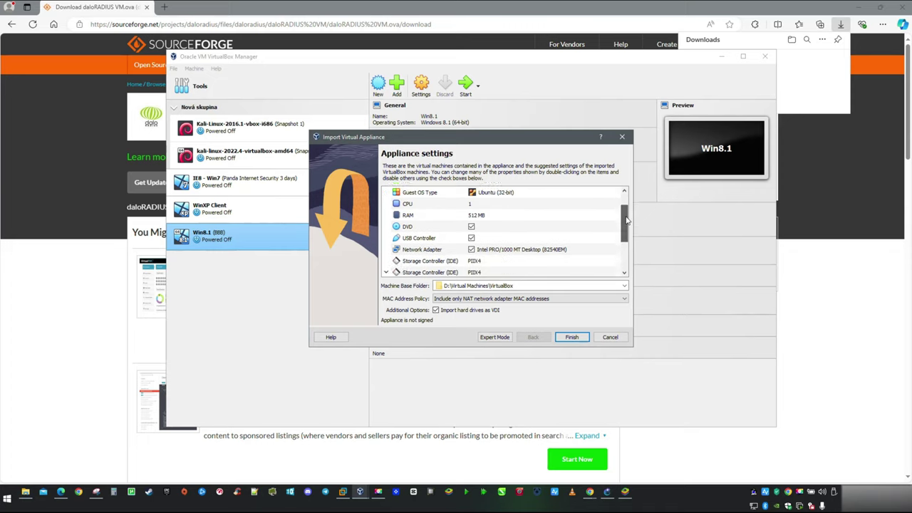
left_click(572, 340)
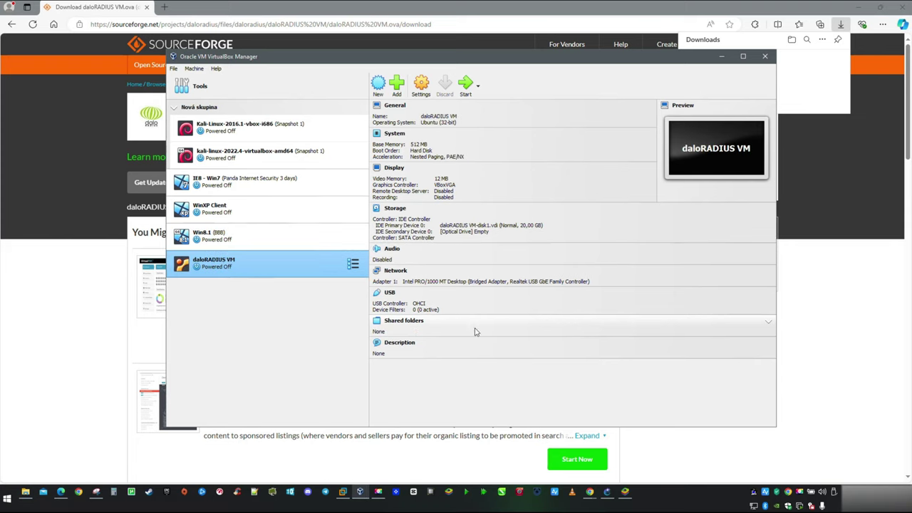
right_click(290, 267)
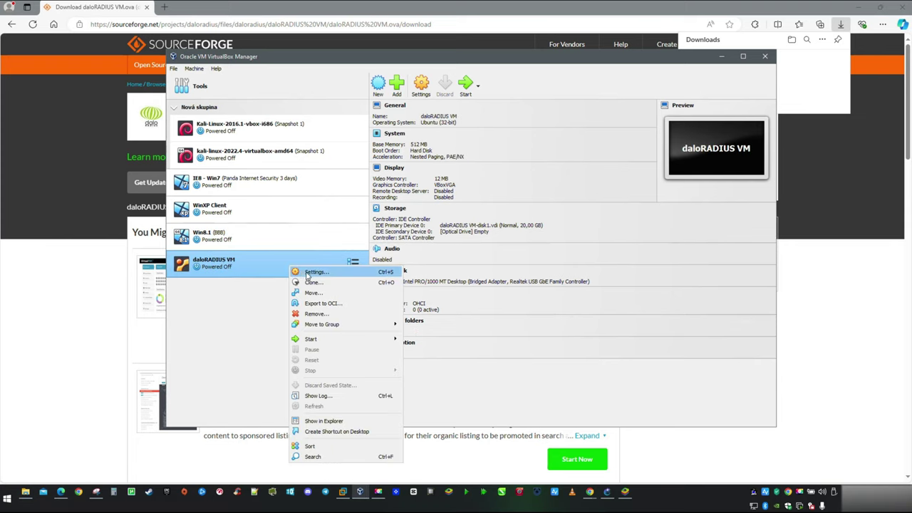
left_click(307, 272)
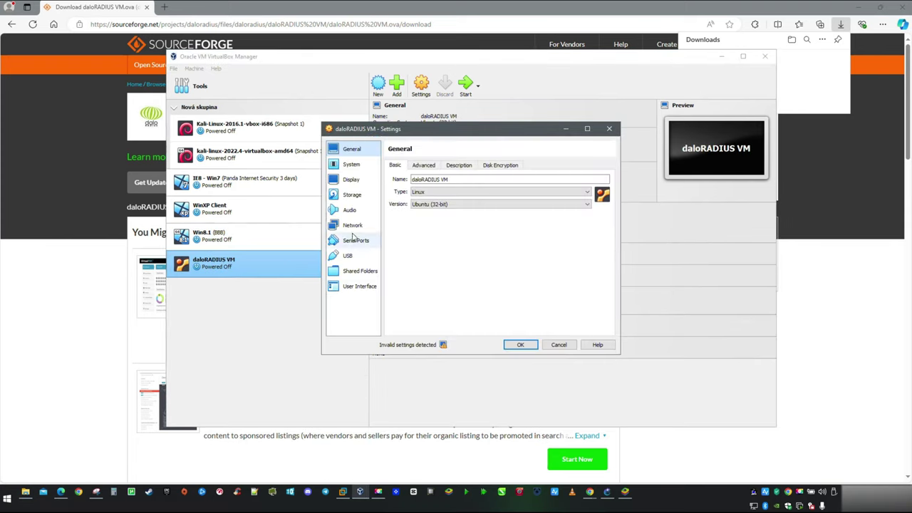
left_click(356, 228)
left_click(487, 191)
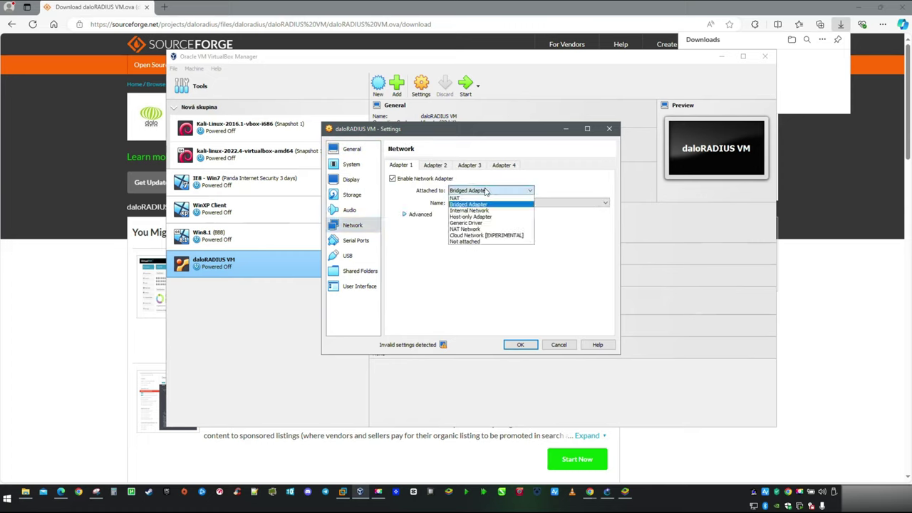
left_click(466, 241)
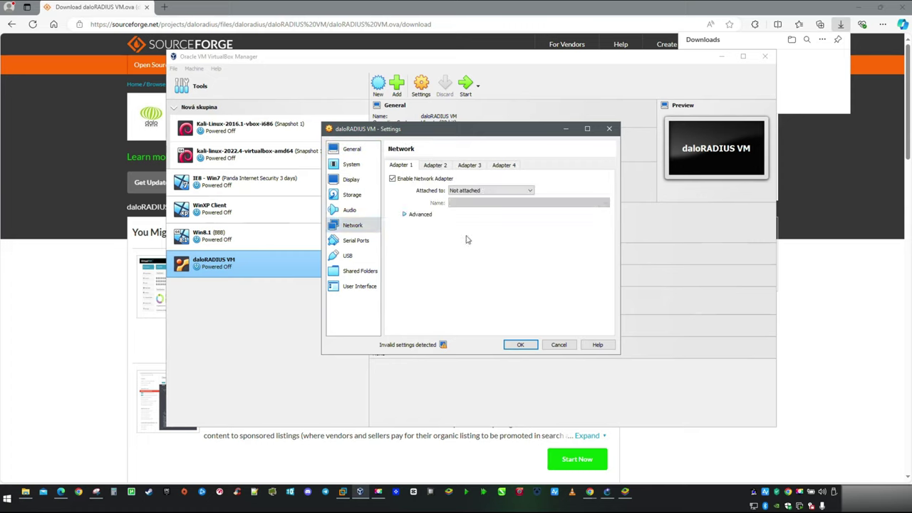
left_click(404, 215)
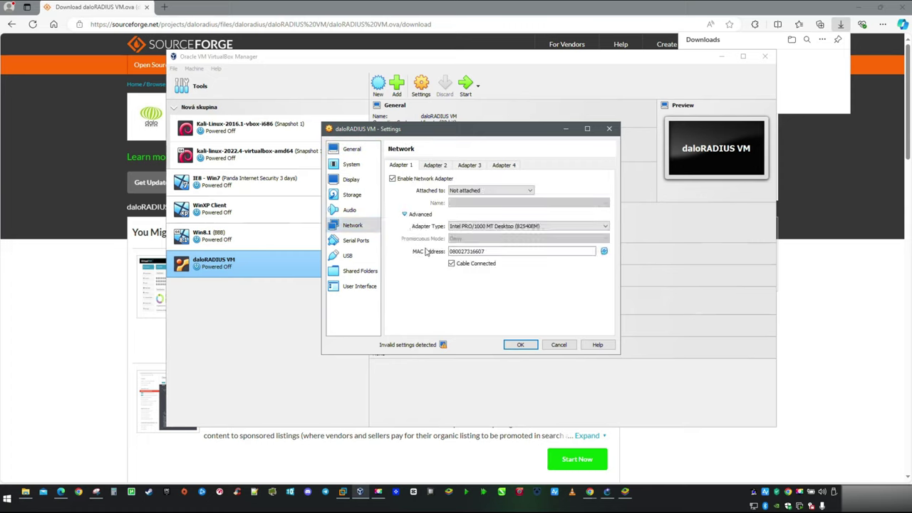
left_click(520, 344)
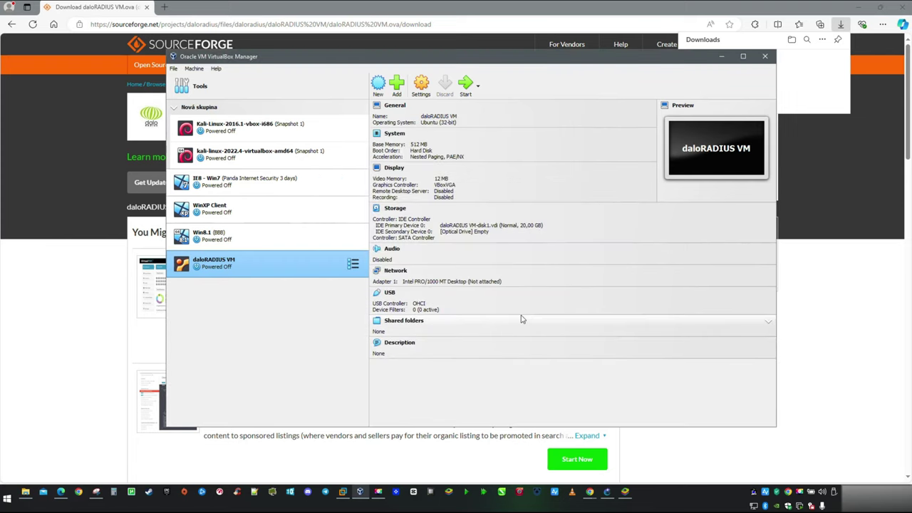
mouse_move(611, 495)
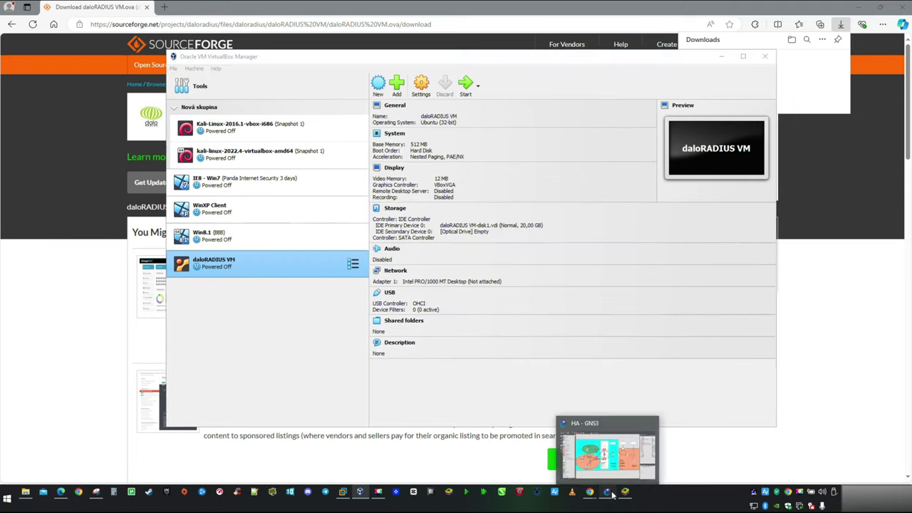
left_click(607, 449)
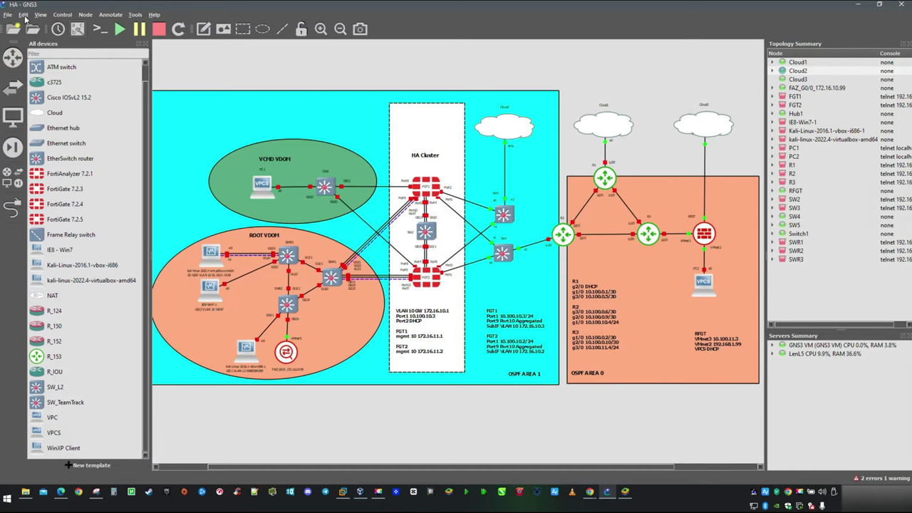
Step: Create and apply a local GNS3 VirtualBox VM template based on daloRADIUS VM
left_click(23, 15)
left_click(42, 57)
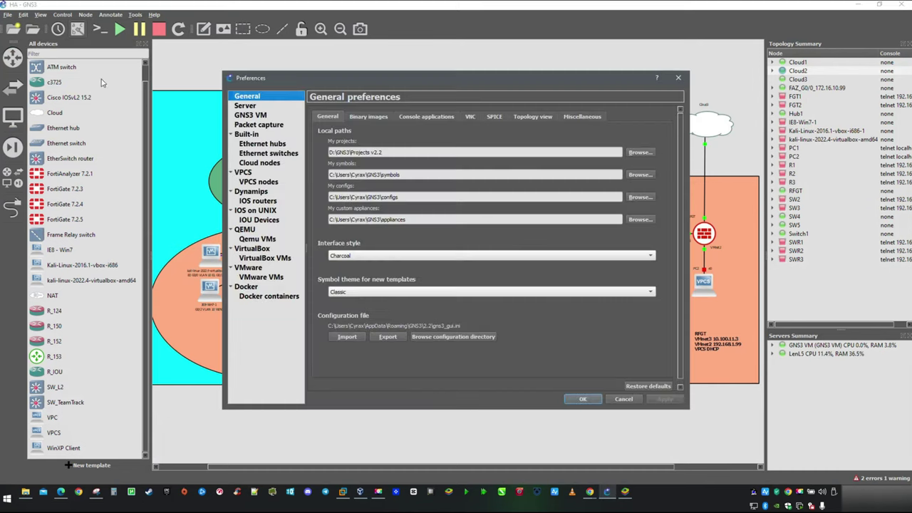
left_click(276, 259)
left_click(499, 382)
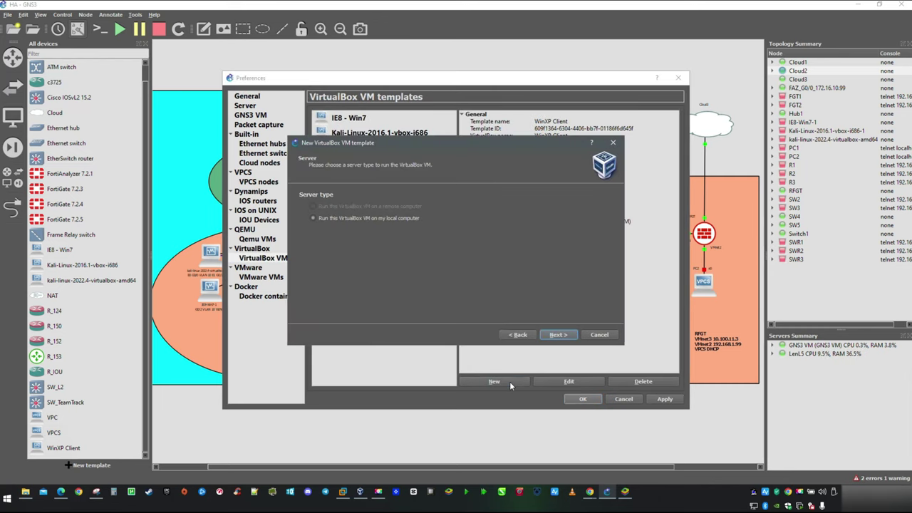
left_click(559, 335)
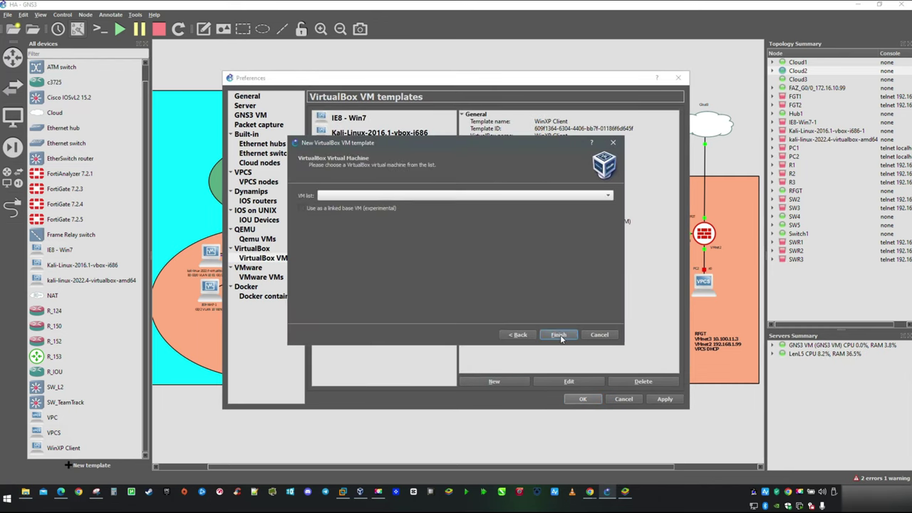
left_click(452, 195)
left_click(354, 205)
left_click(557, 334)
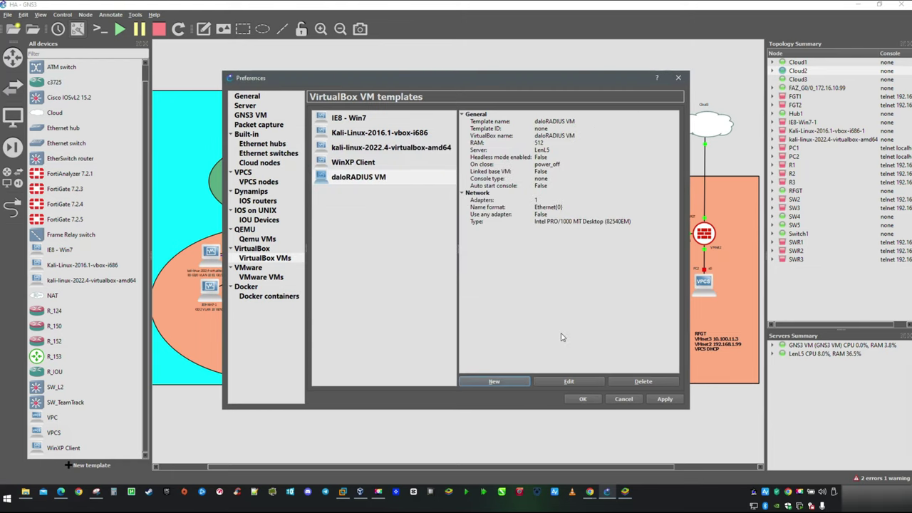
left_click(665, 399)
Step: Place a daloRADIUS VM node in the ROOT VDOM area with the Classic server symbol
left_click(583, 399)
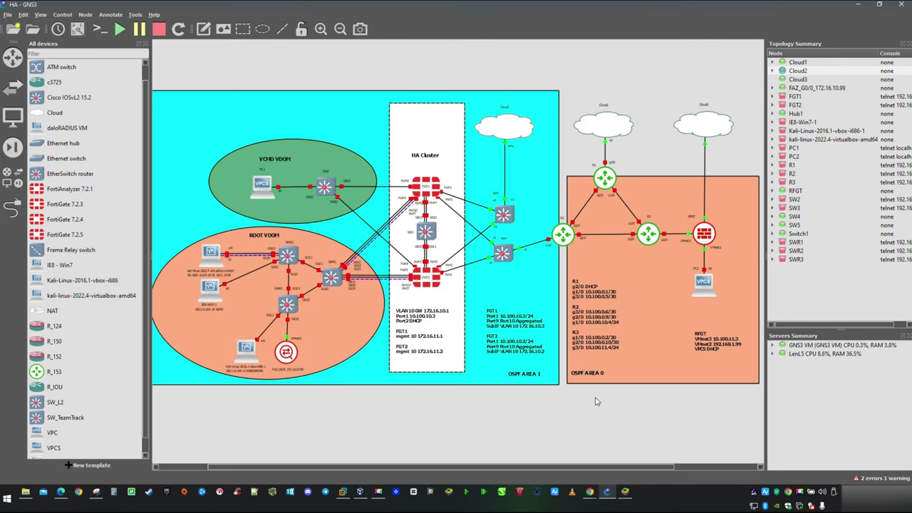
left_click_drag(68, 129, 336, 332)
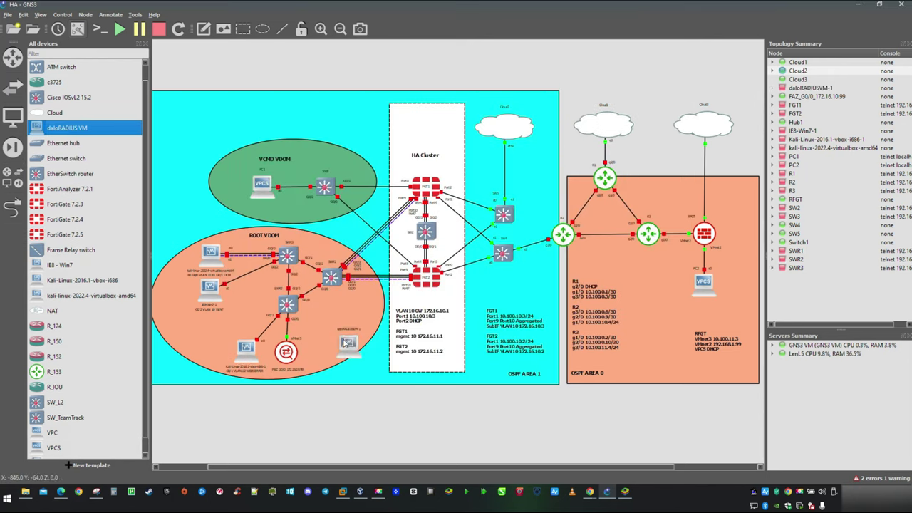
right_click(339, 335)
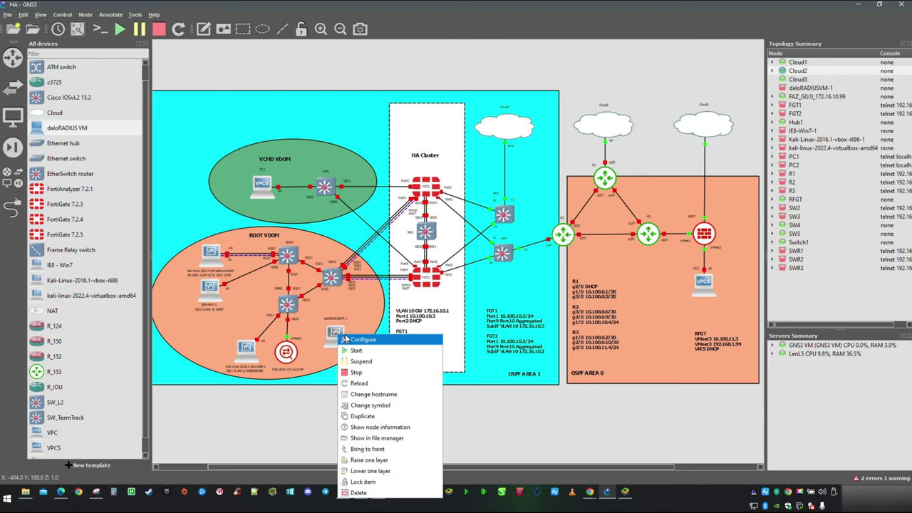
left_click(371, 405)
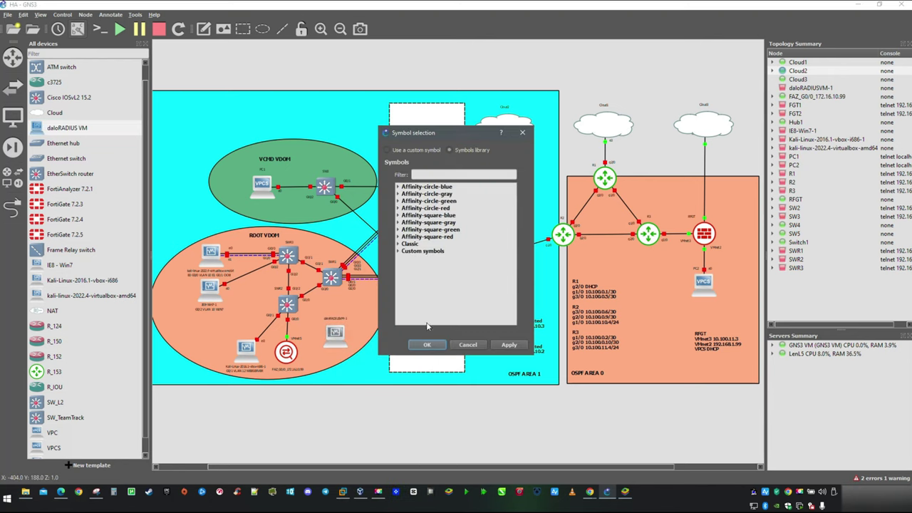
left_click(398, 244)
left_click_drag(513, 202, 509, 302)
left_click(441, 232)
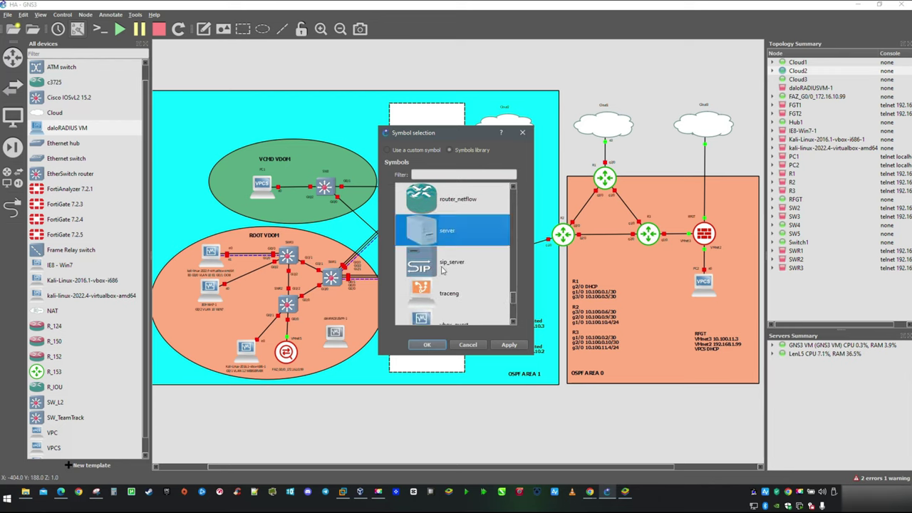
left_click(427, 344)
left_click_drag(338, 322, 337, 359)
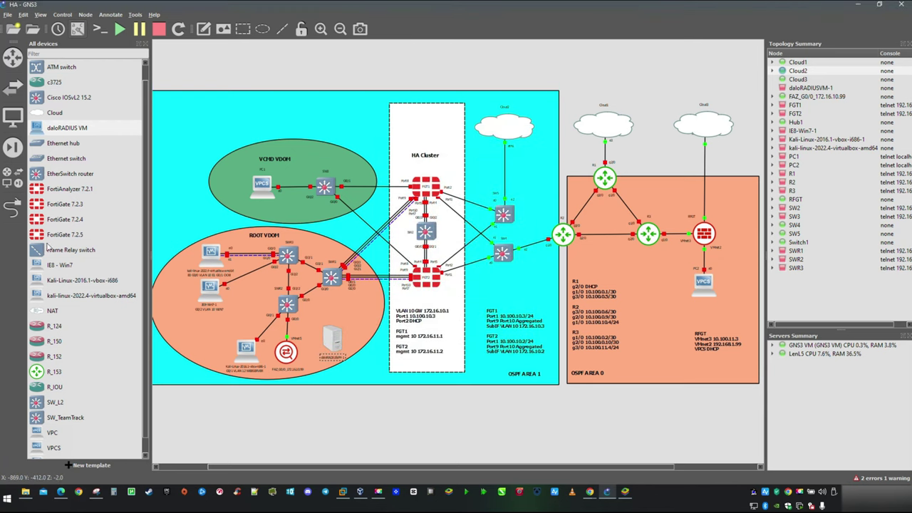
Step: Link the lower switch to the server's Ethernet0 and tidy the node and interface labels
left_click(12, 206)
left_click(288, 303)
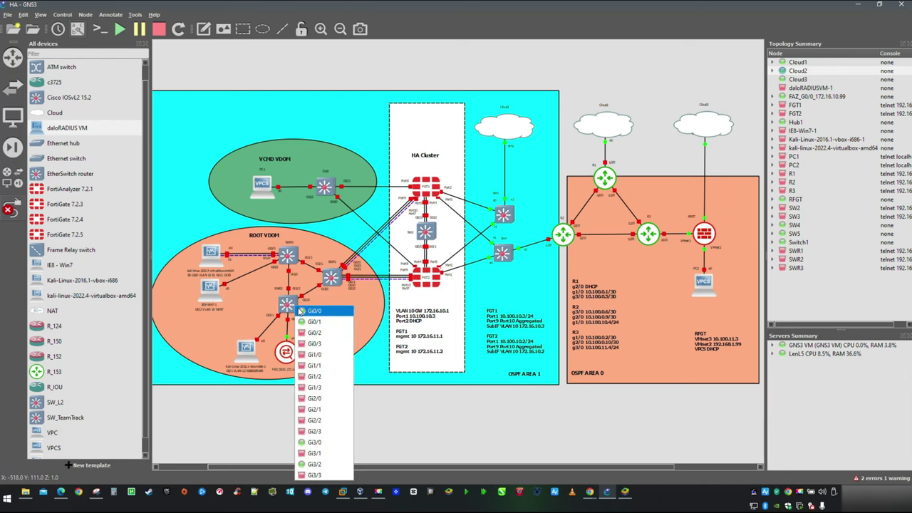
left_click(328, 333)
left_click(332, 340)
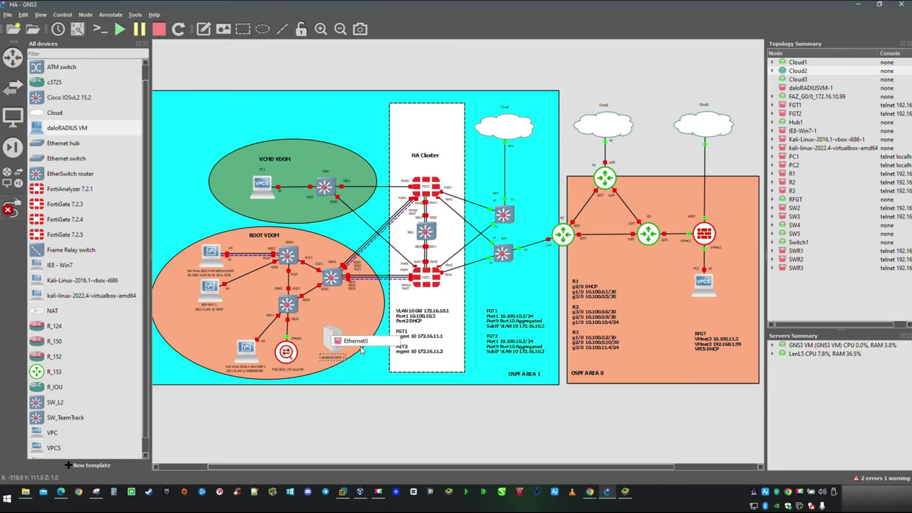
left_click(363, 348)
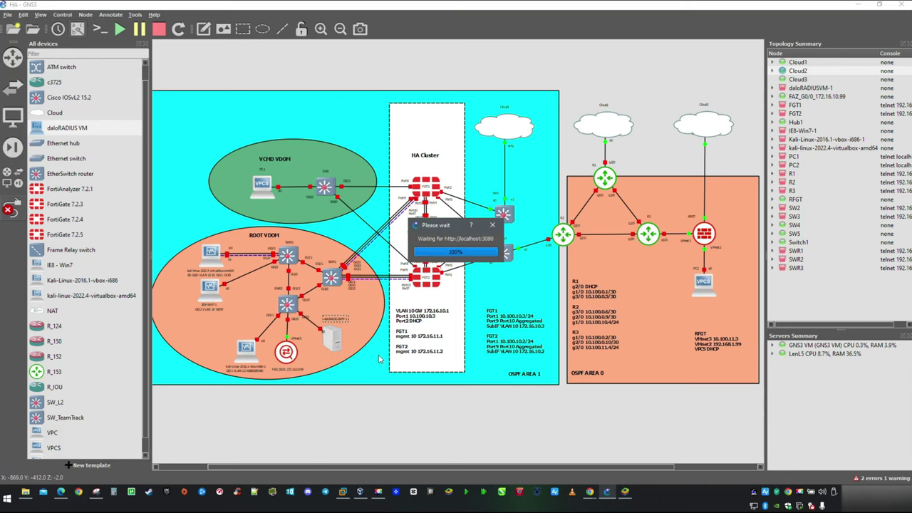
key("Escape")
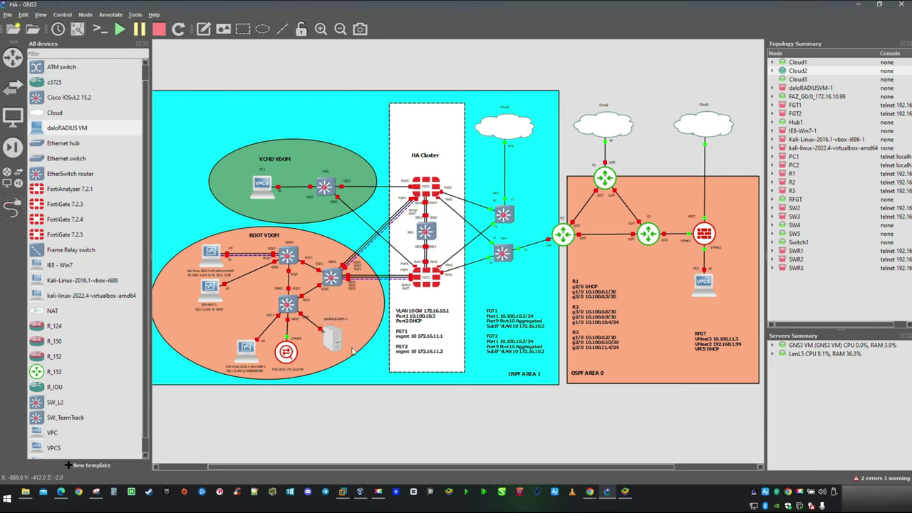
left_click_drag(346, 321, 340, 362)
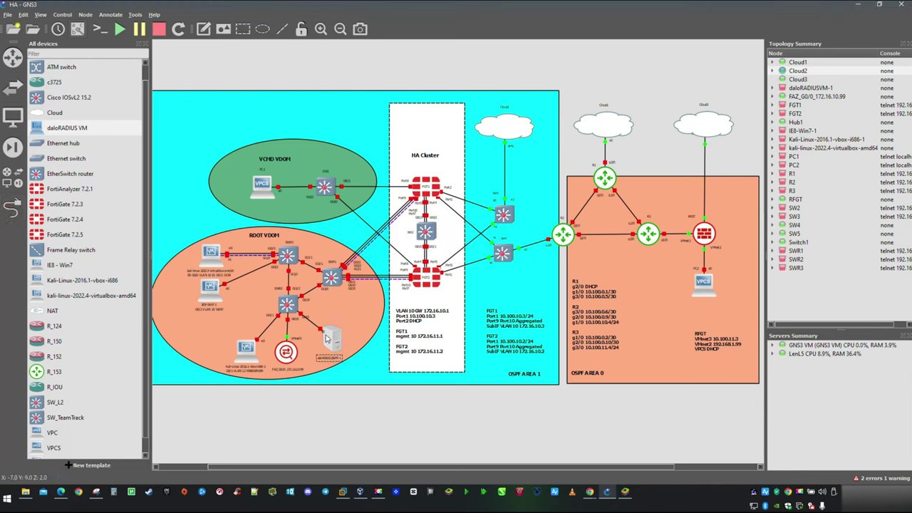
left_click(308, 317)
left_click_drag(308, 317, 308, 312)
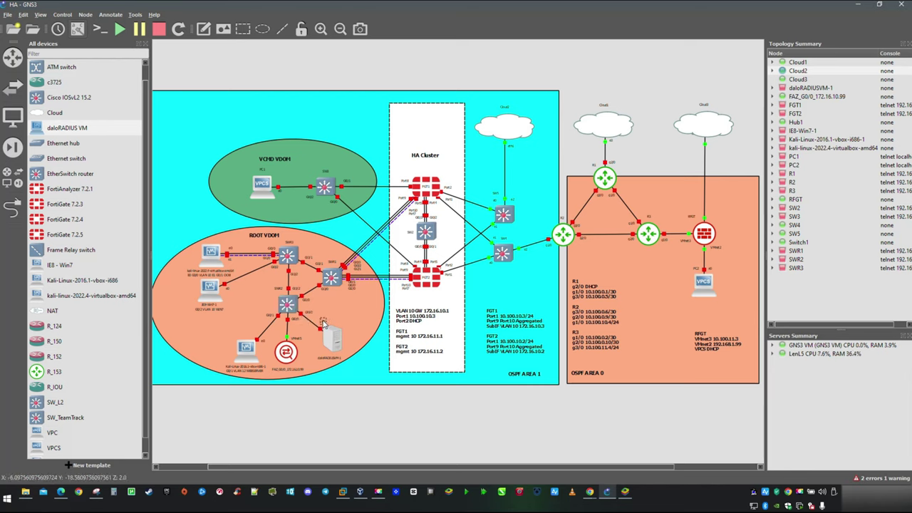
Step: Start all nodes and open a console session to SWR2
left_click(120, 29)
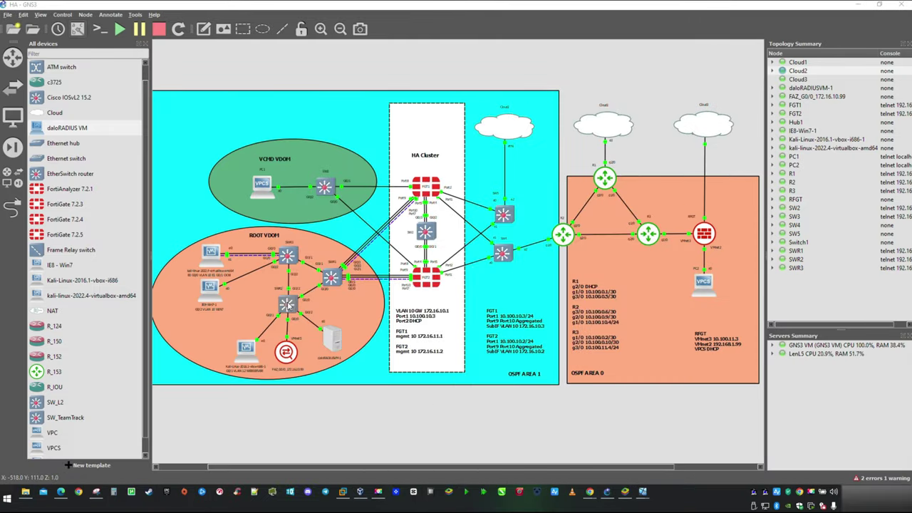
right_click(287, 303)
left_click(310, 317)
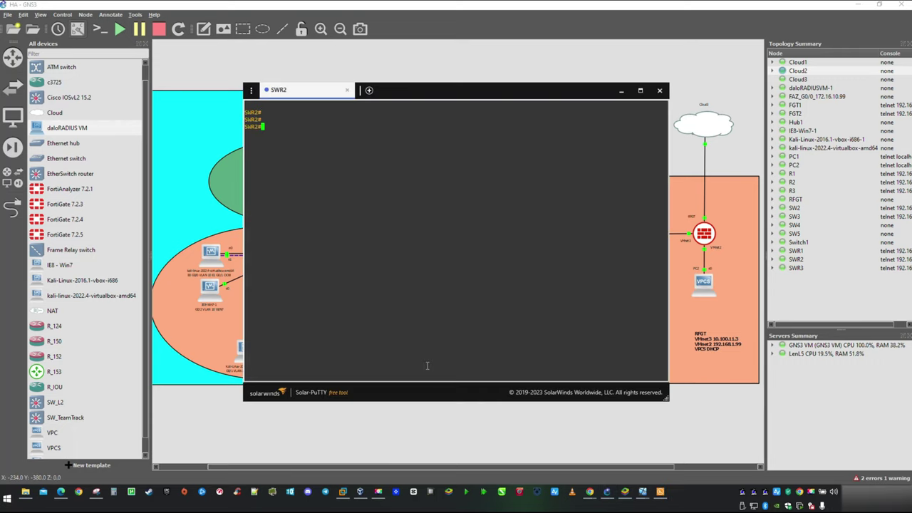
Step: On SWR2, enter configuration mode and make GigabitEthernet 0/2 an access port
type("conf t")
key("Return")
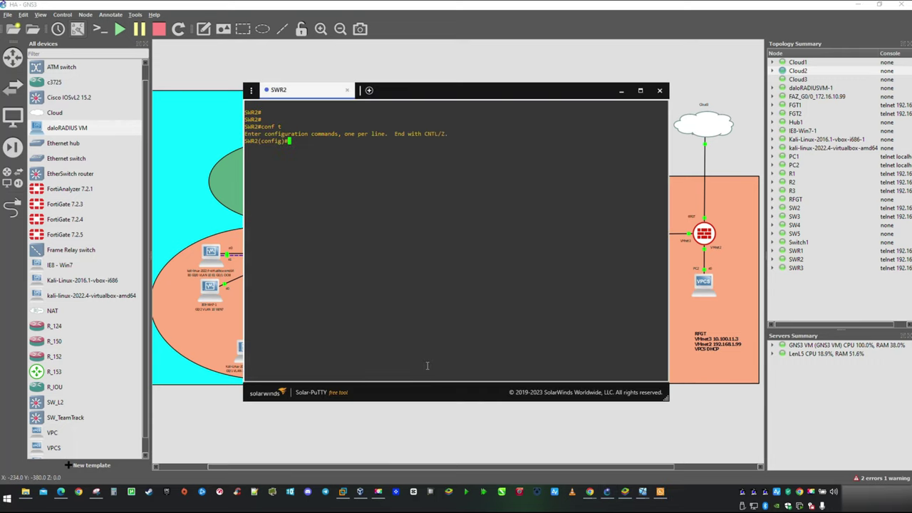
key("Tab")
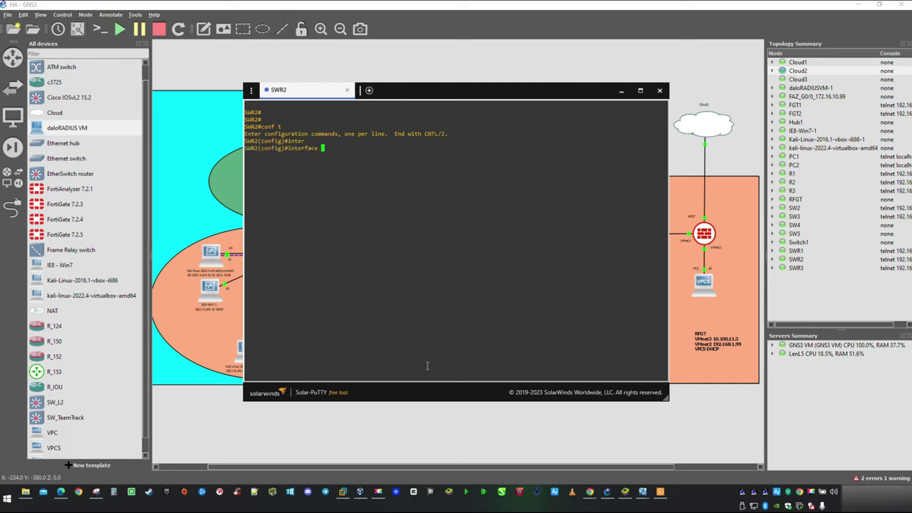
type("gi")
key("Tab")
type("0/")
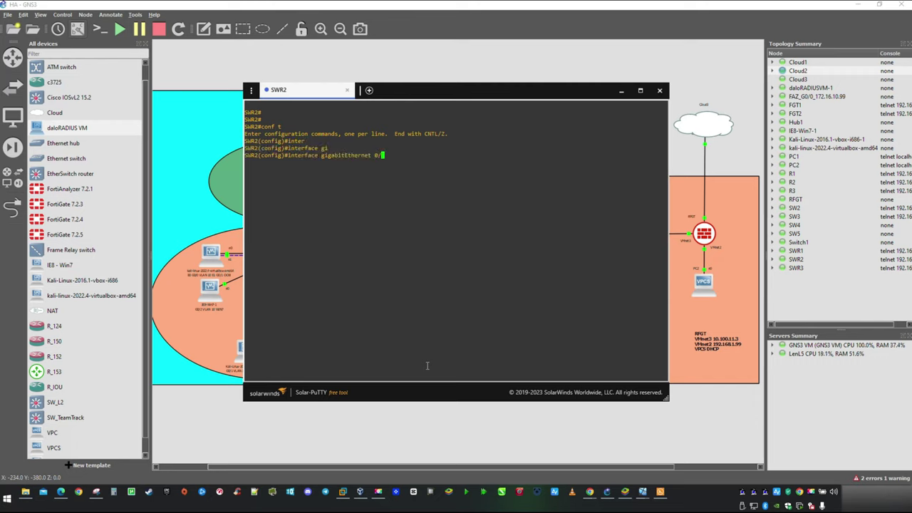
type("2")
key("Return")
type("swi")
key("Tab")
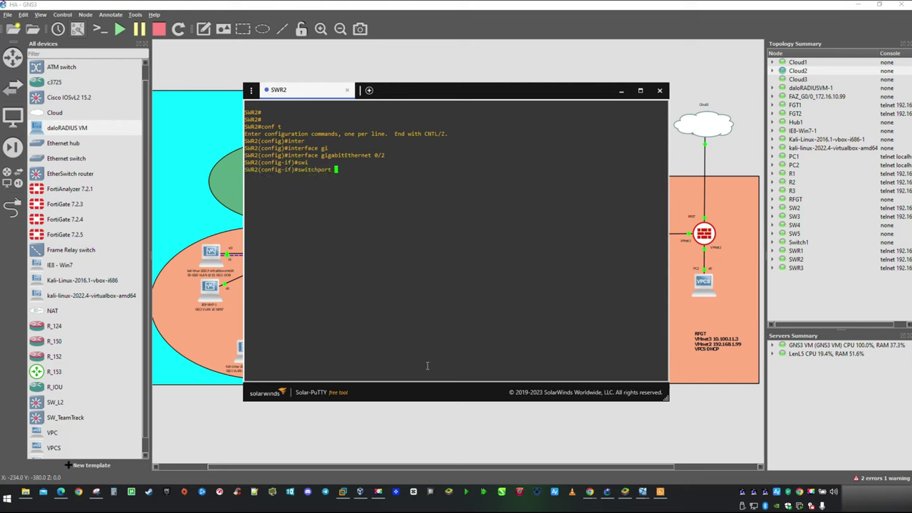
type("mod")
key("Tab")
type("a")
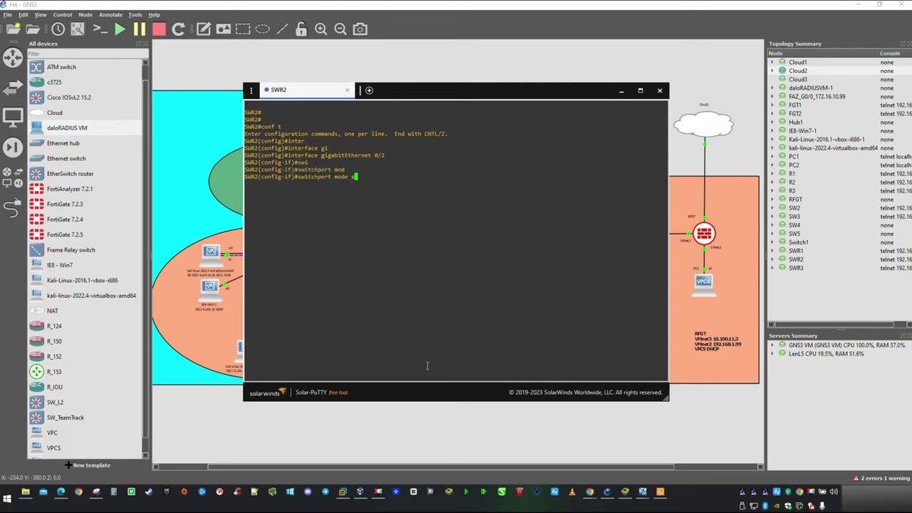
type("cc")
key("Tab")
key("Return")
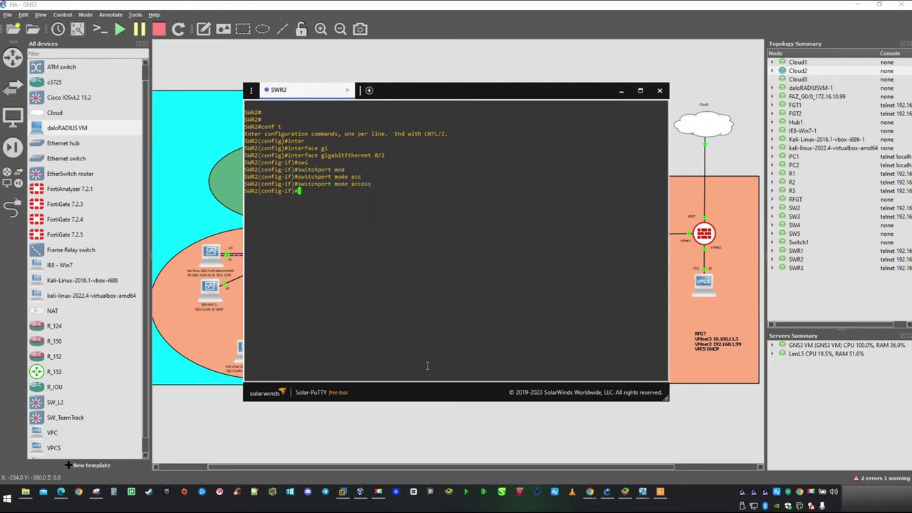
Step: Assign gi0/2 to access VLAN 12, exit configuration mode, and save with wr
type("swi")
key("Tab")
type("acc")
key("Tab")
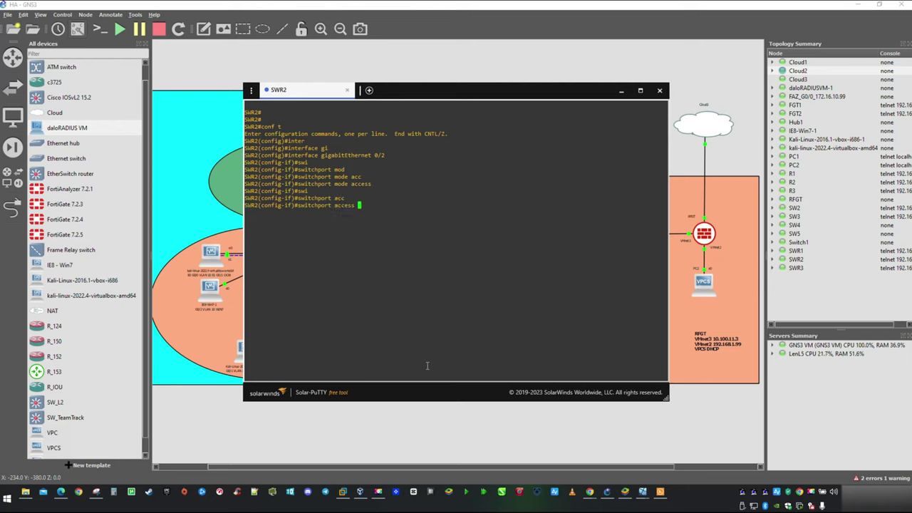
type("vla")
key("Tab")
type("12")
key("Return")
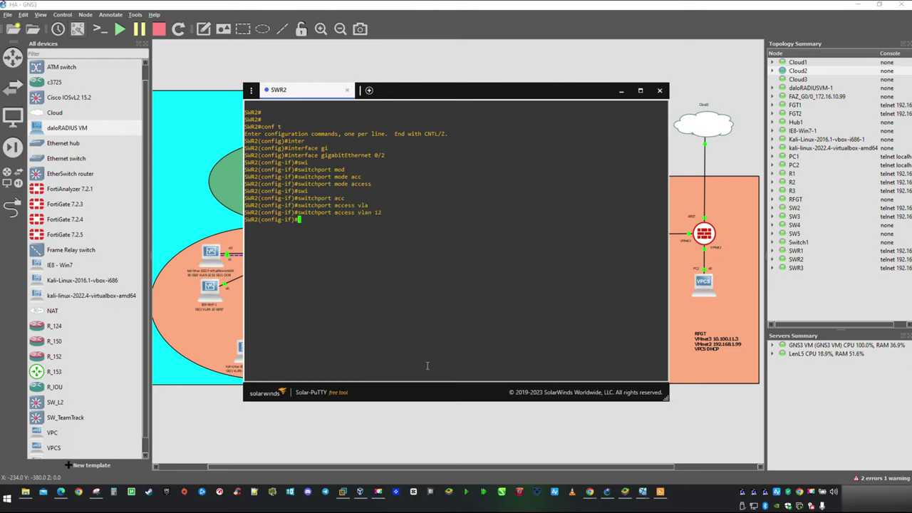
type("exit")
key("Return")
key("ctrl+z")
type("wr")
key("Return")
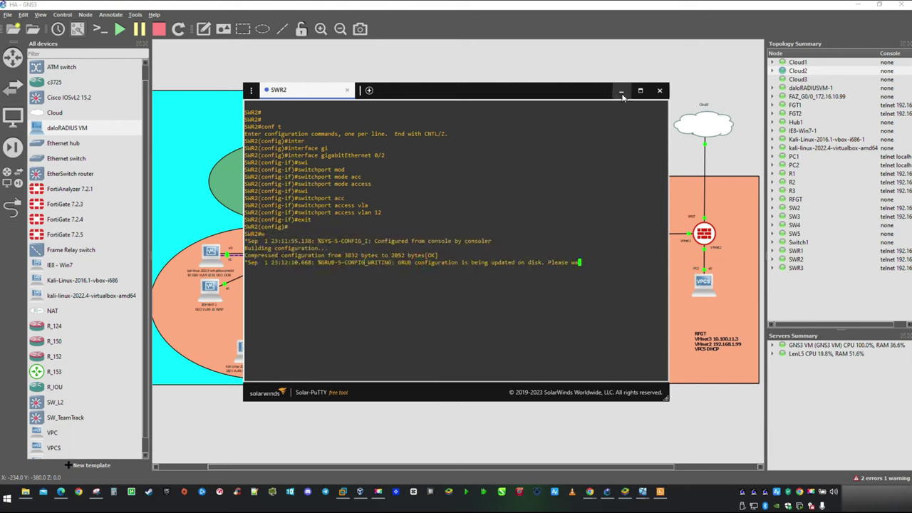
key("Return")
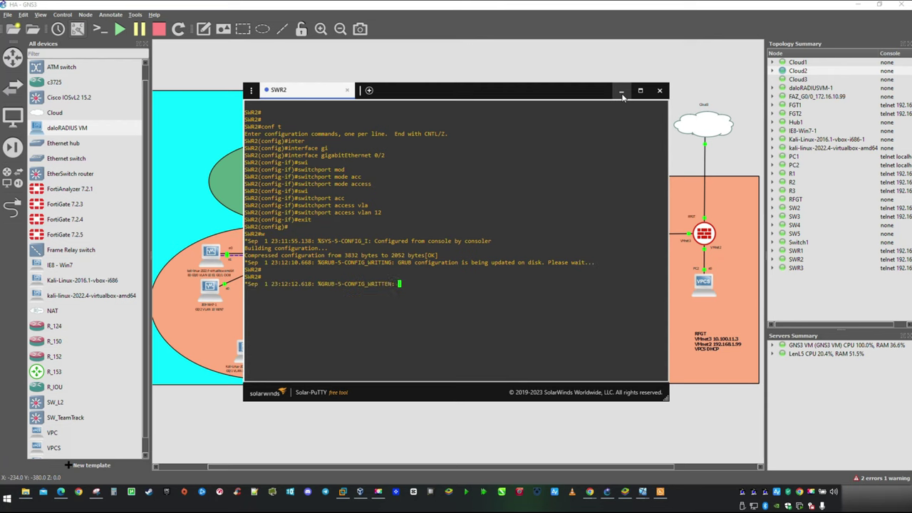
left_click(622, 93)
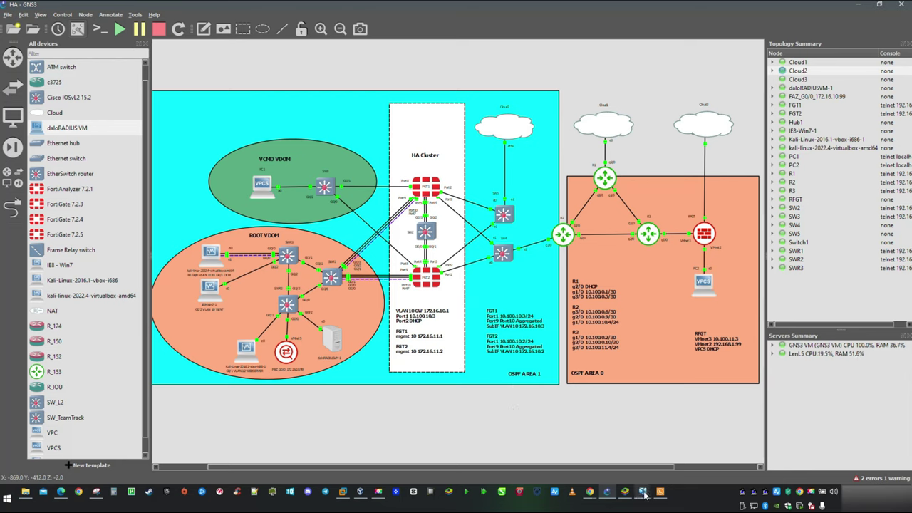
Step: In the daloRADIUS VM console, configure eth0 via DHCP to get 172.16.12.101
mouse_move(644, 493)
left_click(779, 440)
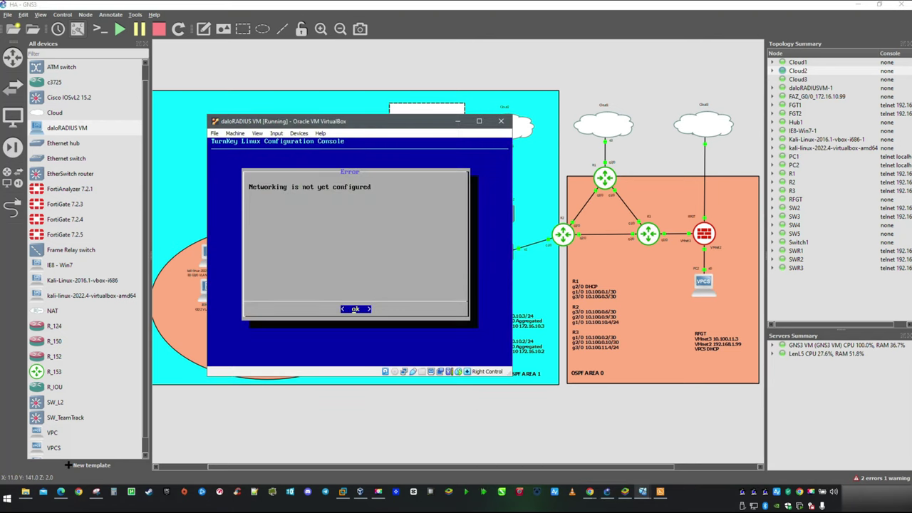
key("Return")
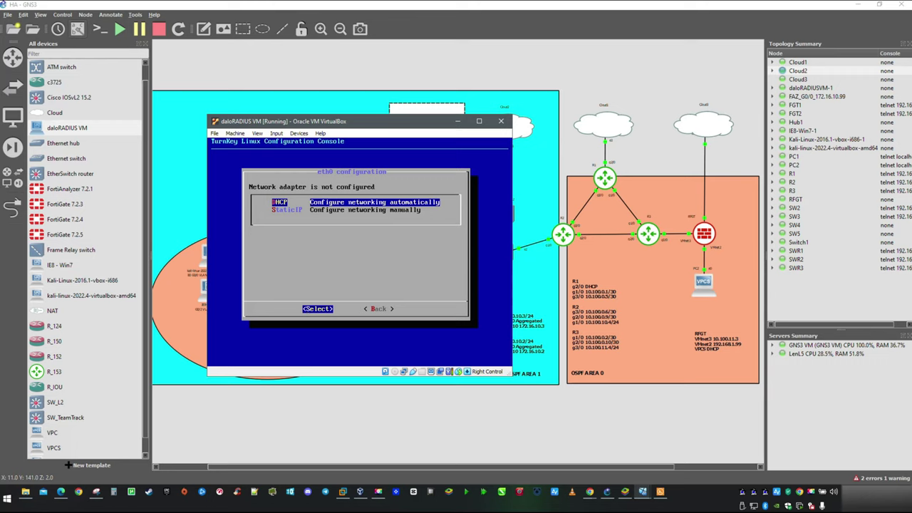
key("Return")
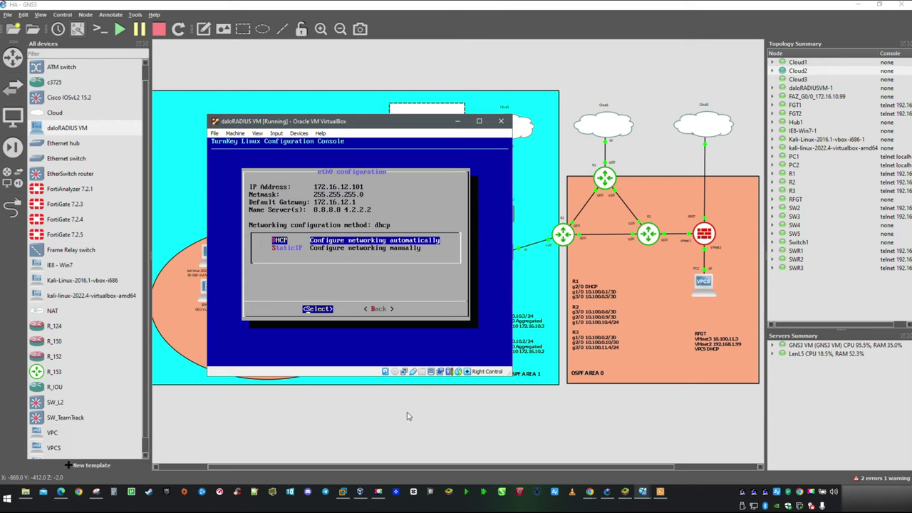
left_click(457, 121)
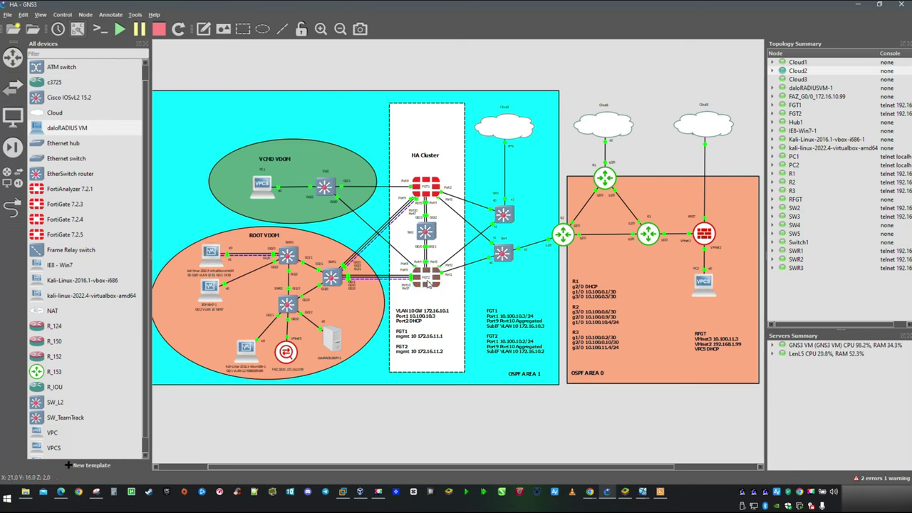
Step: Switch to the Kali VM showing FGT1's FortiGate dashboard
mouse_move(428, 284)
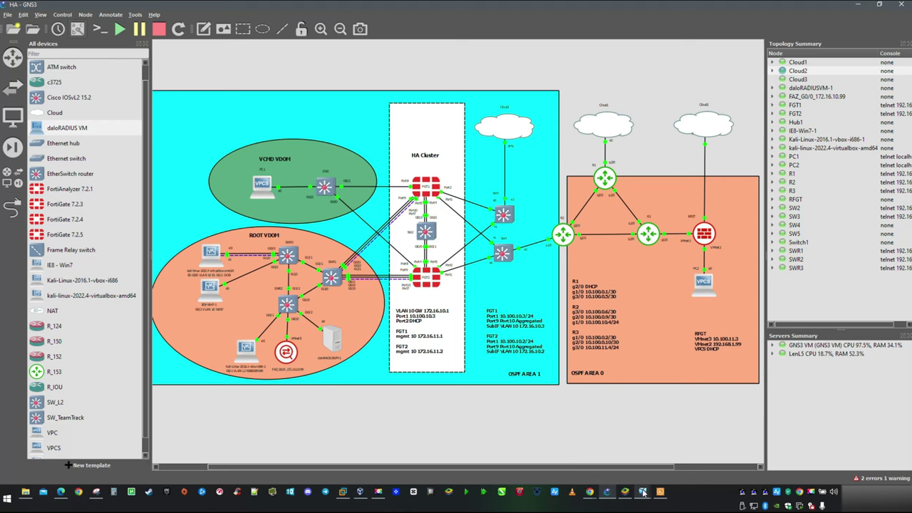
mouse_move(643, 491)
left_click(687, 452)
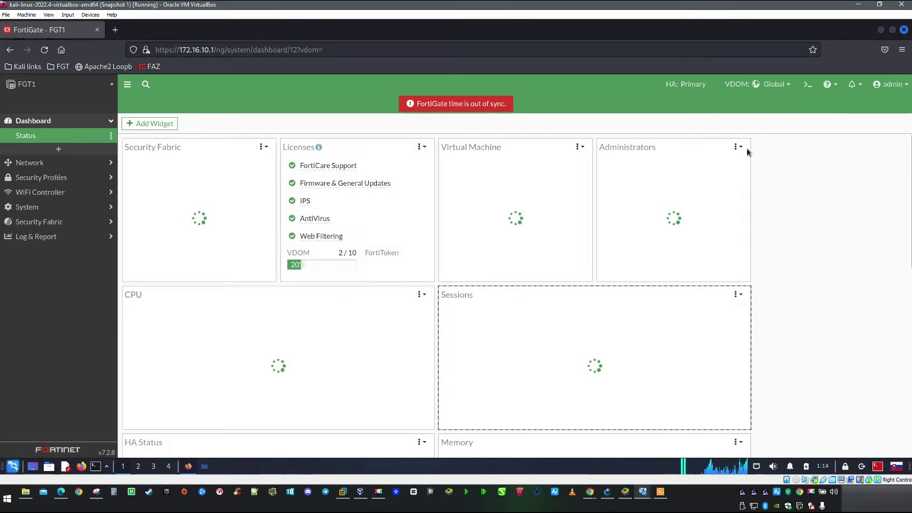
Step: Switch FortiGate to the root VDOM and open Policy & Objects > Firewall Policy
left_click(766, 84)
left_click(743, 115)
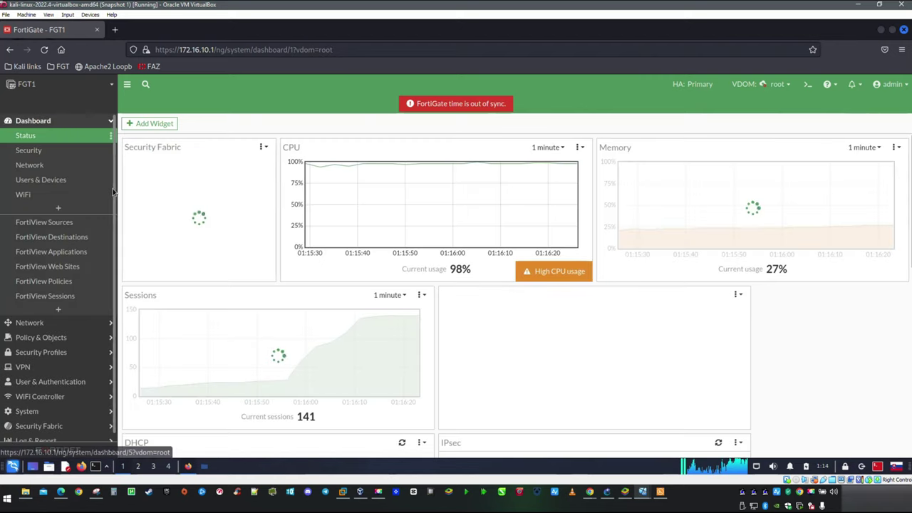
left_click(42, 337)
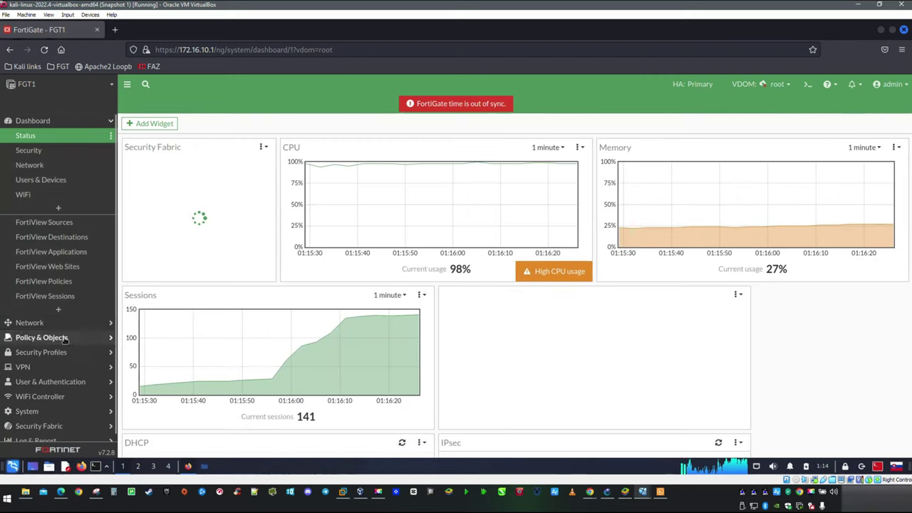
left_click(55, 166)
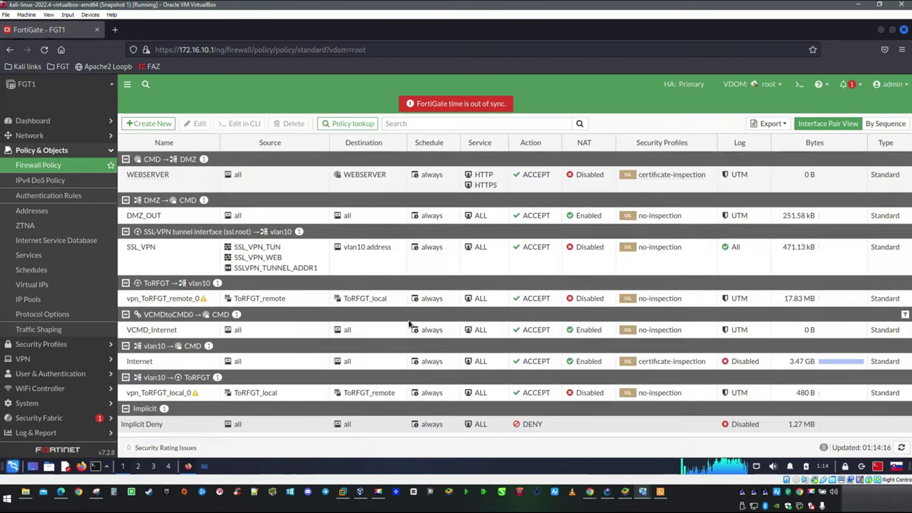
Step: Start a new firewall policy AccessToRadius from interface vlan10 to DMZ
left_click(151, 125)
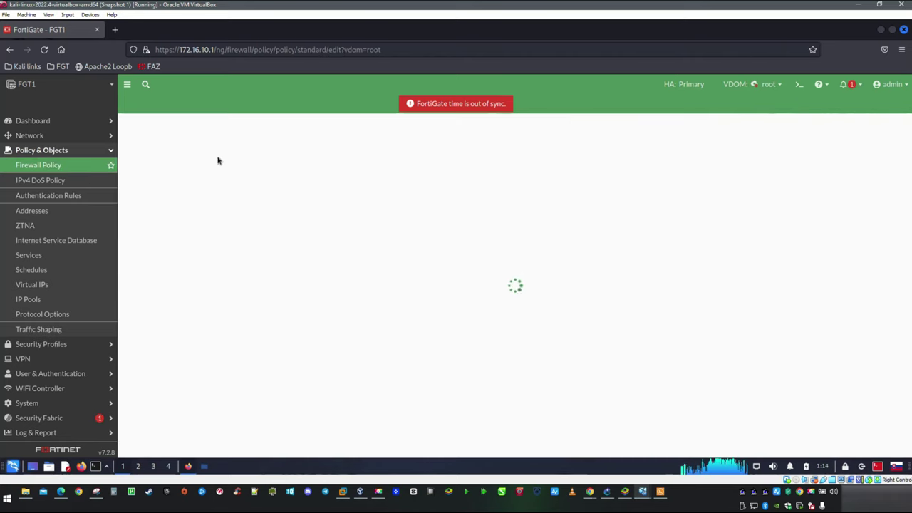
left_click(276, 150)
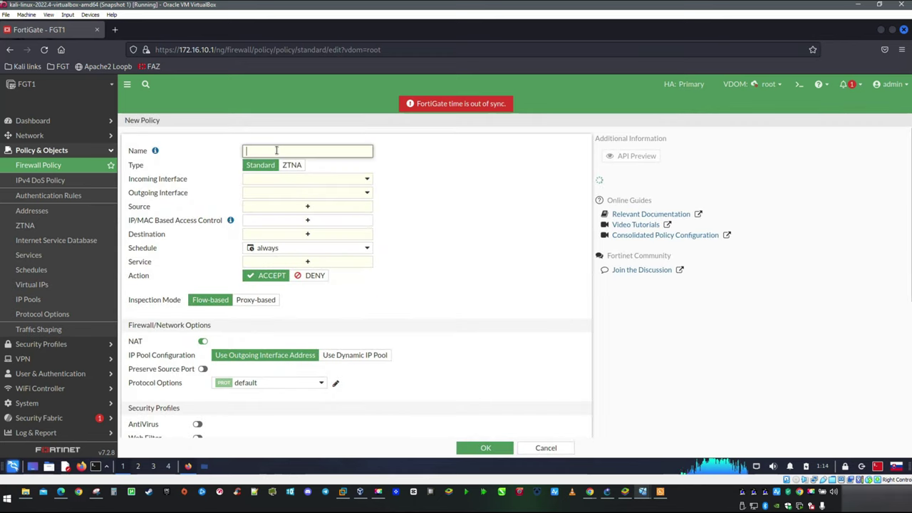
type("AccessTo")
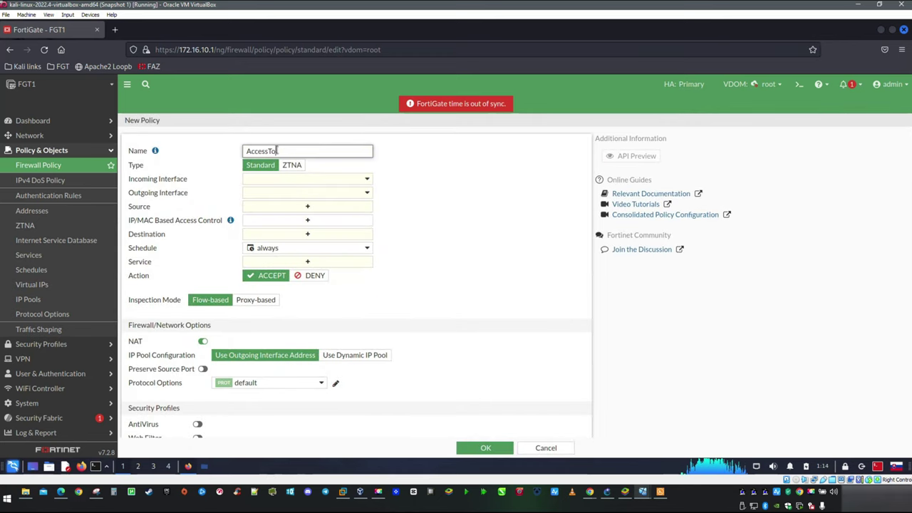
type("Radius")
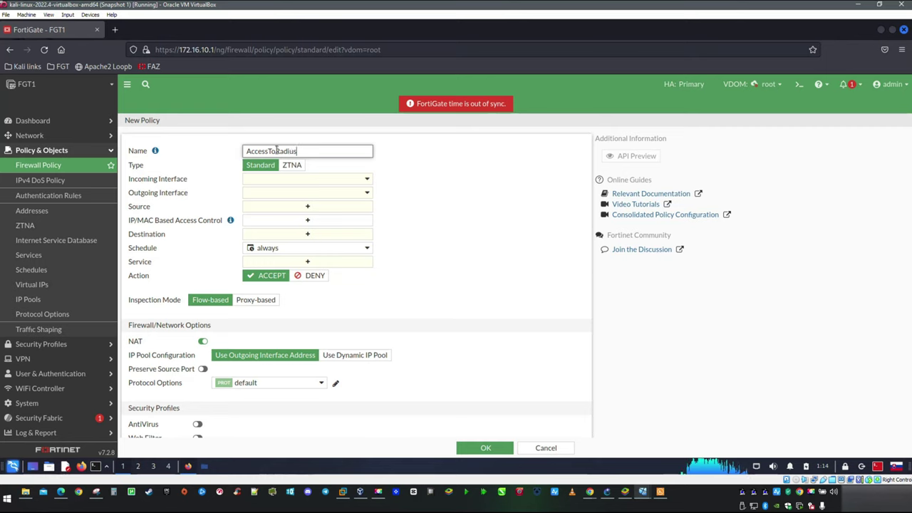
left_click(364, 181)
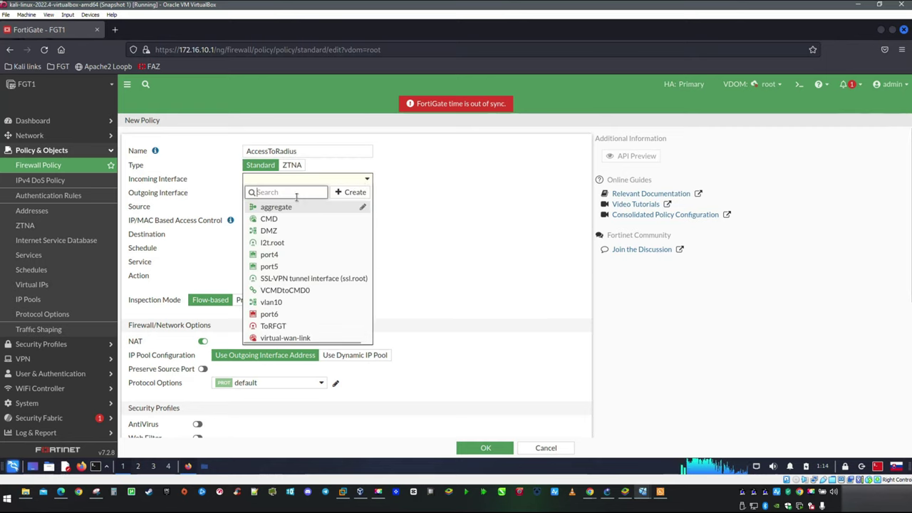
left_click(272, 302)
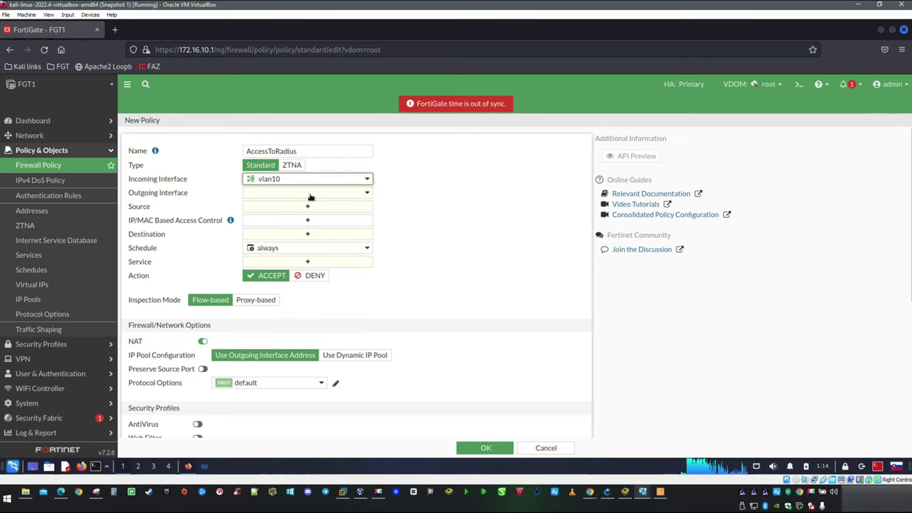
left_click(311, 196)
left_click(323, 245)
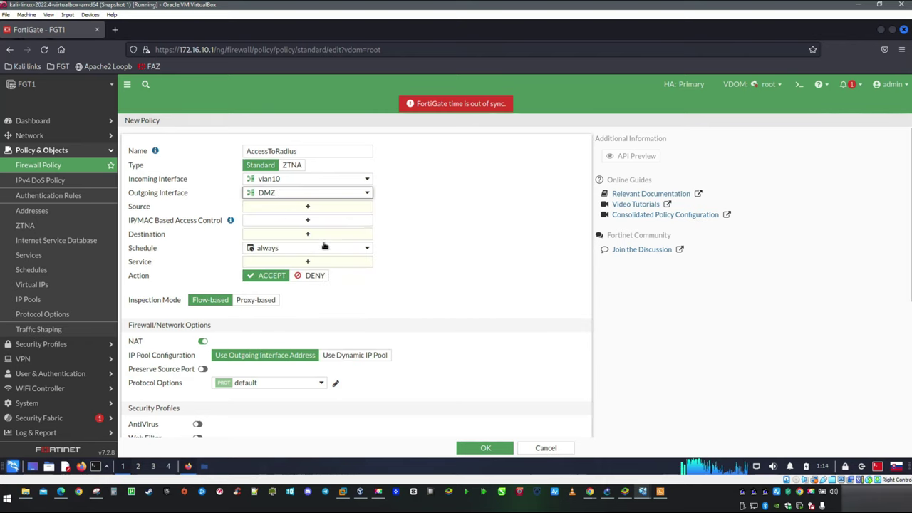
Step: Set source vlan10 address, destination DMZ address, service ALL, NAT off, and save the policy
left_click(305, 207)
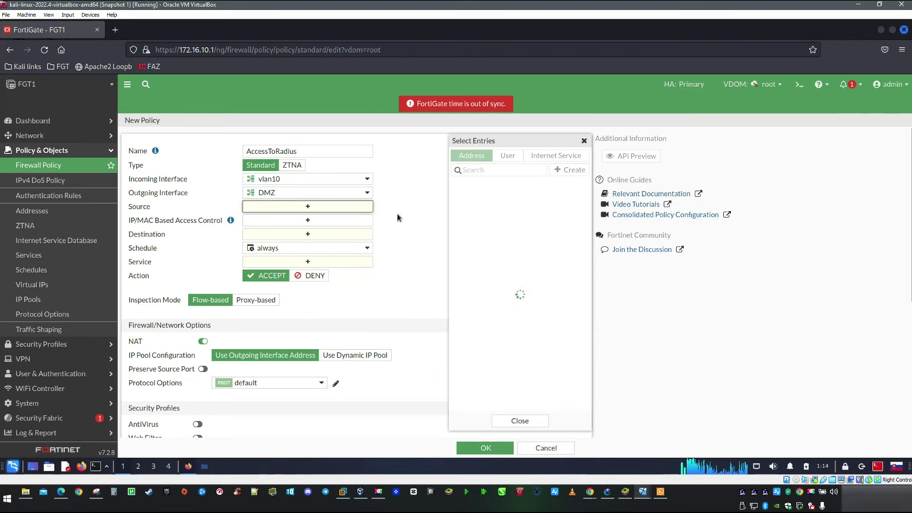
scroll(513, 278, "down", 1)
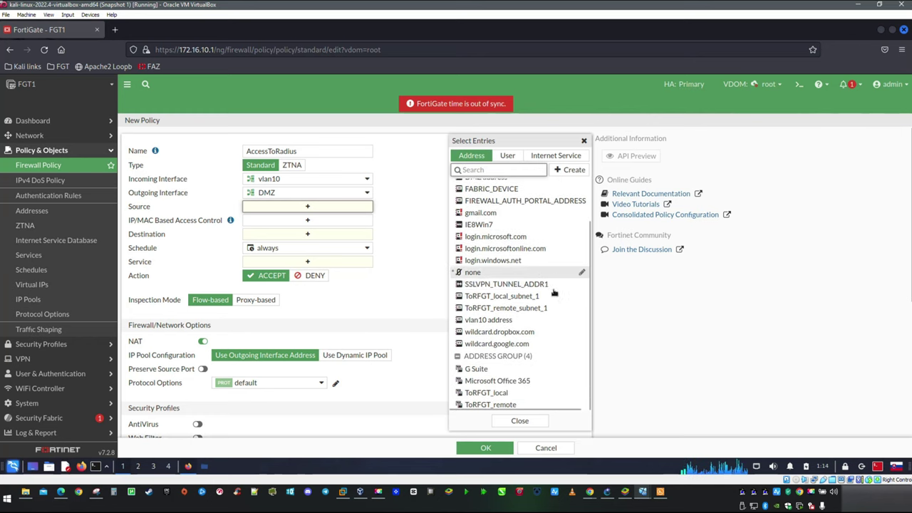
left_click(489, 320)
left_click(317, 243)
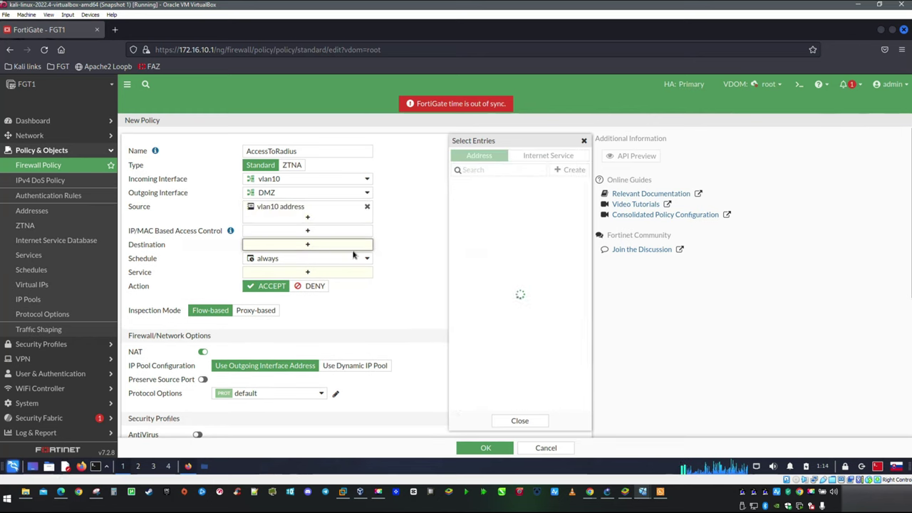
left_click(492, 209)
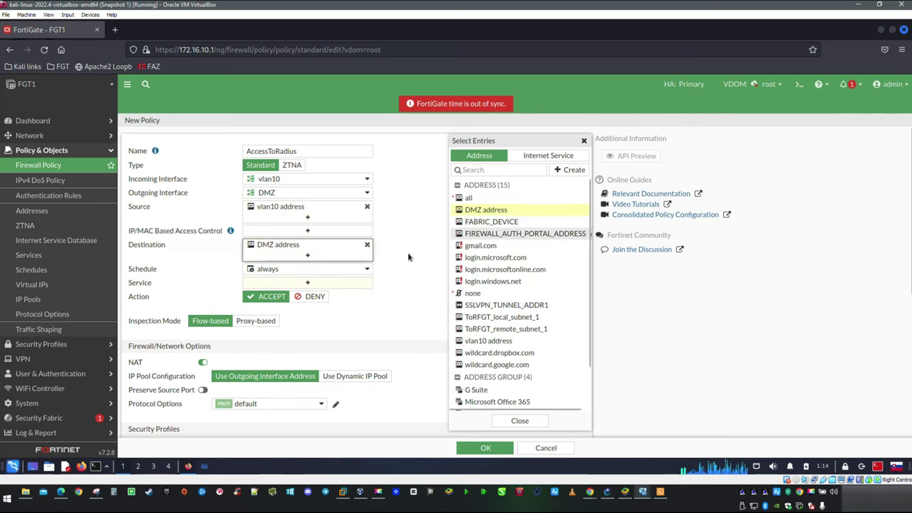
left_click(307, 283)
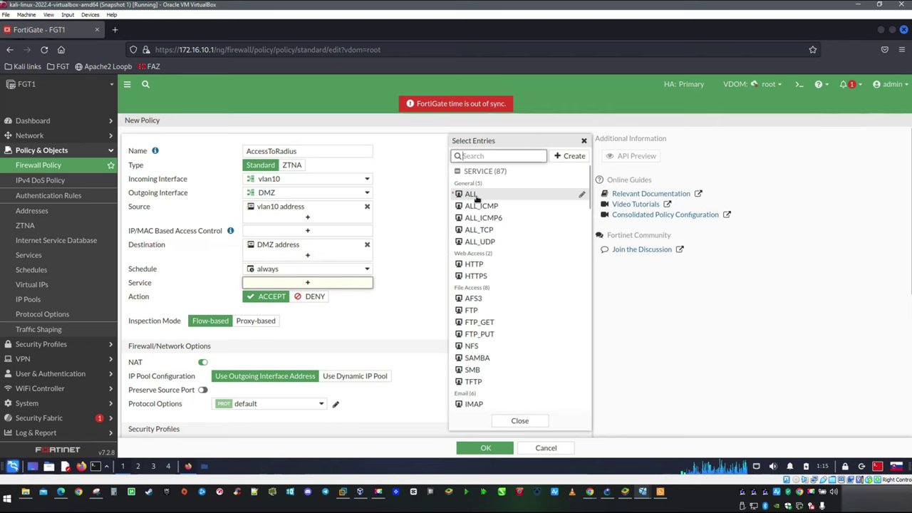
left_click(470, 194)
left_click(417, 301)
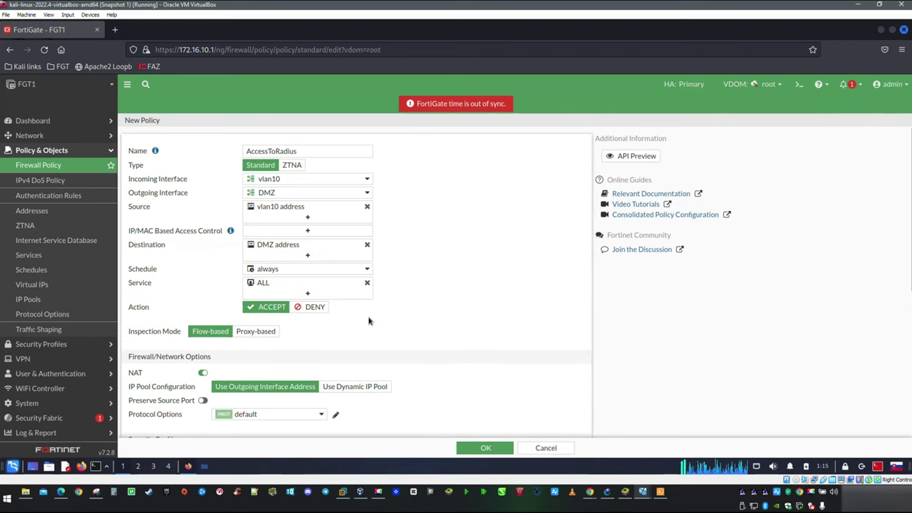
left_click(203, 373)
scroll(375, 327, "down", 5)
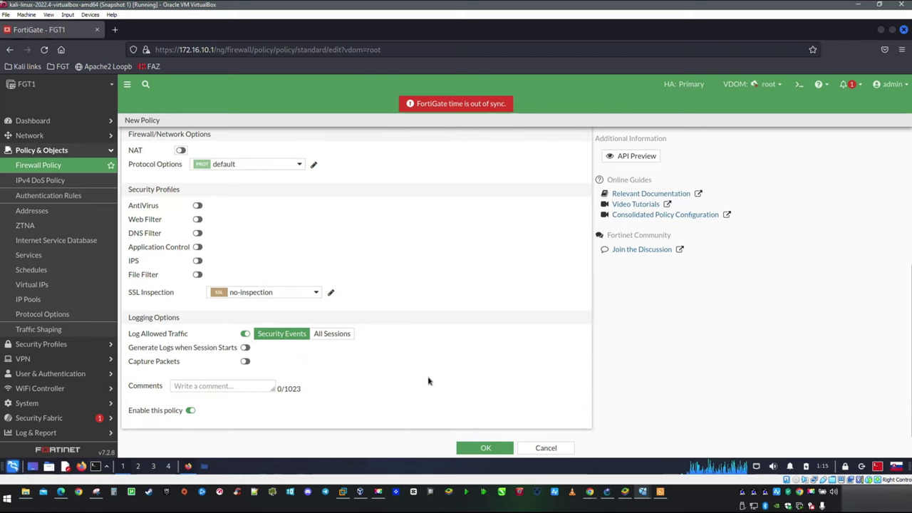
left_click(485, 448)
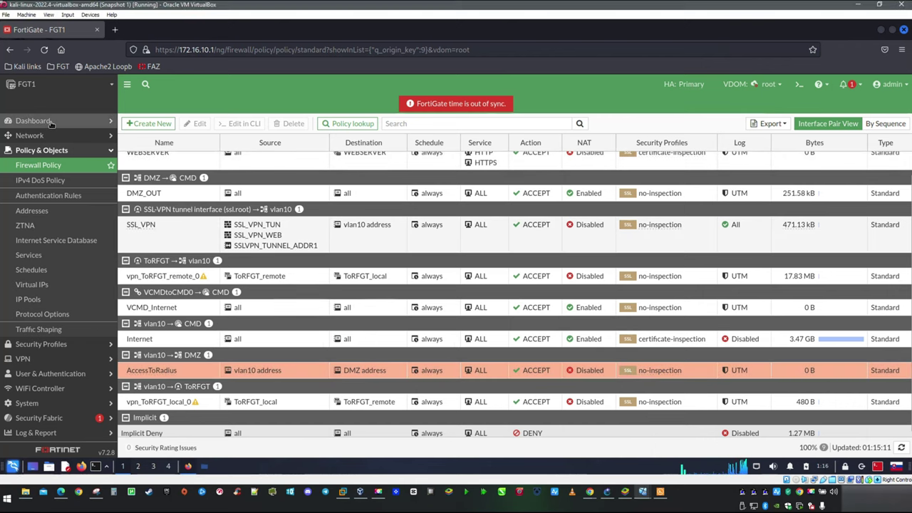
left_click(51, 123)
Step: Reserve 172.16.12.50, named daloR, for the 172.16.12.101 lease in the DHCP widget
left_click(29, 136)
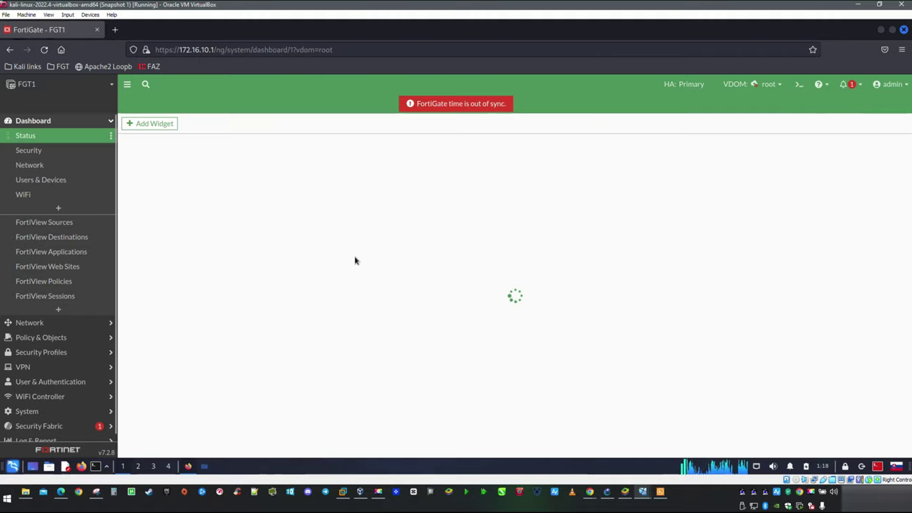
scroll(404, 290, "down", 4)
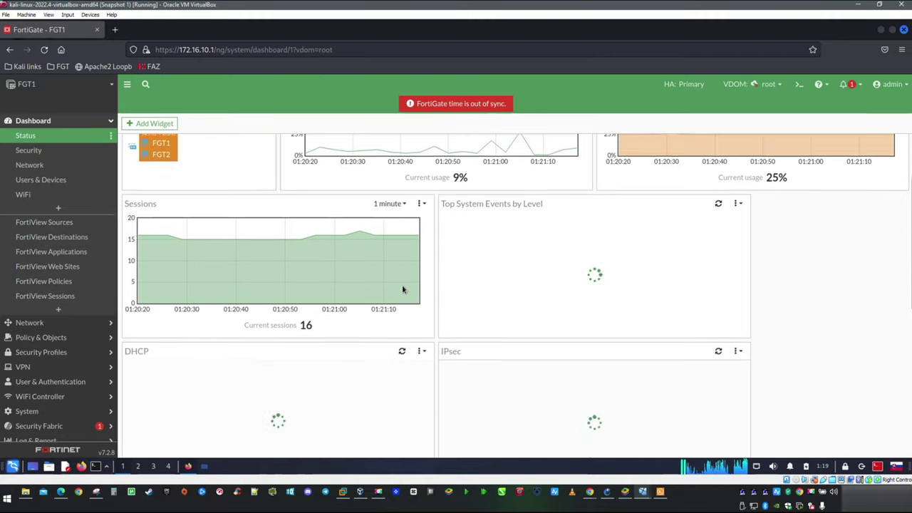
left_click(268, 314)
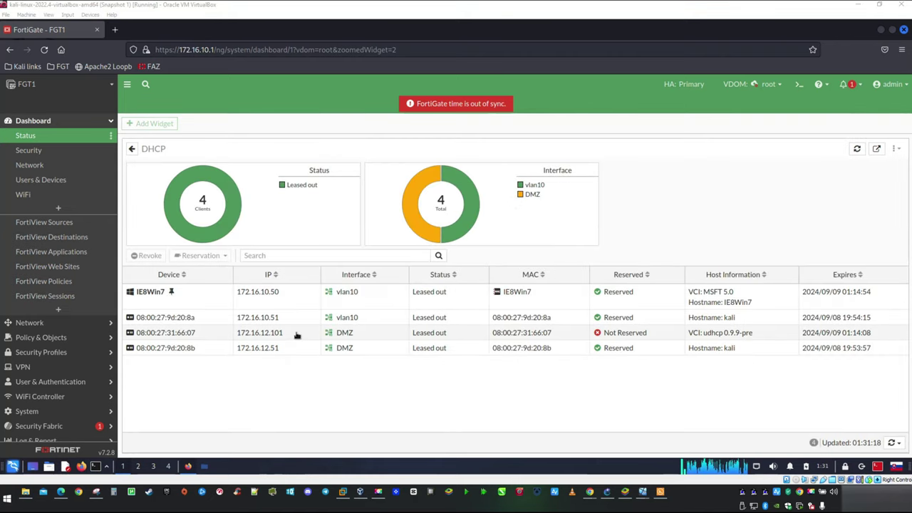
right_click(298, 333)
left_click(378, 358)
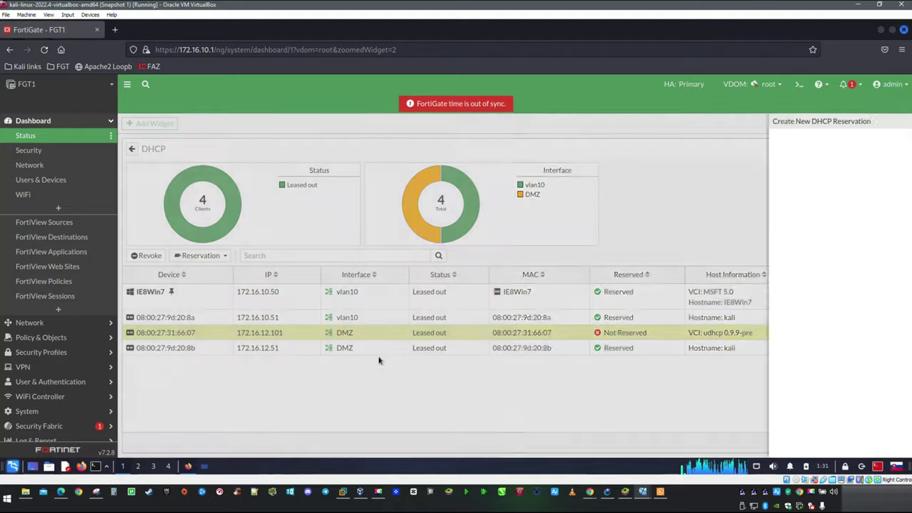
double_click(622, 160)
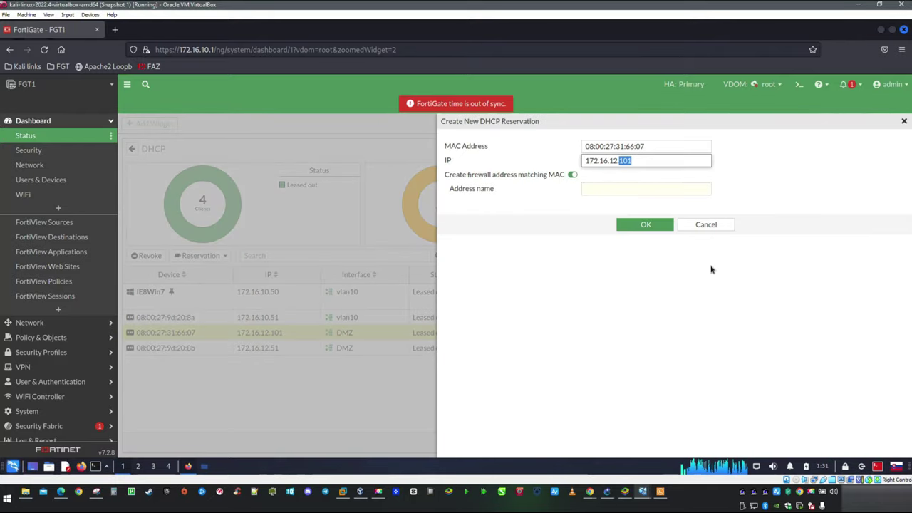
left_click(607, 188)
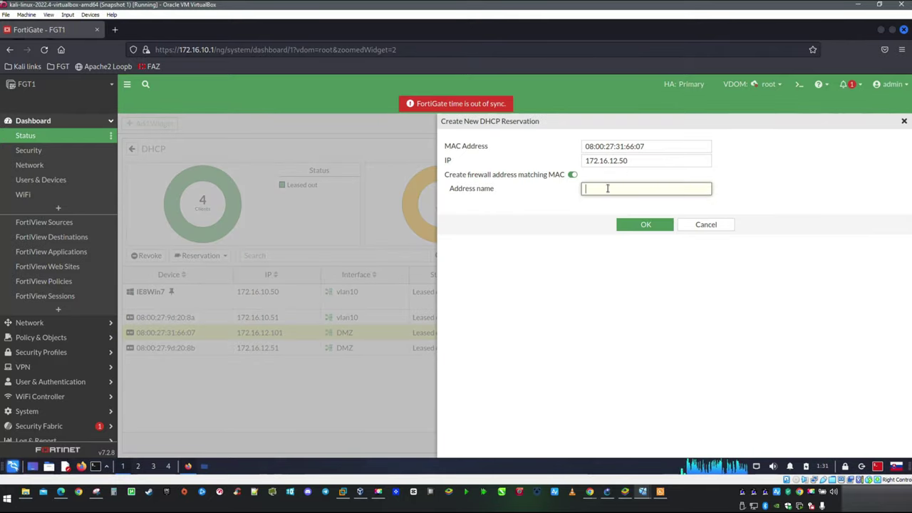
type("daloRadius")
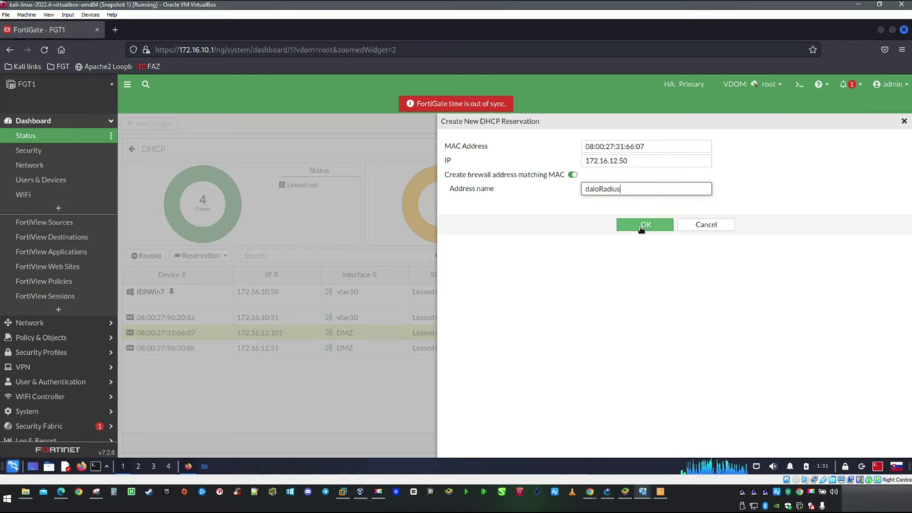
left_click(643, 227)
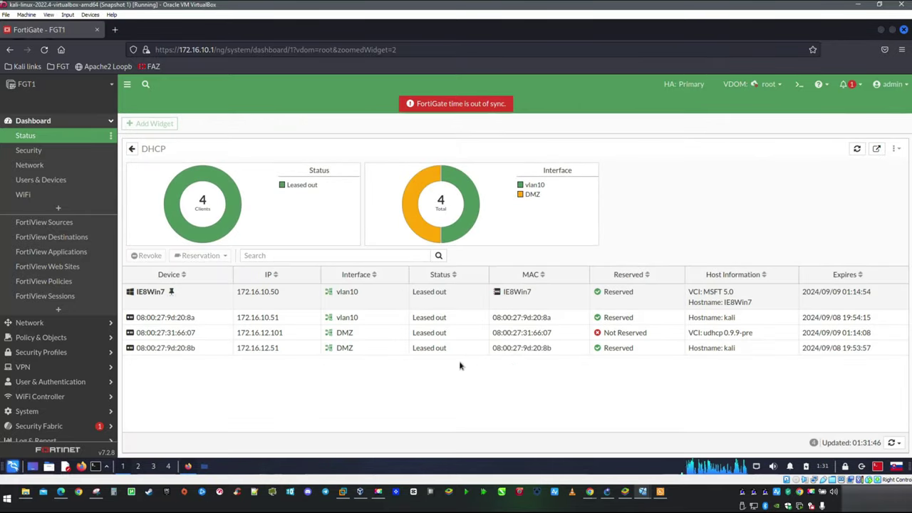
Step: Revoke the current DHCP lease of 08:00:27:31:66:07
left_click(198, 332)
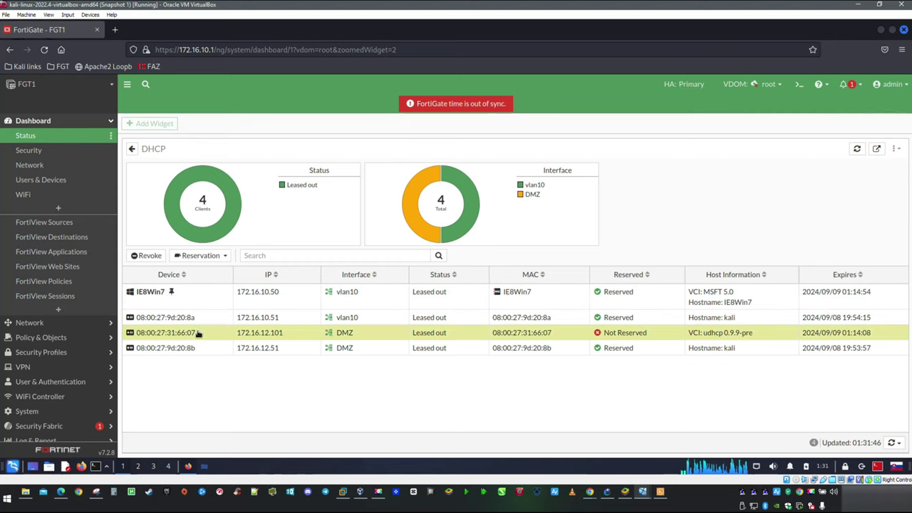
right_click(198, 333)
left_click(234, 339)
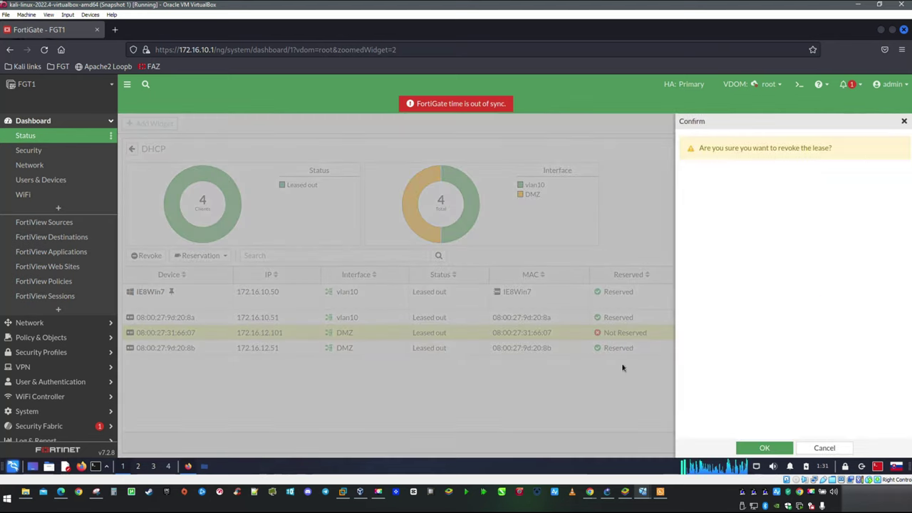
left_click(742, 450)
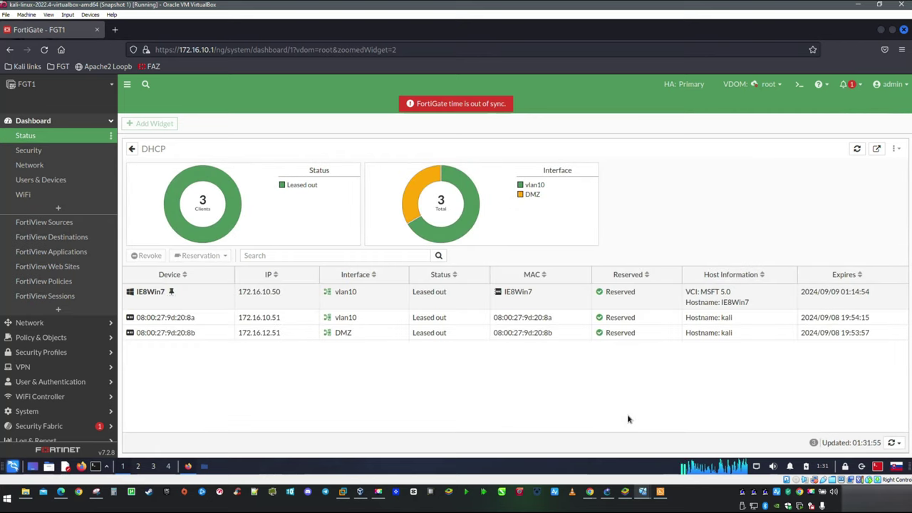
Step: Renew DHCP in the daloRADIUS VM console so it obtains 172.16.12.50
mouse_move(648, 491)
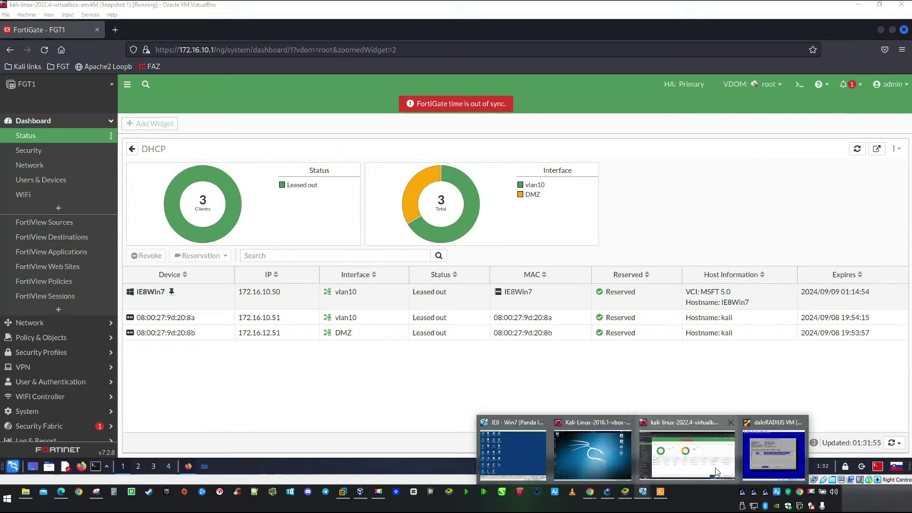
left_click(775, 451)
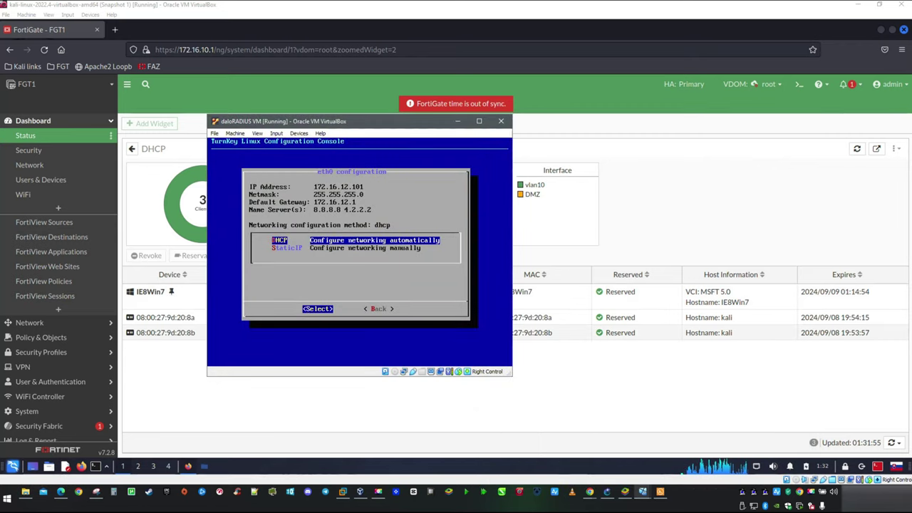
key("Return")
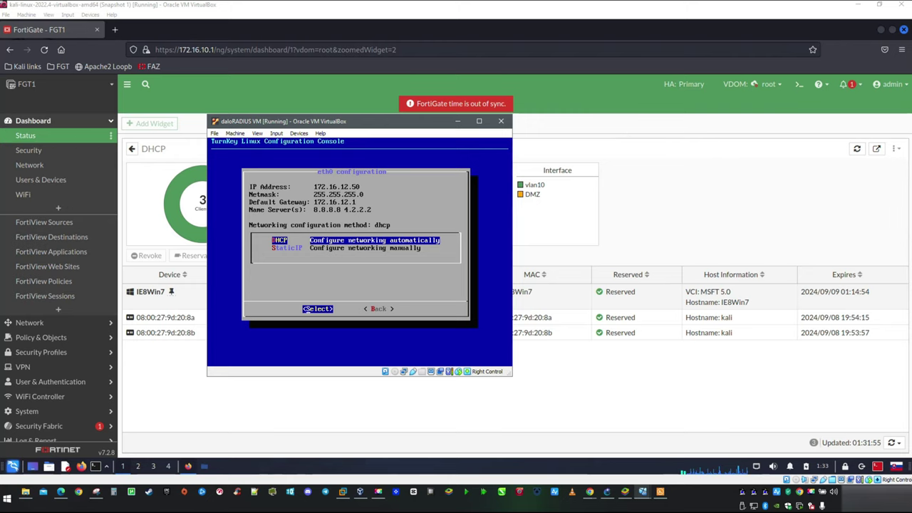
left_click(458, 125)
Step: Browse in a new tab to 172.16.12.50 and open the daloRADIUS Platform
left_click(114, 29)
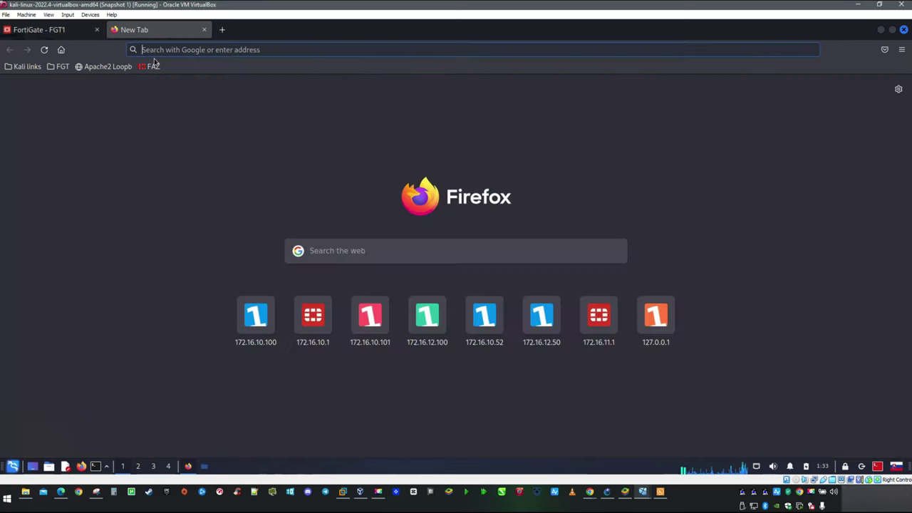
left_click(161, 50)
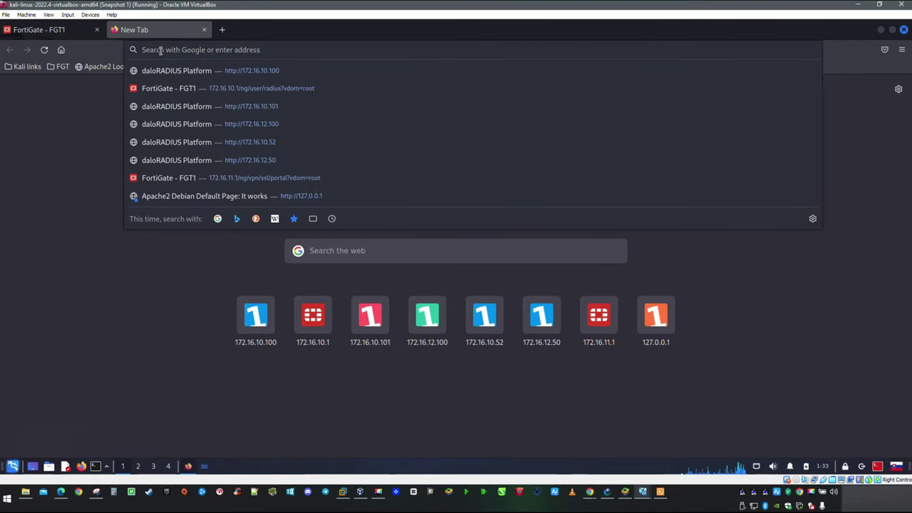
type("172.16")
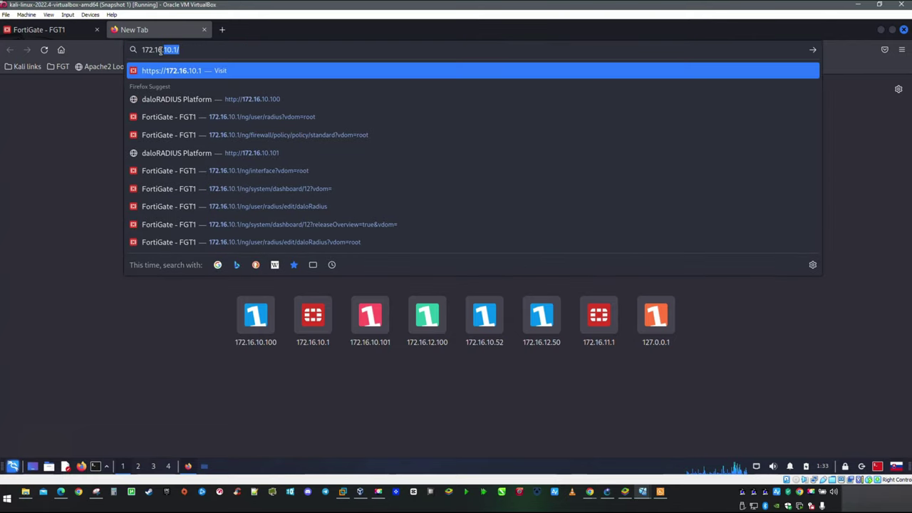
type(".12.50")
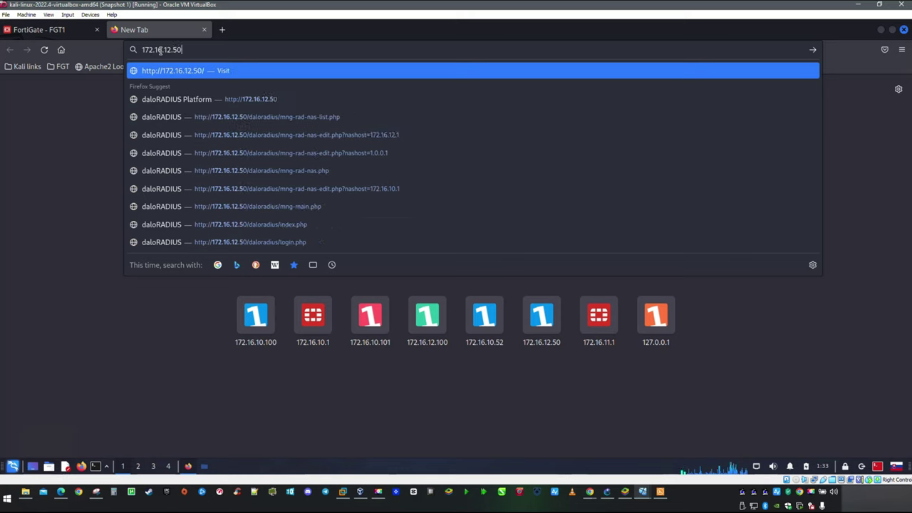
key("Return")
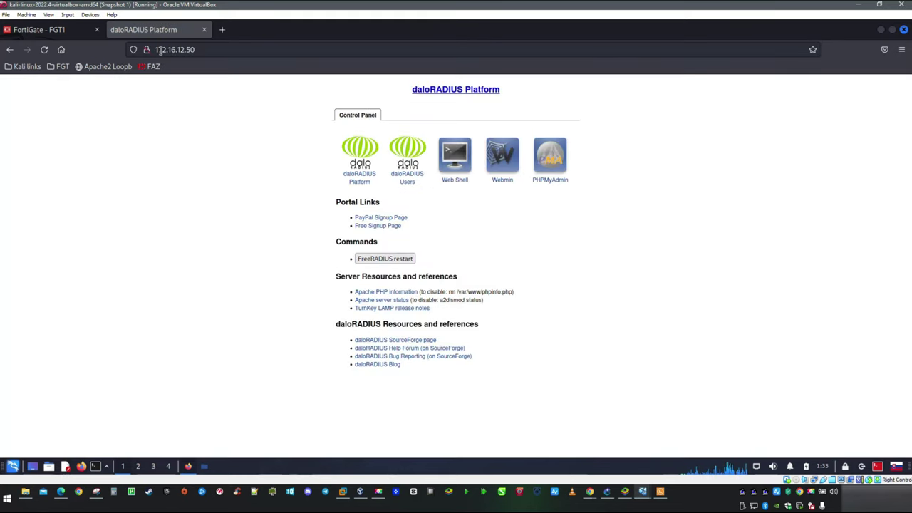
left_click(359, 183)
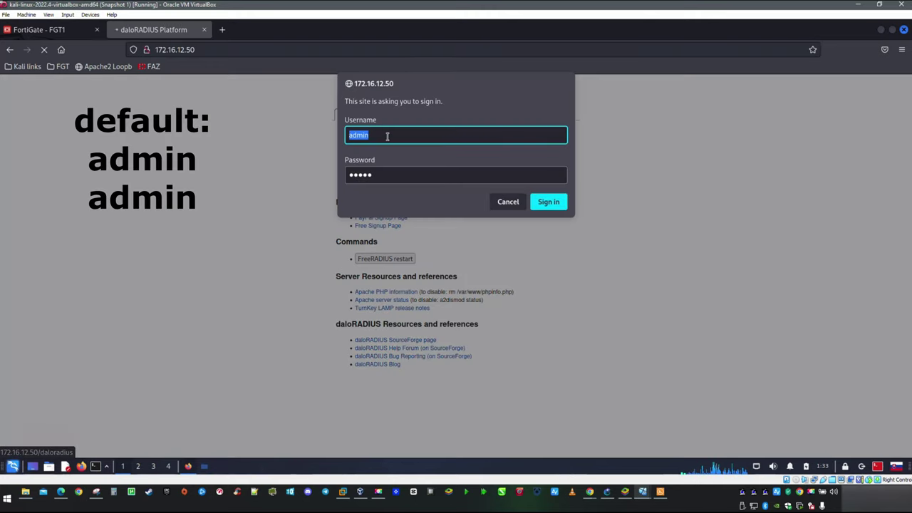
Step: Sign in as administrator with the account password and decline saving the login
left_click(547, 203)
left_click(126, 226)
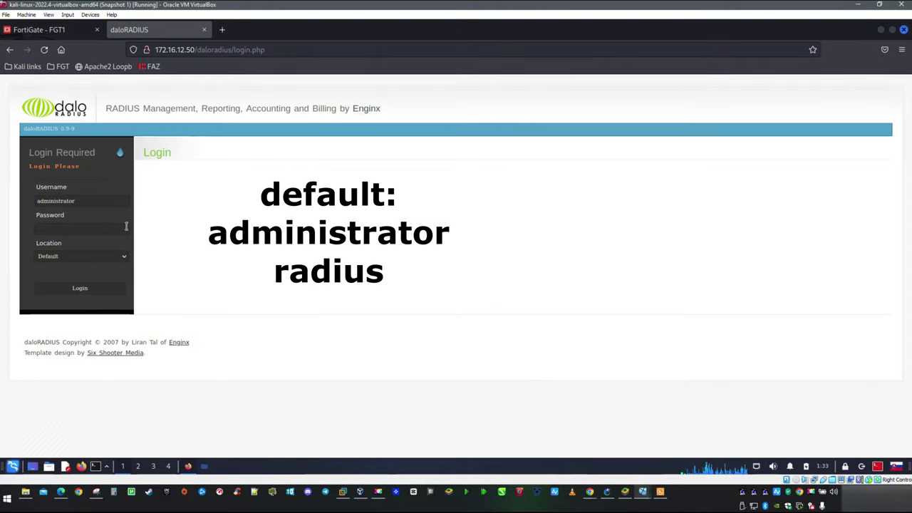
left_click(81, 229)
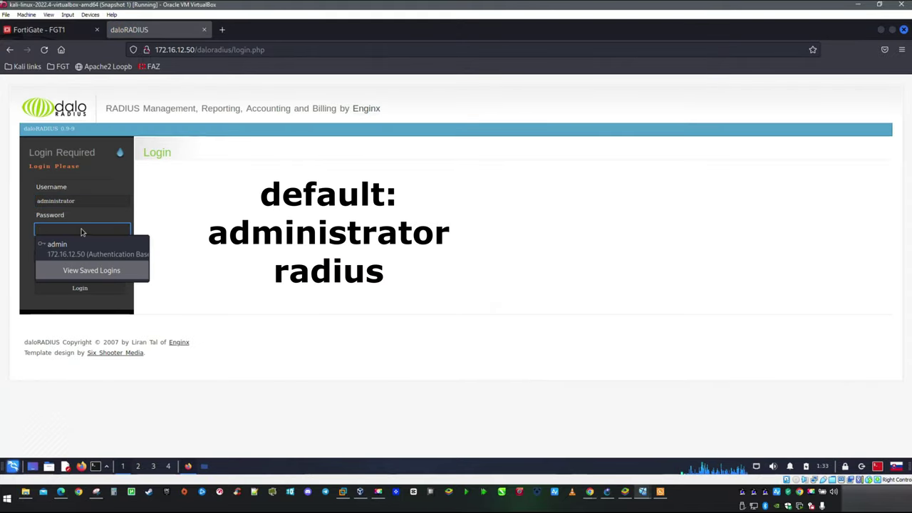
type("ra")
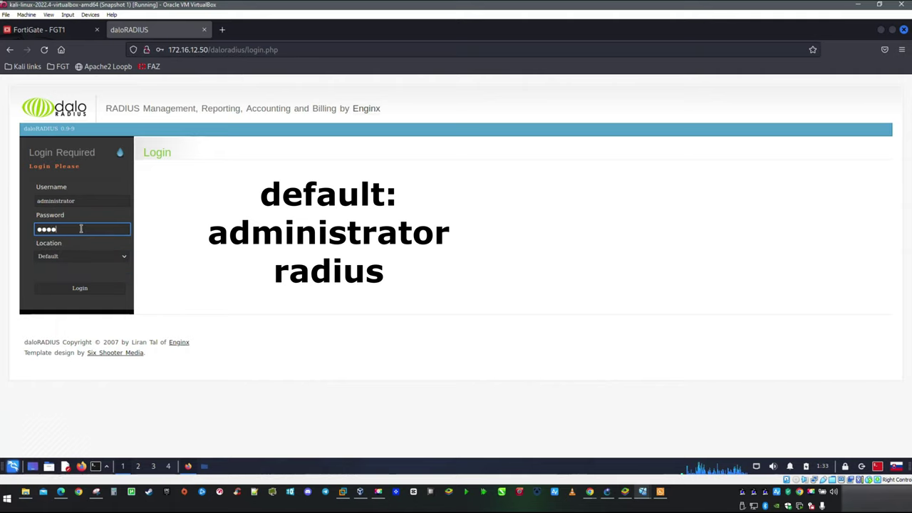
type("dius")
key("Return")
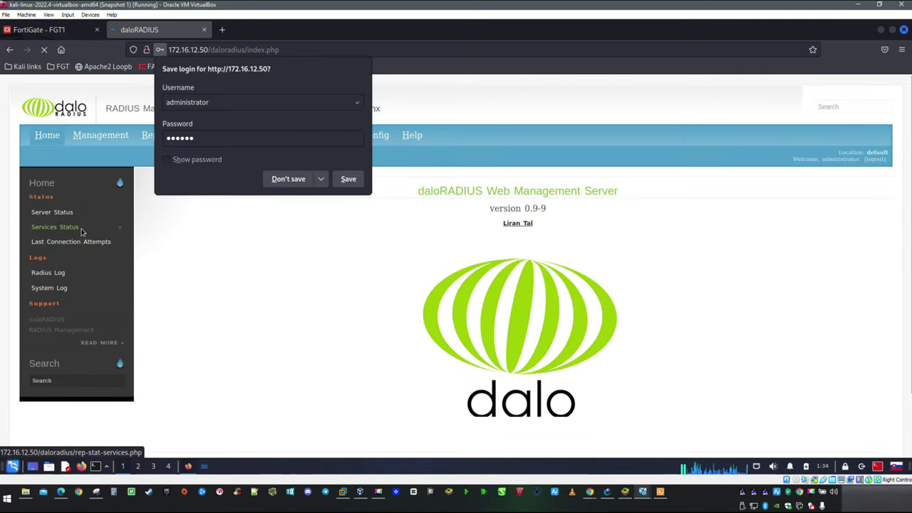
left_click(226, 306)
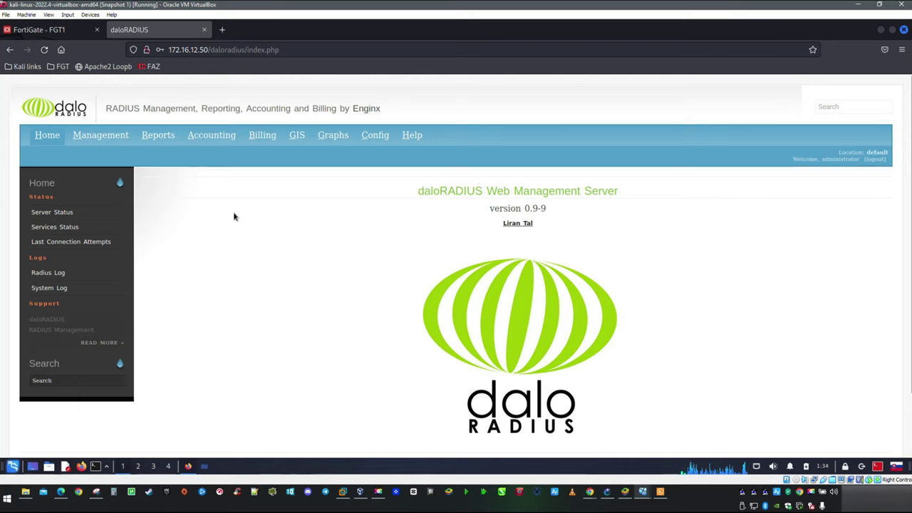
Step: Start a new NAS record in daloRADIUS with IP/Host 172.16.12.1
left_click(119, 141)
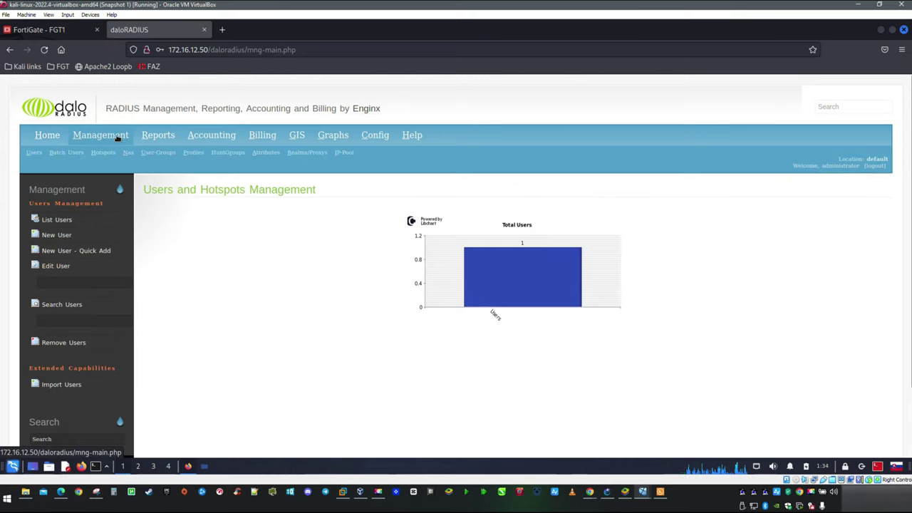
left_click(128, 154)
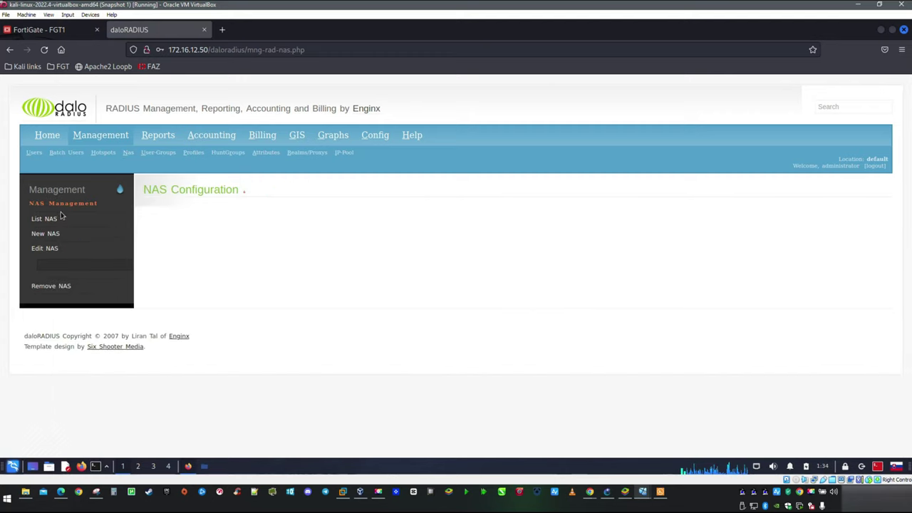
left_click(81, 237)
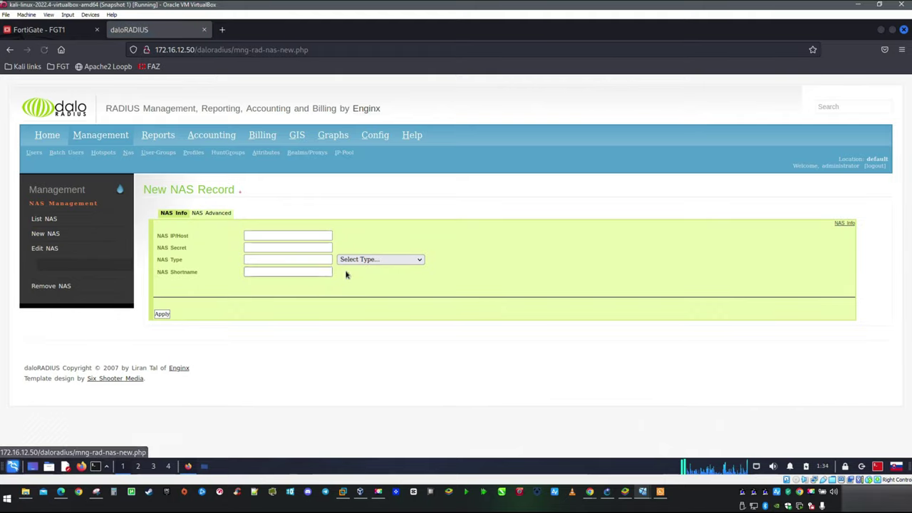
left_click(263, 238)
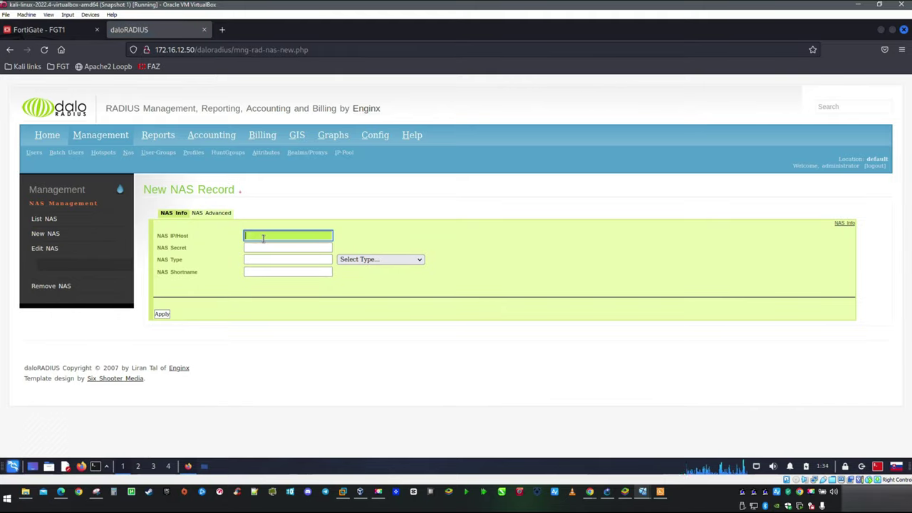
type("172.")
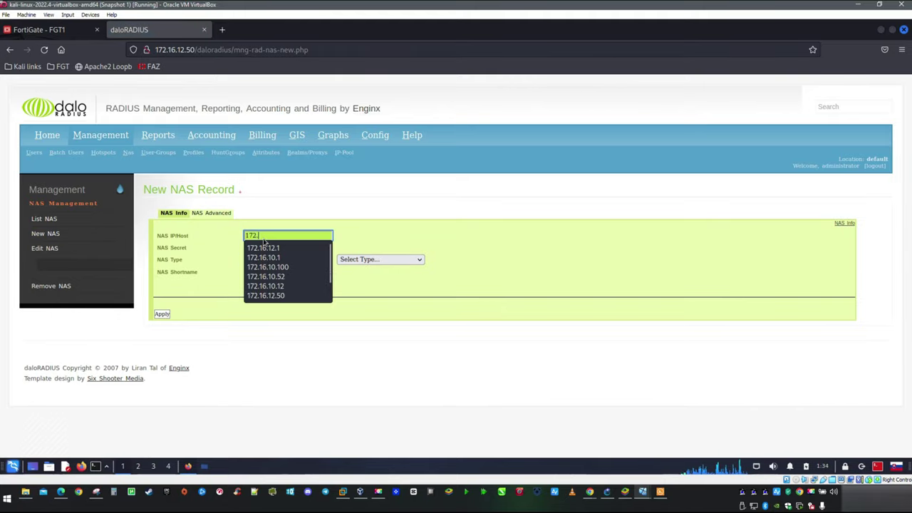
type("16.12.1")
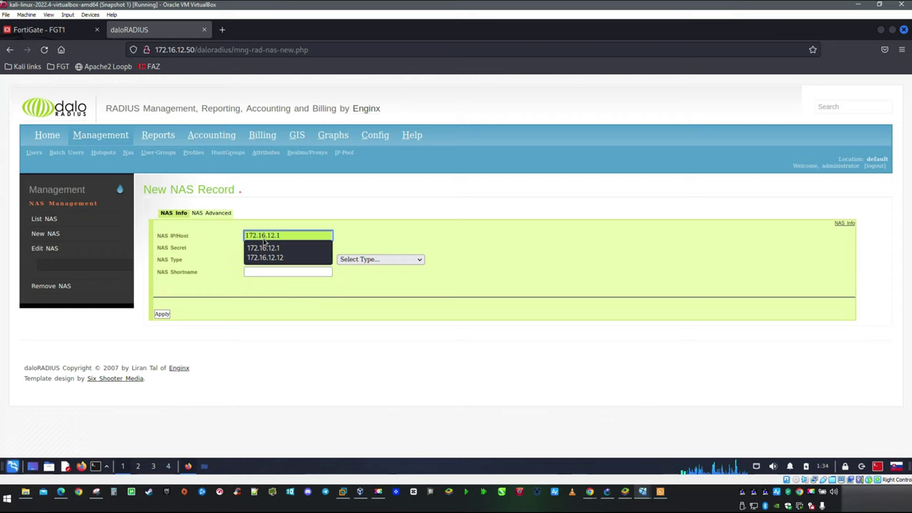
Step: Fill in the NAS shared secret, set NAS type 'other', save it, and list NAS entries
left_click(384, 218)
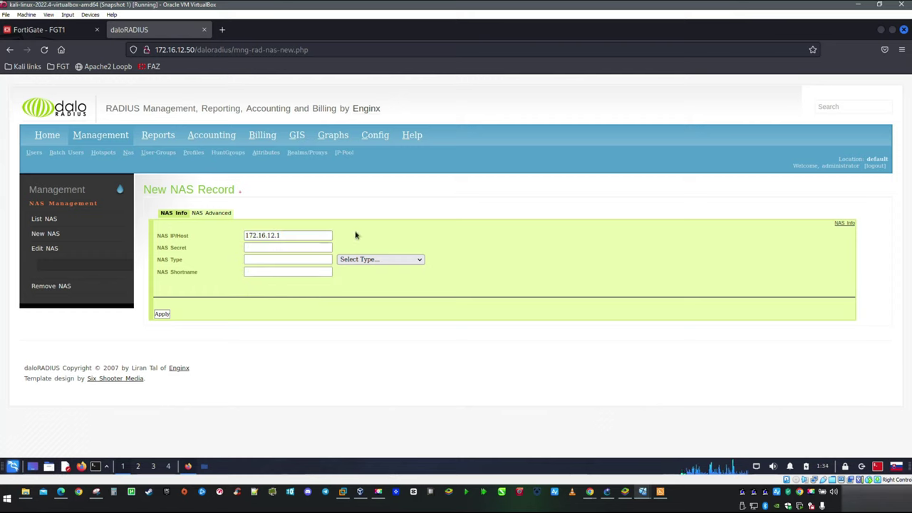
left_click(259, 247)
type("cmd")
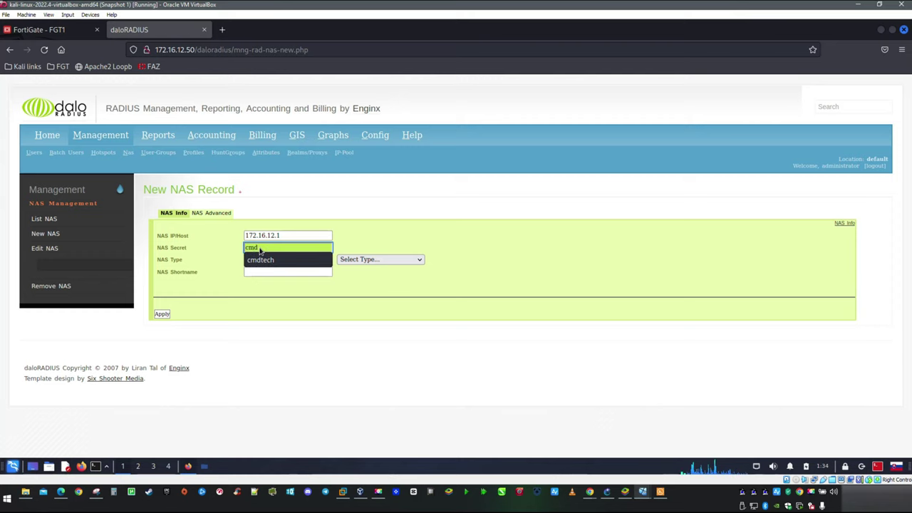
left_click(260, 260)
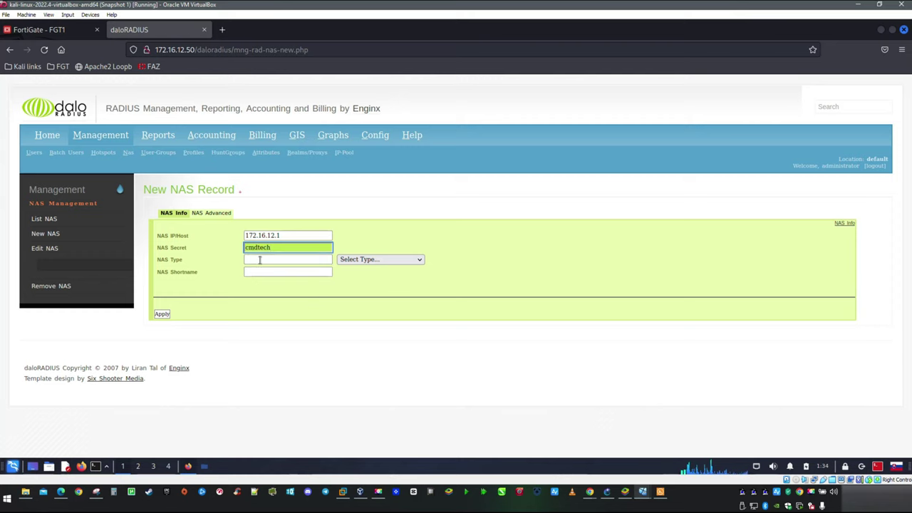
left_click(362, 260)
left_click(348, 280)
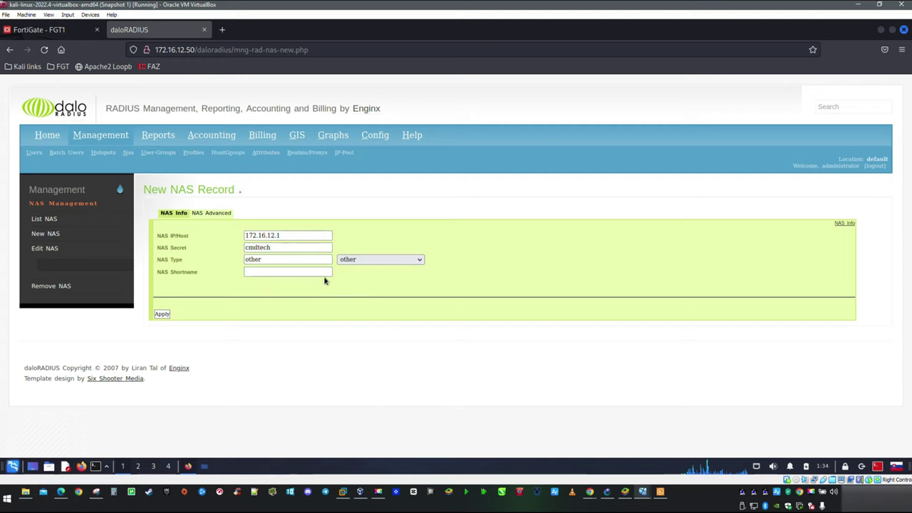
left_click(162, 315)
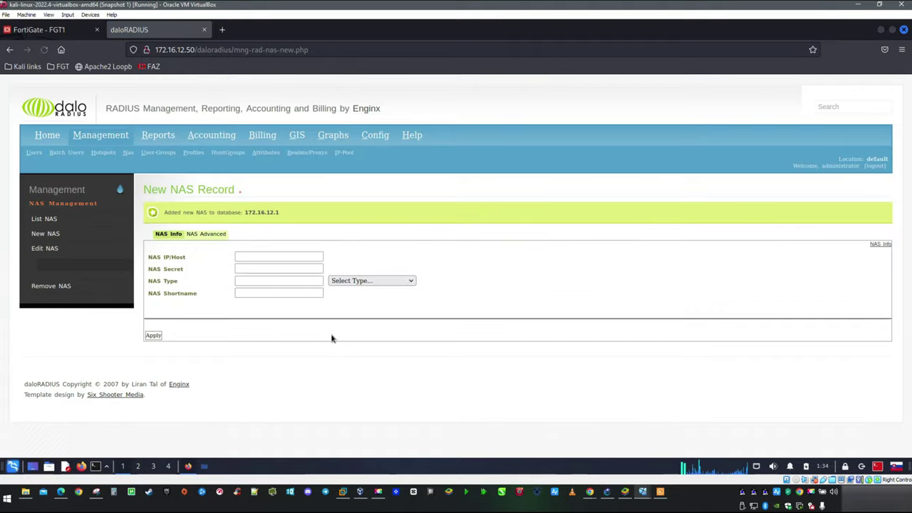
left_click(44, 219)
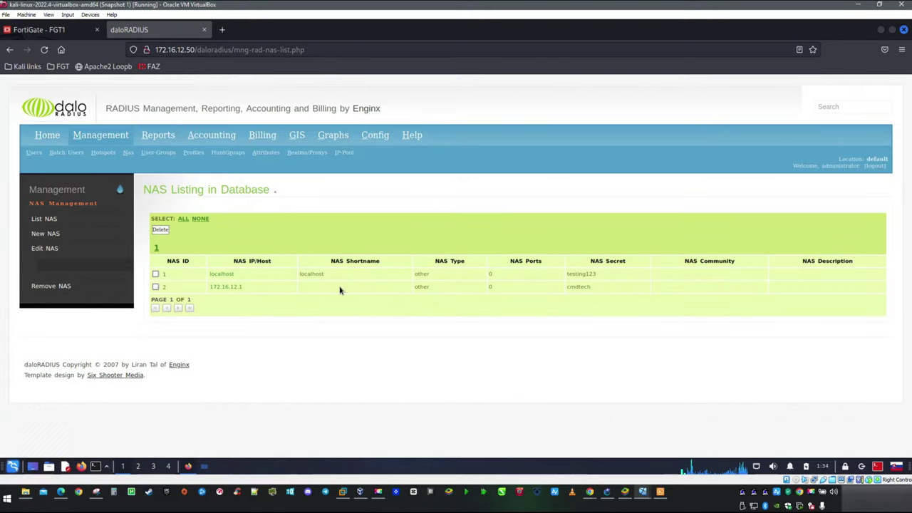
left_click(33, 154)
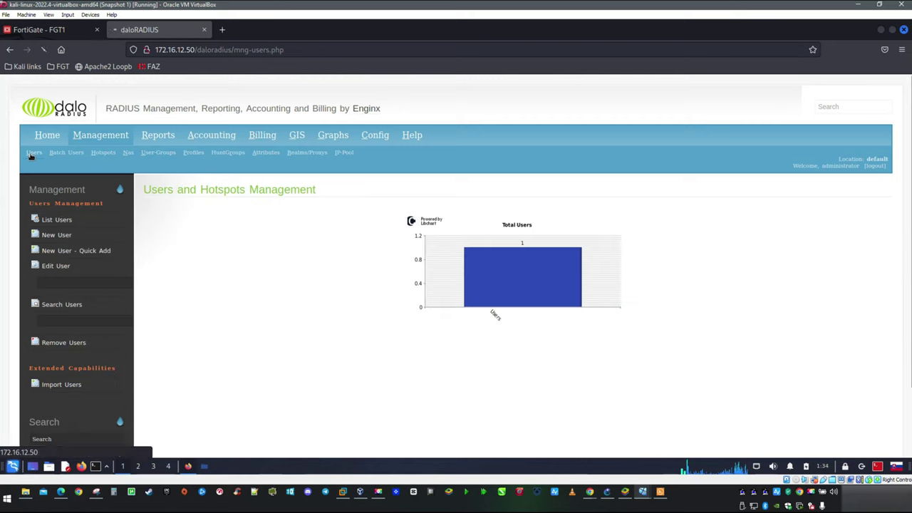
Step: Start a new daloRADIUS user named 'cmdtech' and enter its cleartext password
left_click(57, 221)
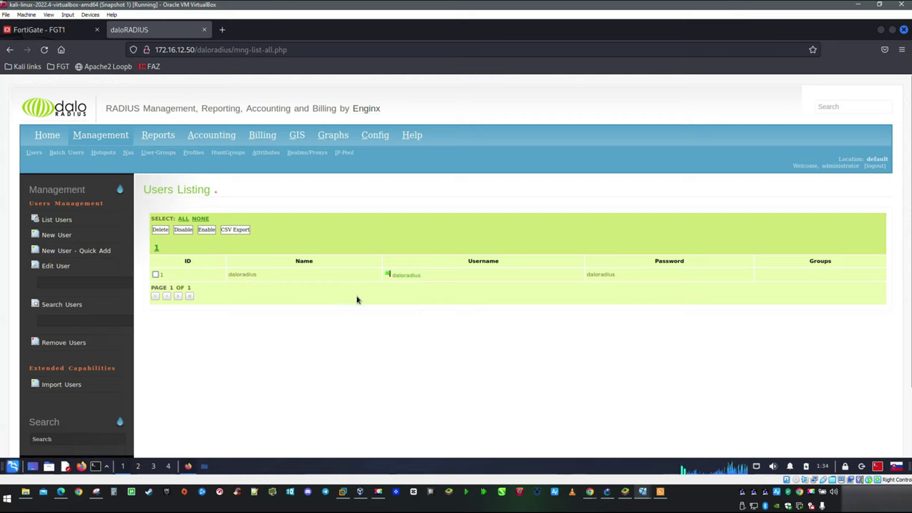
left_click(70, 237)
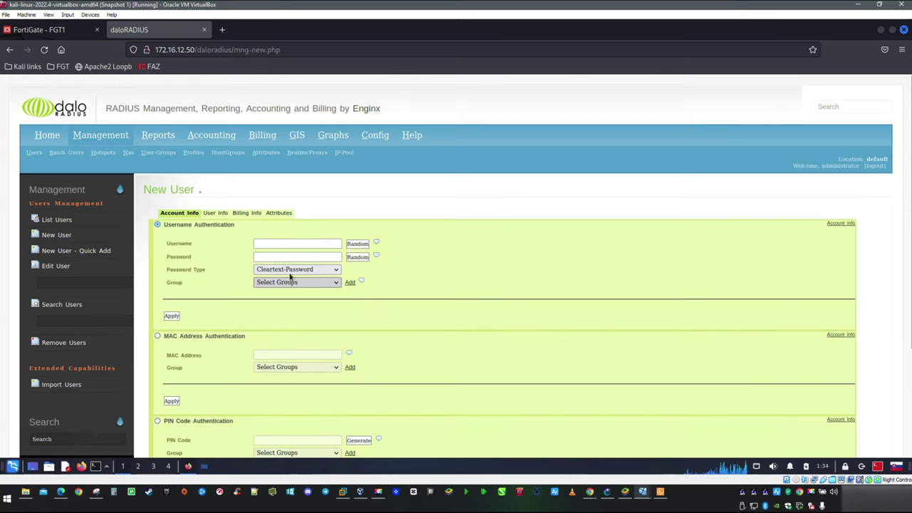
left_click(279, 244)
type("cmd")
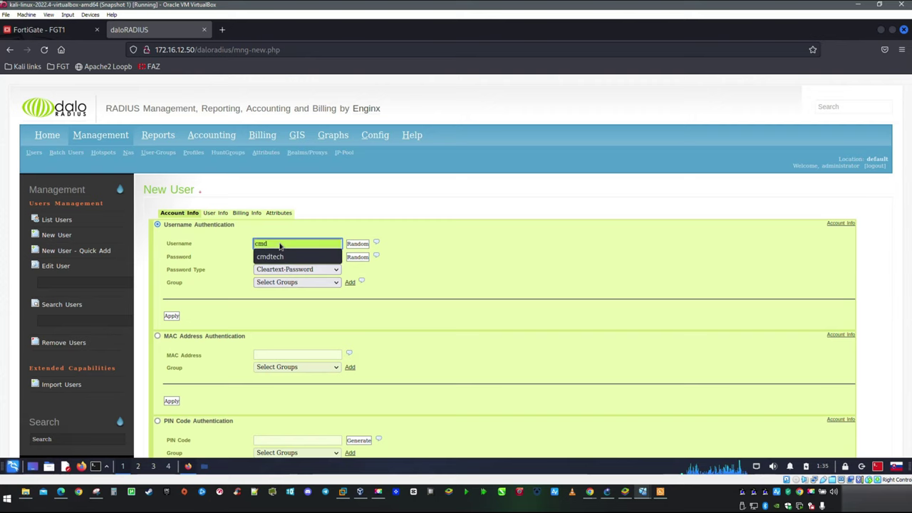
type("tech")
left_click(269, 257)
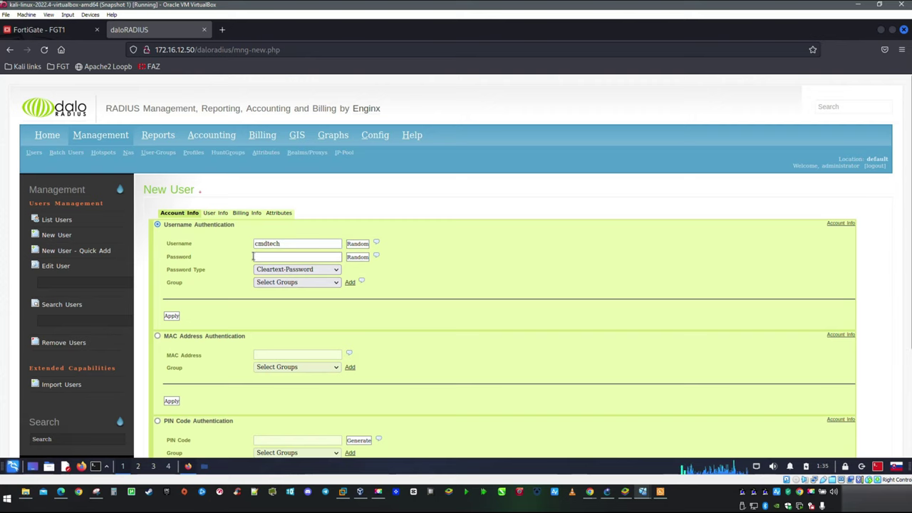
type("cmdtech")
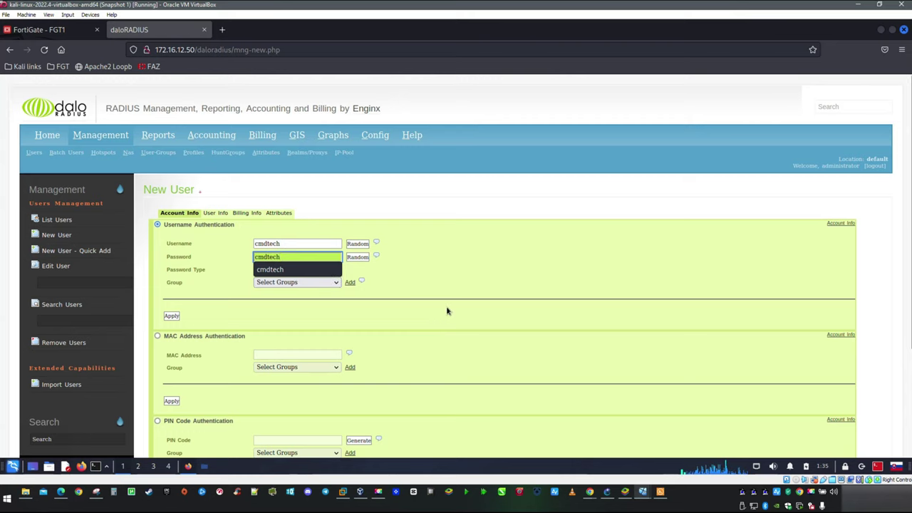
left_click(439, 324)
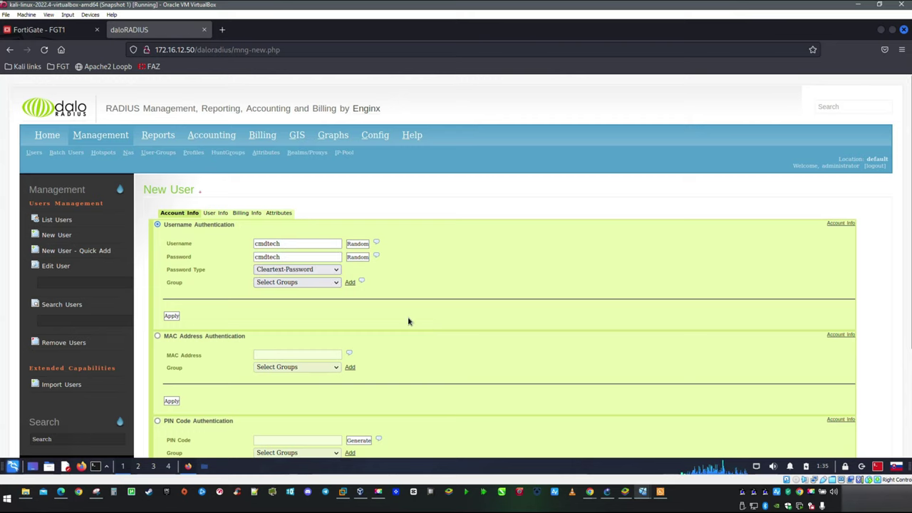
scroll(409, 321, "down", 1)
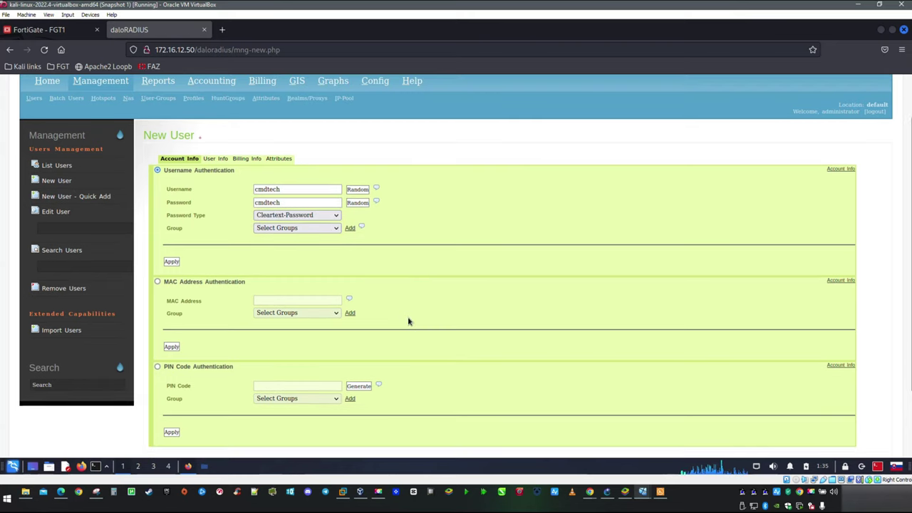
Step: Add the user's first name under User Info, save the user, and show the users list
left_click(213, 161)
left_click(271, 189)
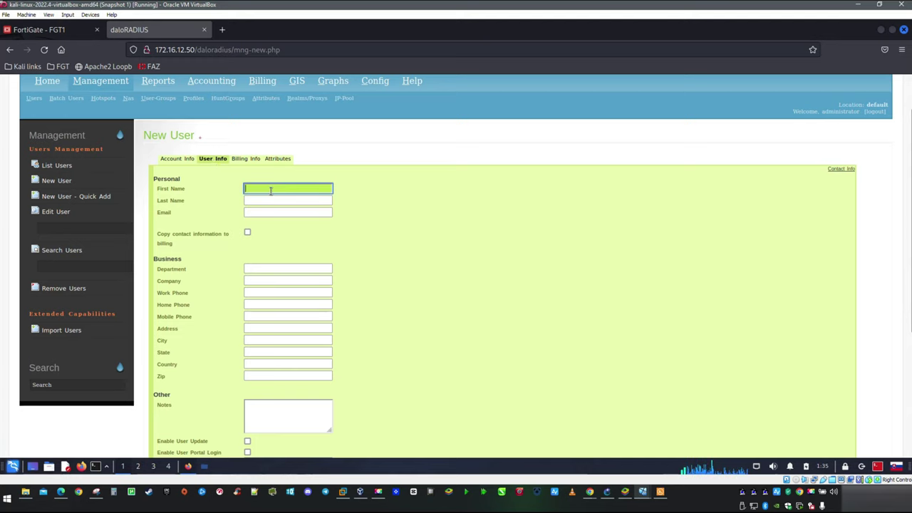
type("cmdtech")
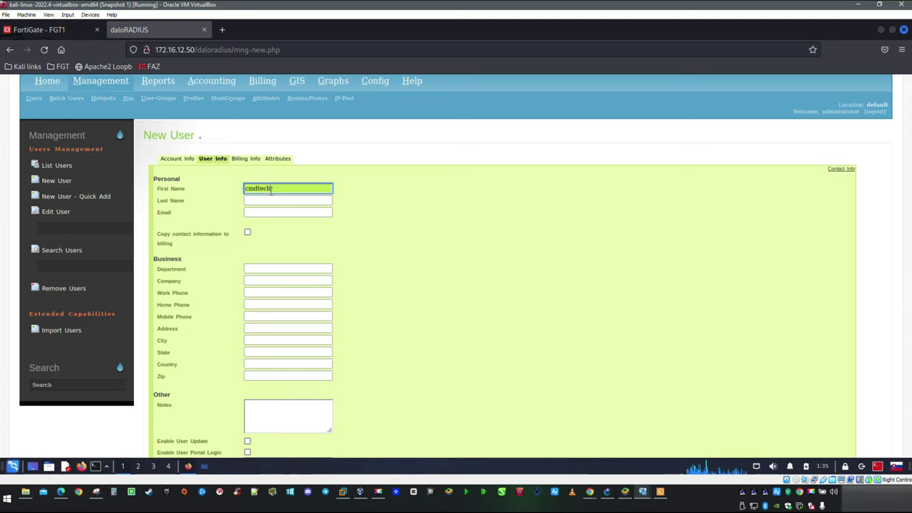
scroll(343, 224, "down", 3)
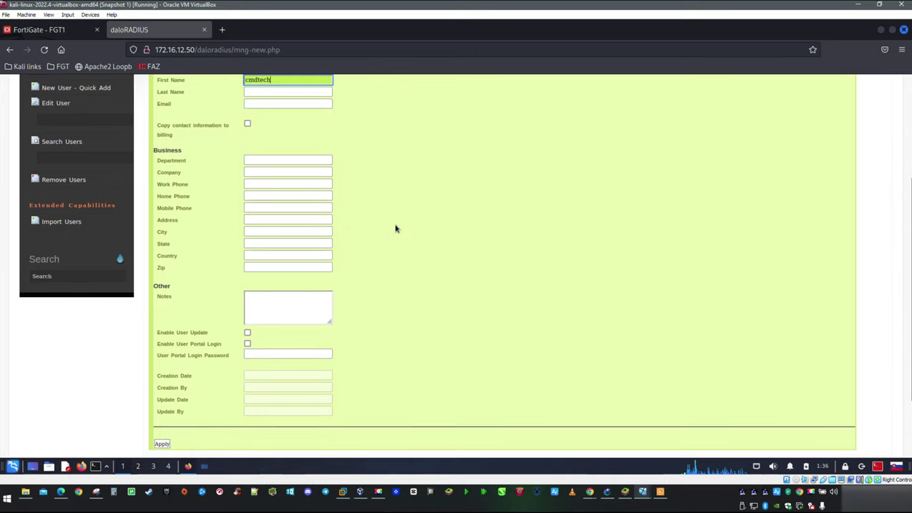
scroll(372, 220, "up", 3)
left_click(279, 165)
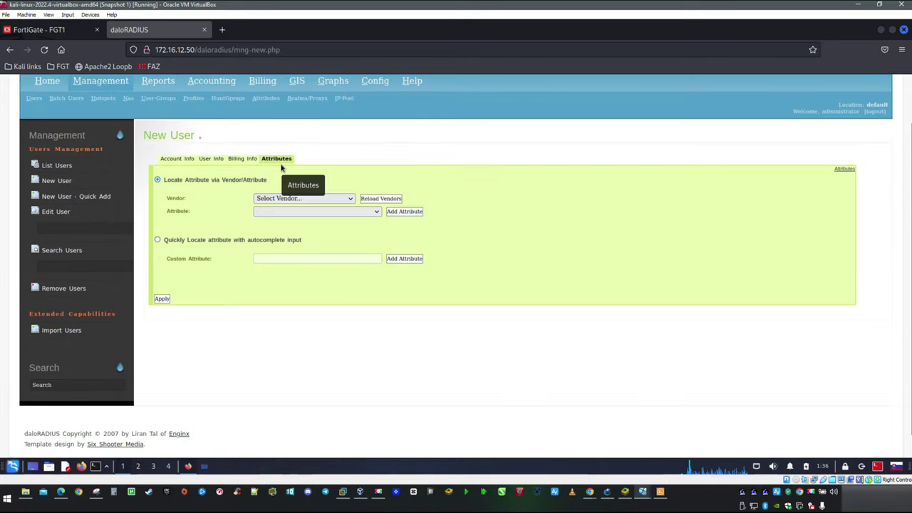
left_click(187, 158)
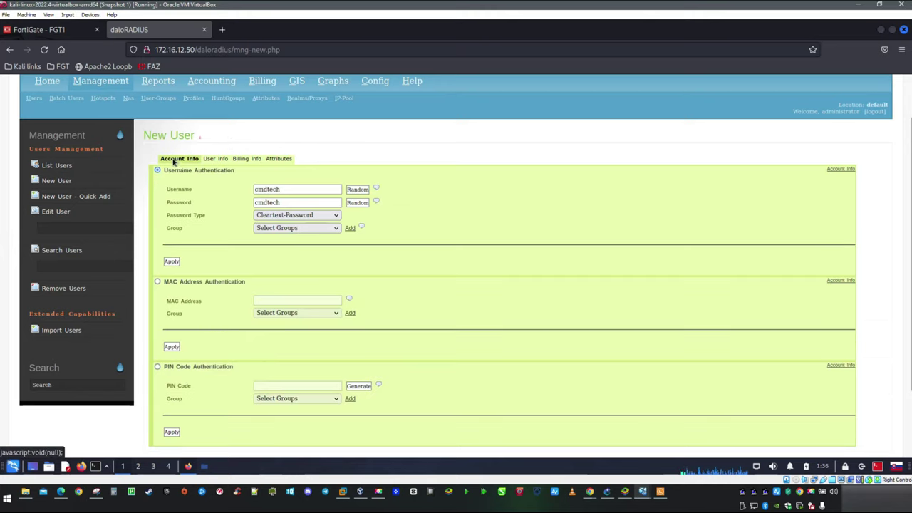
left_click(171, 259)
left_click(56, 220)
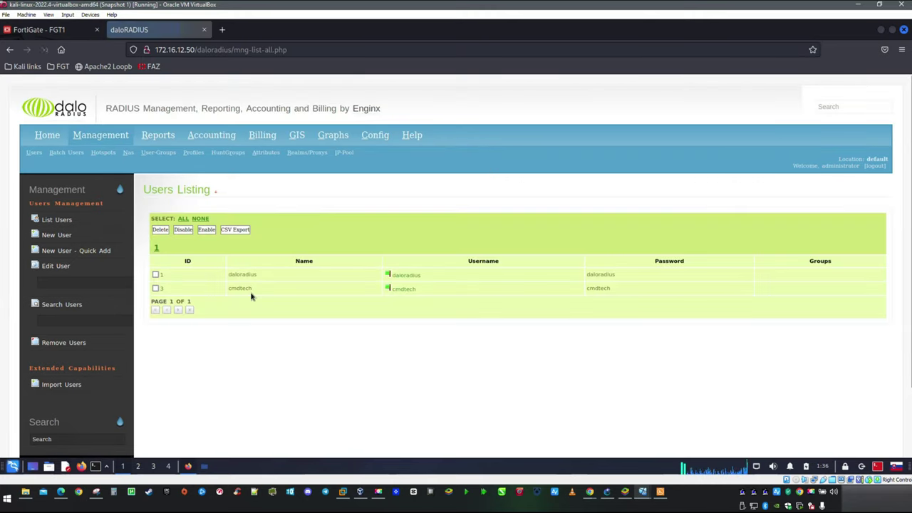
left_click(222, 30)
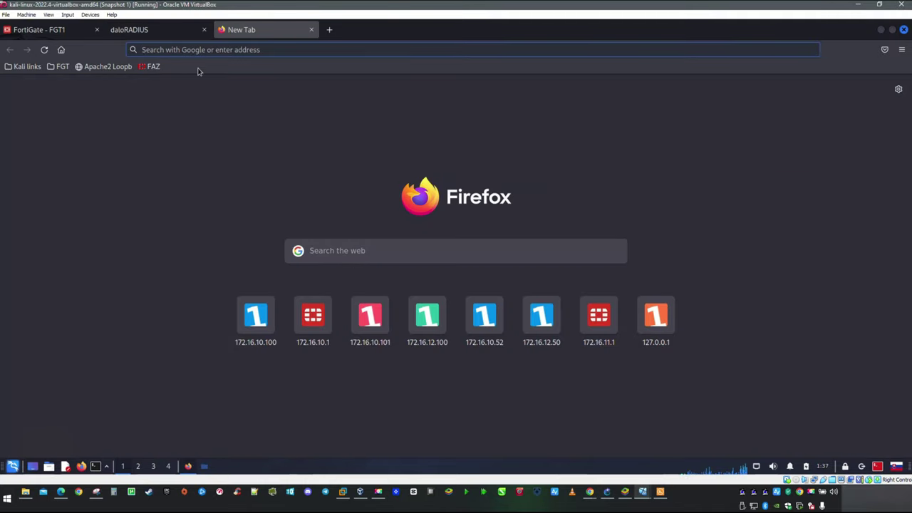
Step: Load 172.16.12.50 in the new tab to reach the server's web console
type("172.16.")
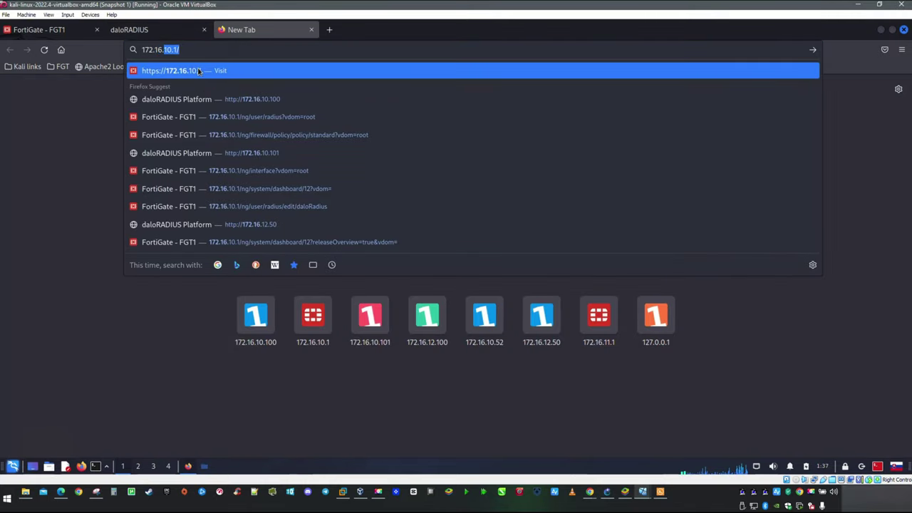
type("12.50")
key("Return")
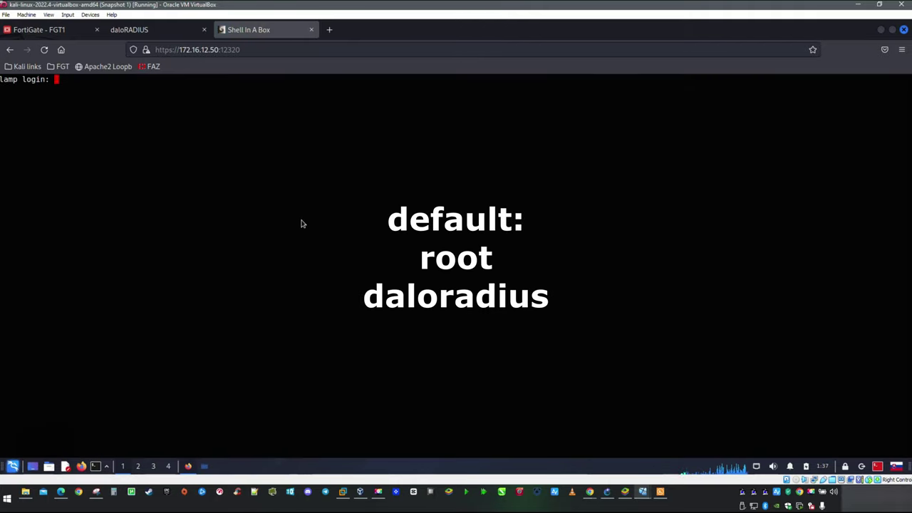
Step: Log in to the console as root and check the current date
type("root")
key("Return")
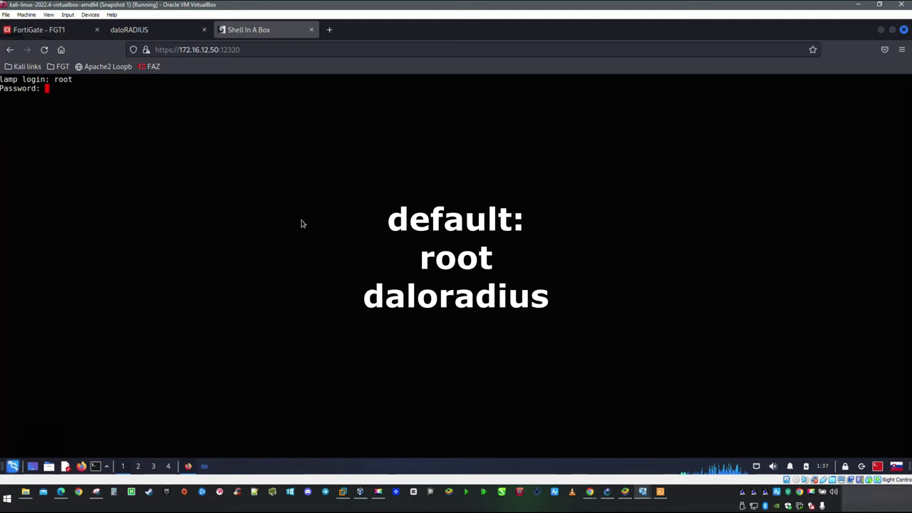
key("Return")
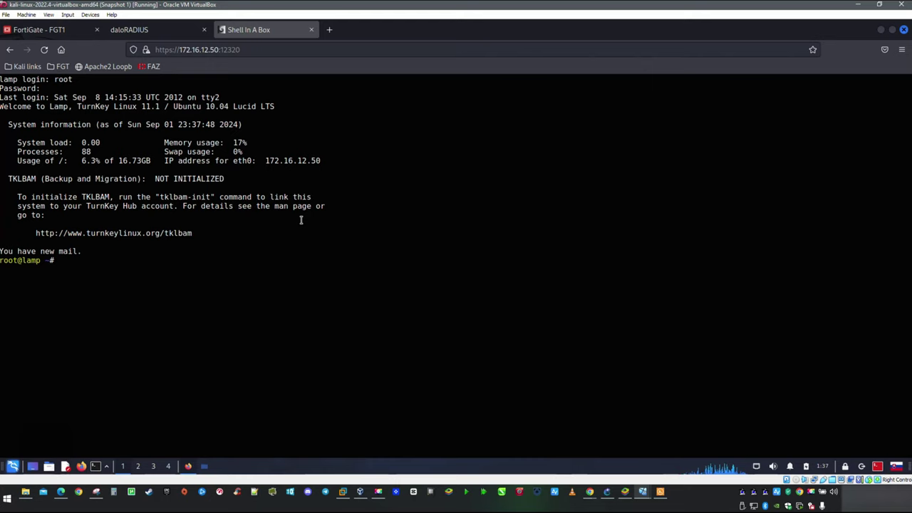
type("date")
key("Return")
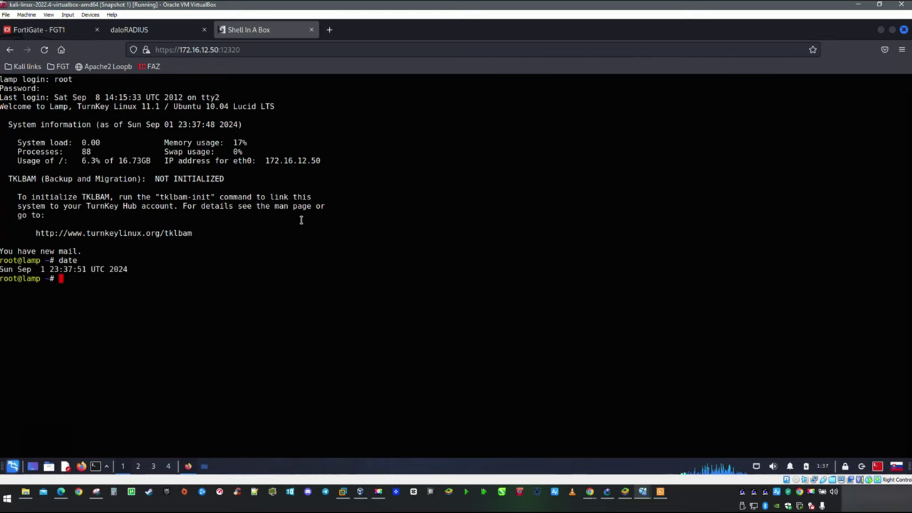
Step: Set the server clock with sudo date --set "2 Sep 2024 01:40:00"
type("su")
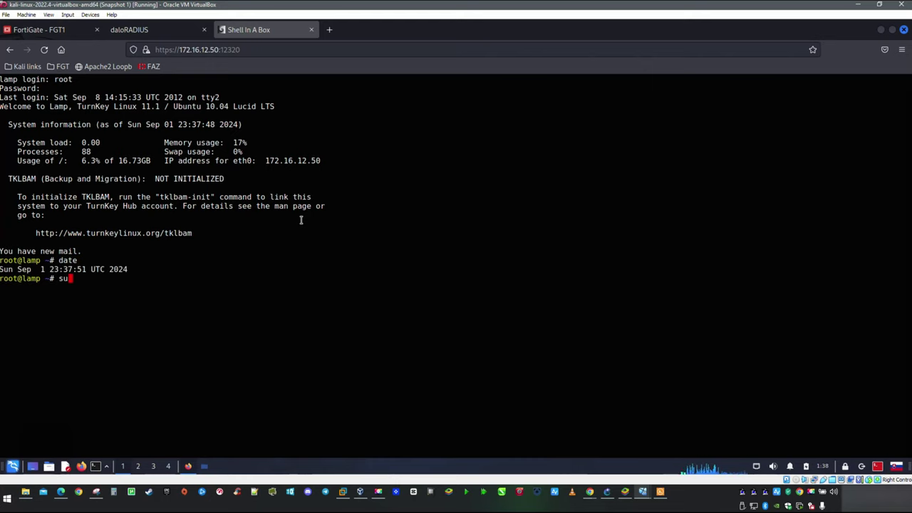
type("do date ")
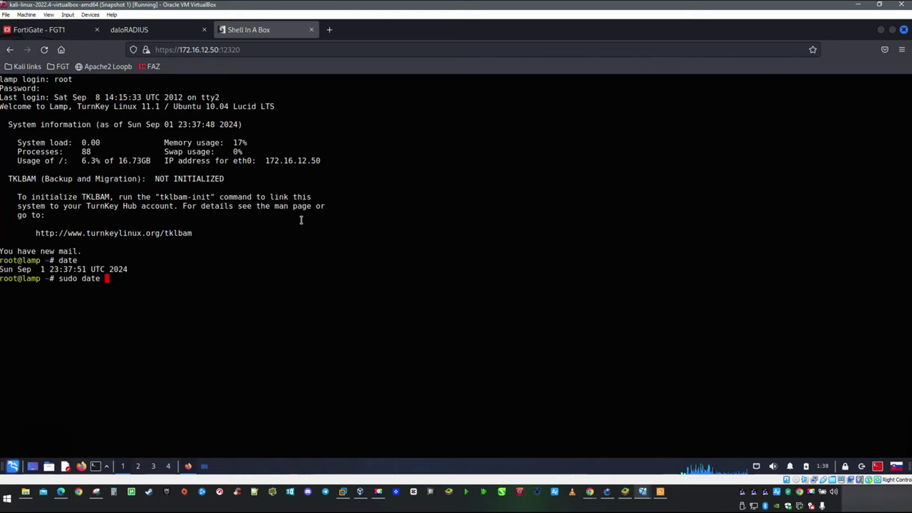
type("--set")
key("alt+shift")
type("\"")
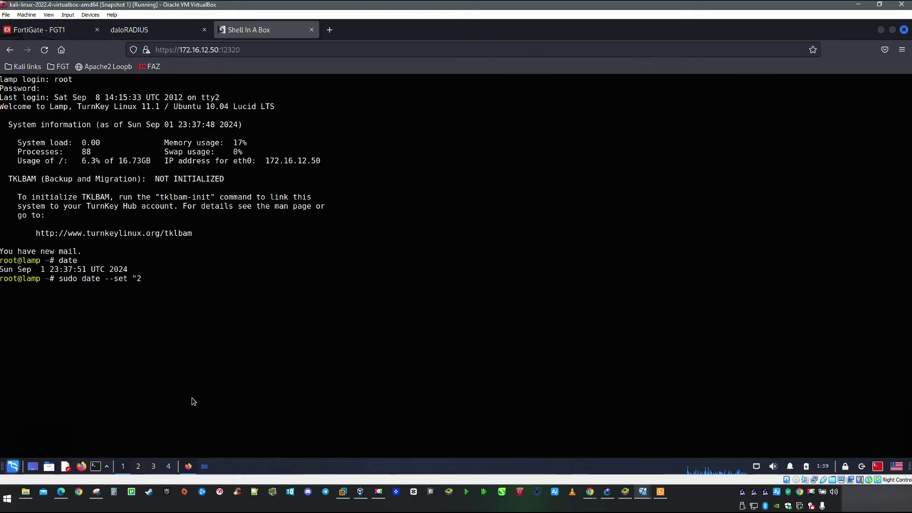
type("2 Sep 2024 01:40")
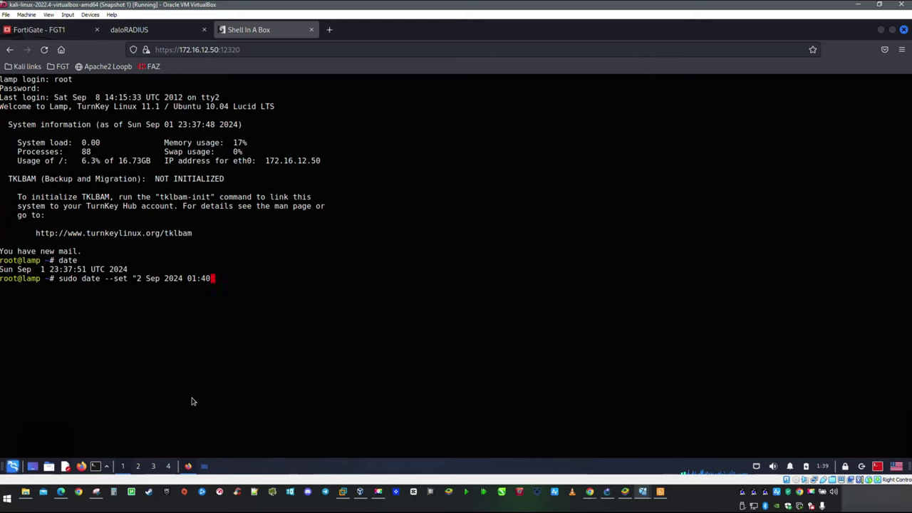
type(":00\"")
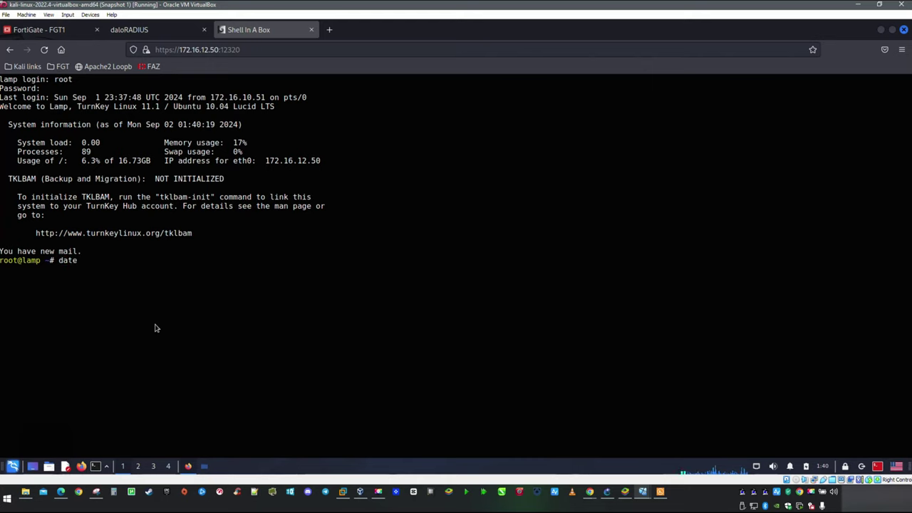
key("Return")
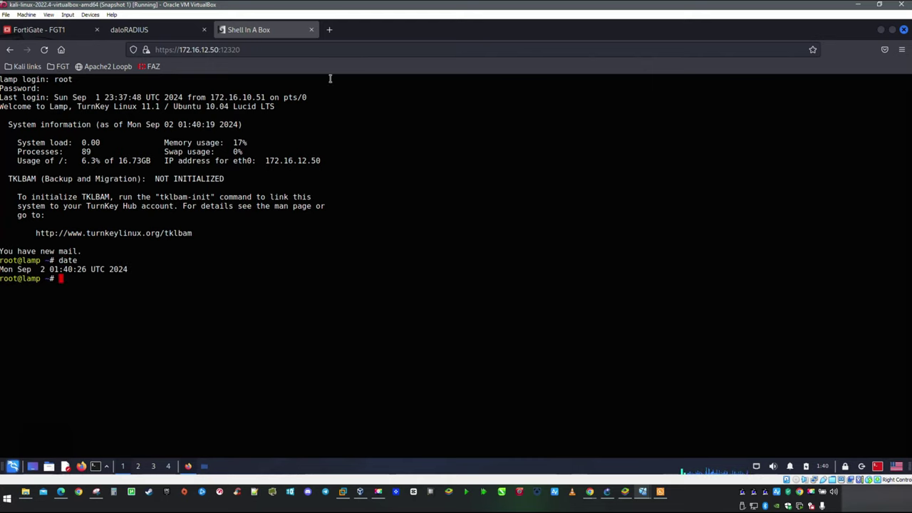
left_click(330, 30)
Step: Go to Webmin on 172.16.12.50:12321 and accept its self-signed certificate warning
left_click(203, 55)
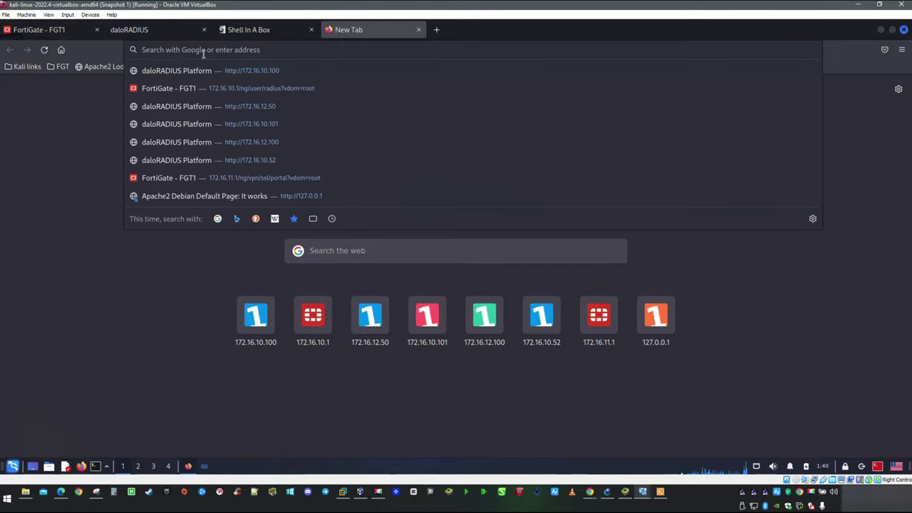
type("172.16.")
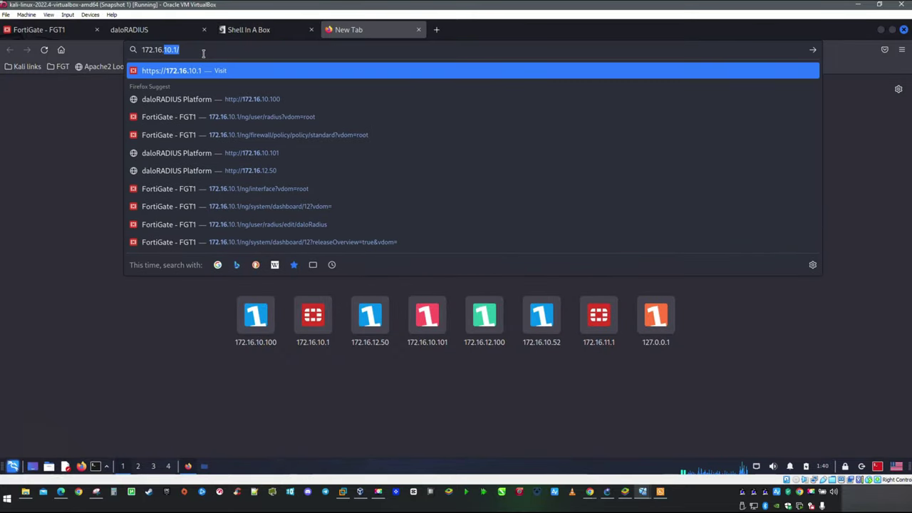
type("12.50")
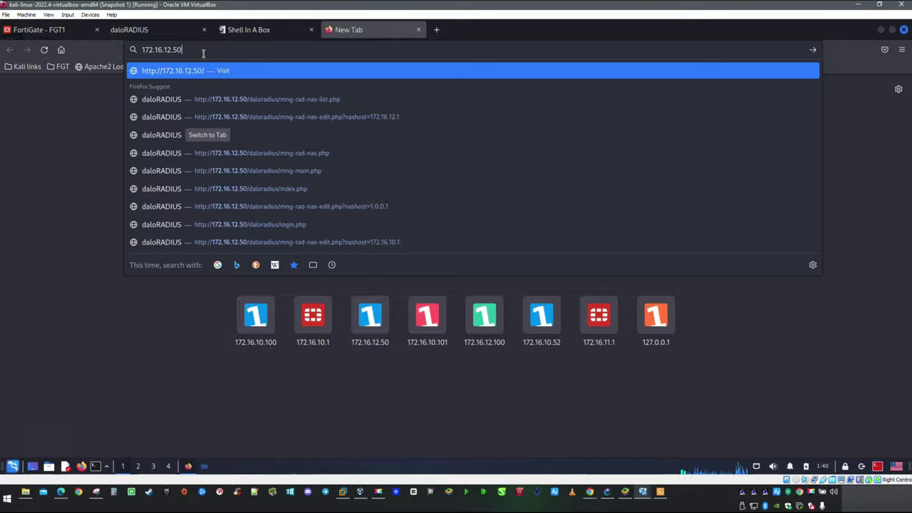
key("Return")
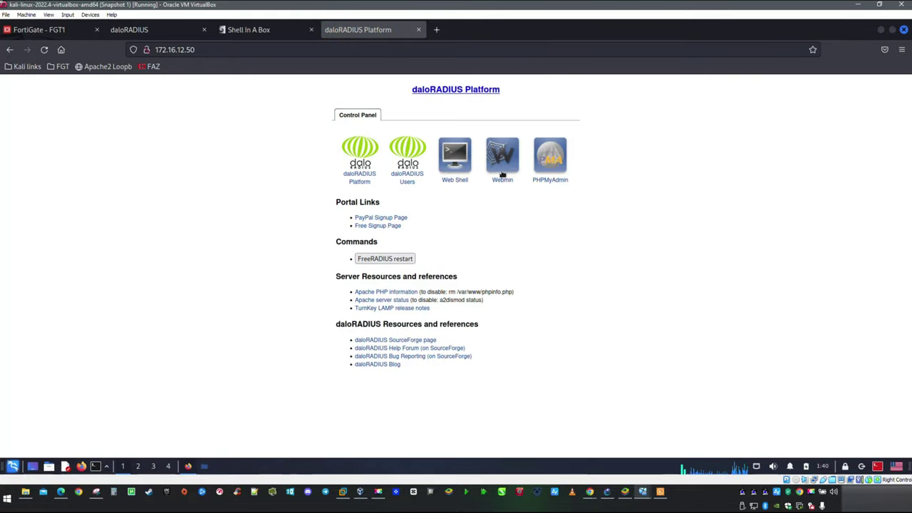
left_click(503, 180)
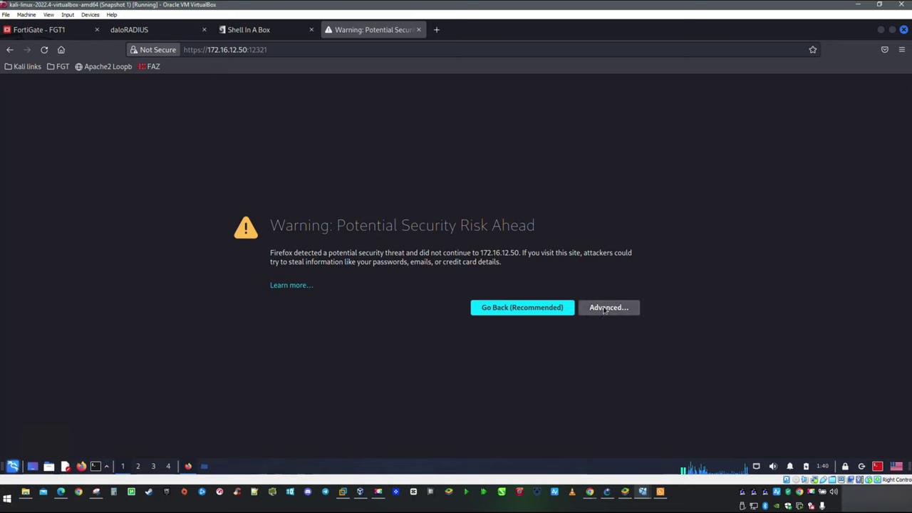
left_click(604, 309)
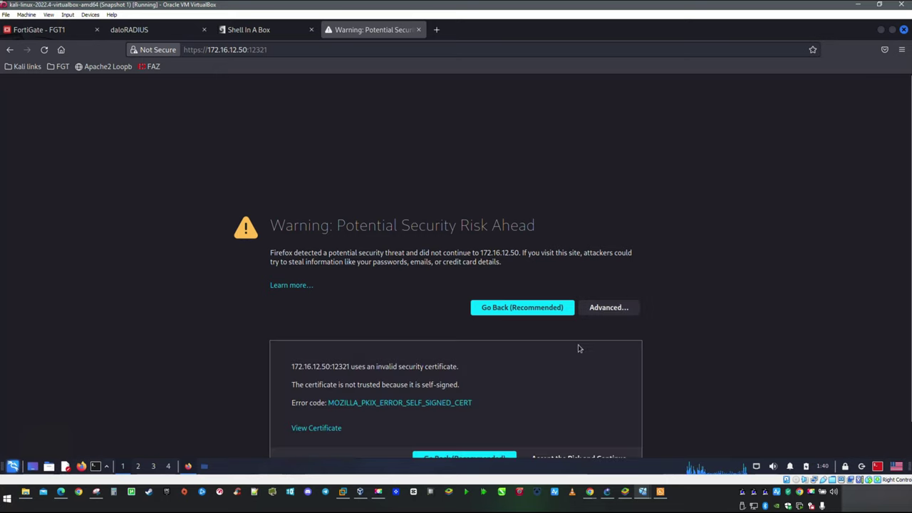
left_click(573, 422)
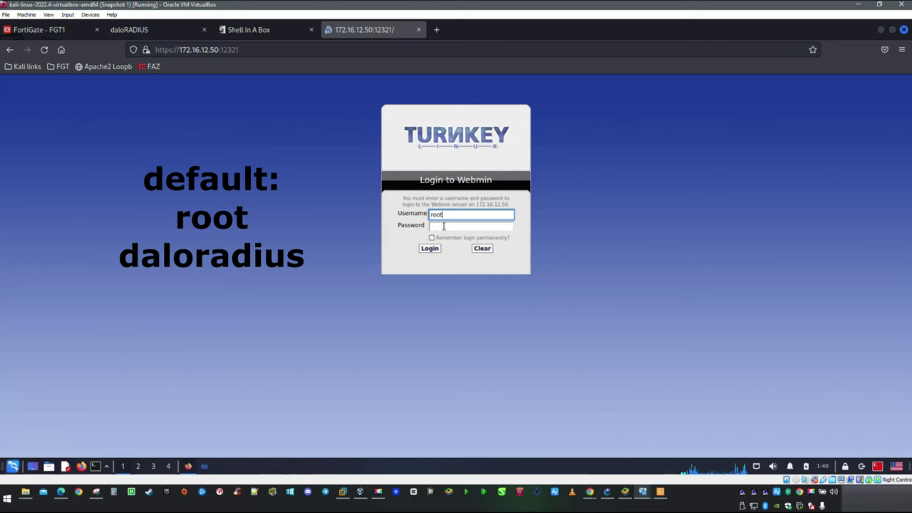
left_click(448, 225)
Step: Sign in to Webmin as root and open Networking > Linux Firewall to view INPUT rules
type("d")
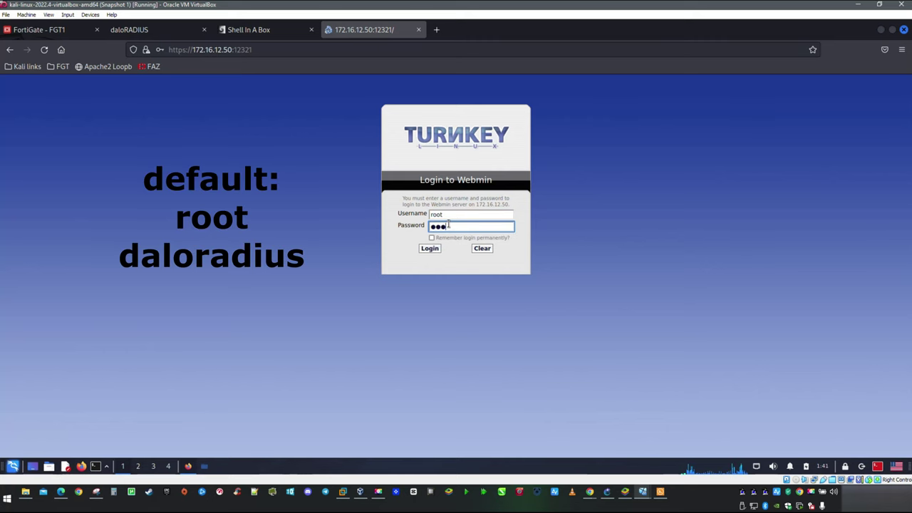
key("Return")
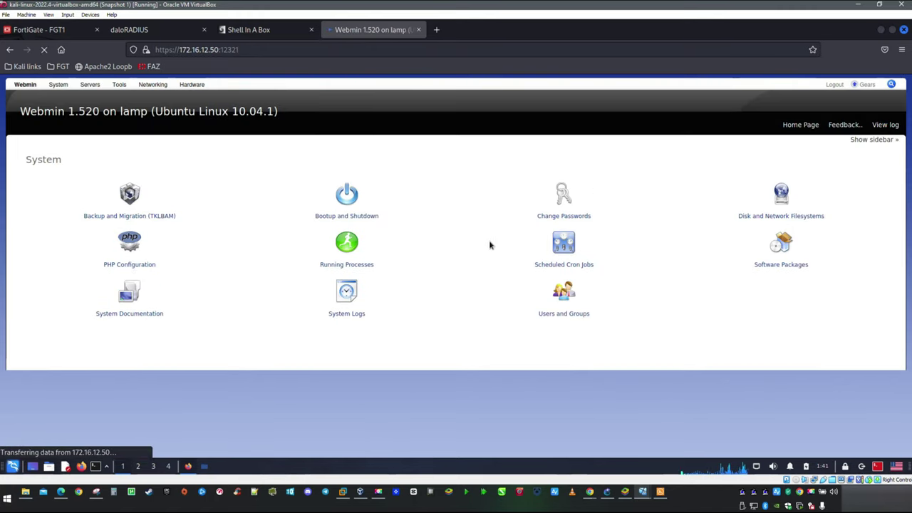
mouse_move(157, 88)
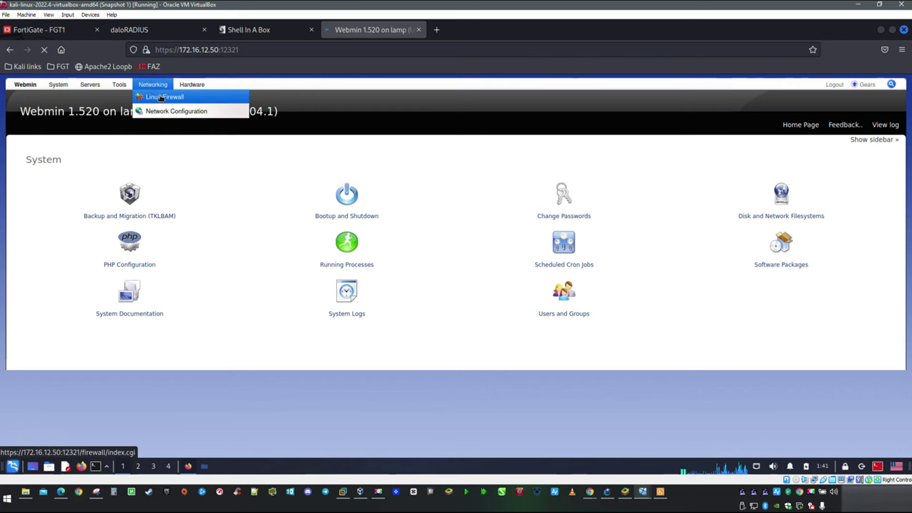
left_click(165, 98)
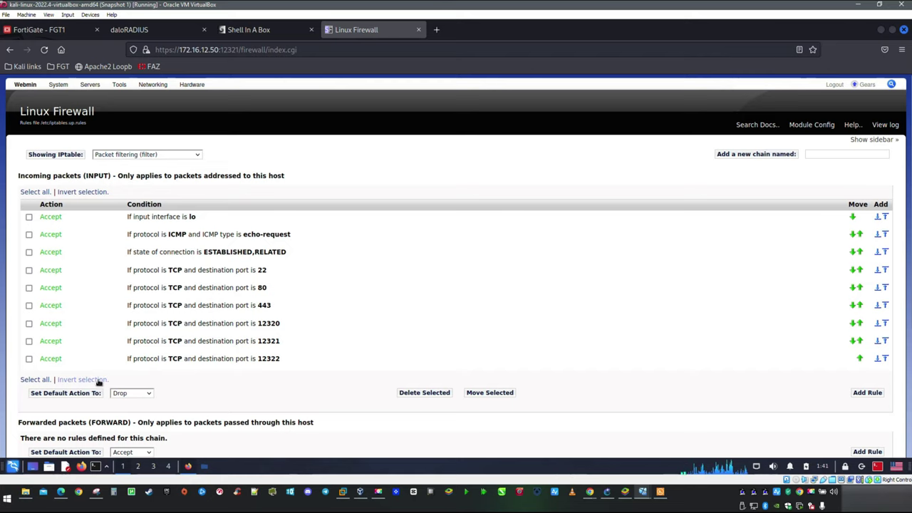
scroll(391, 377, "down", 2)
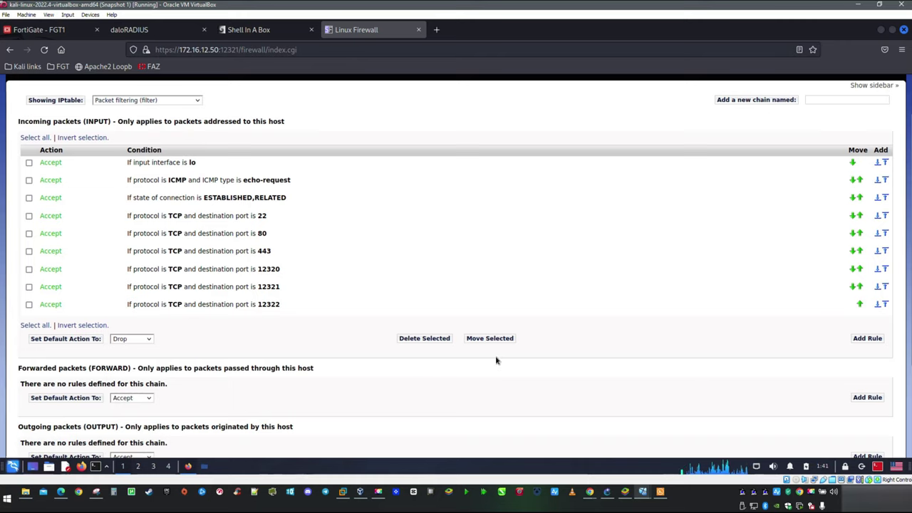
Step: Start a new INPUT rule commented 'Radius-Auth' with action Accept
scroll(427, 358, "down", 2)
scroll(605, 349, "up", 1)
scroll(747, 344, "up", 1)
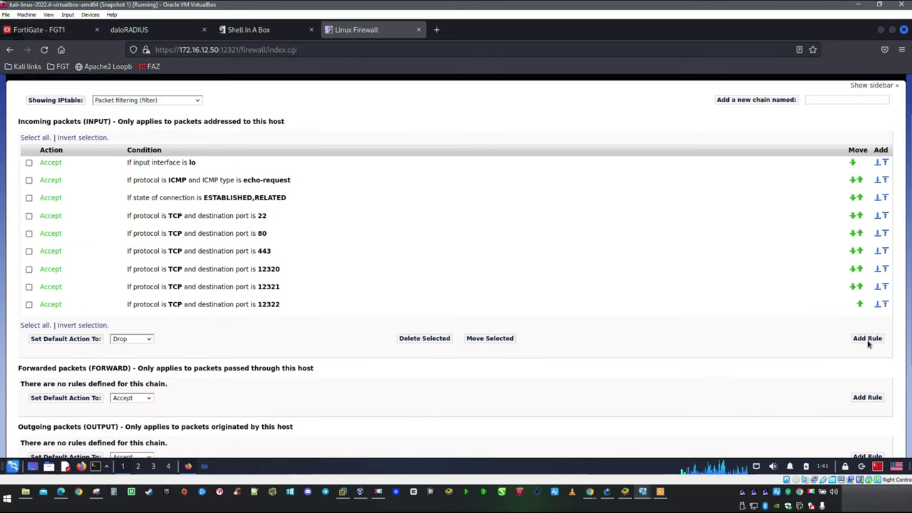
left_click(867, 339)
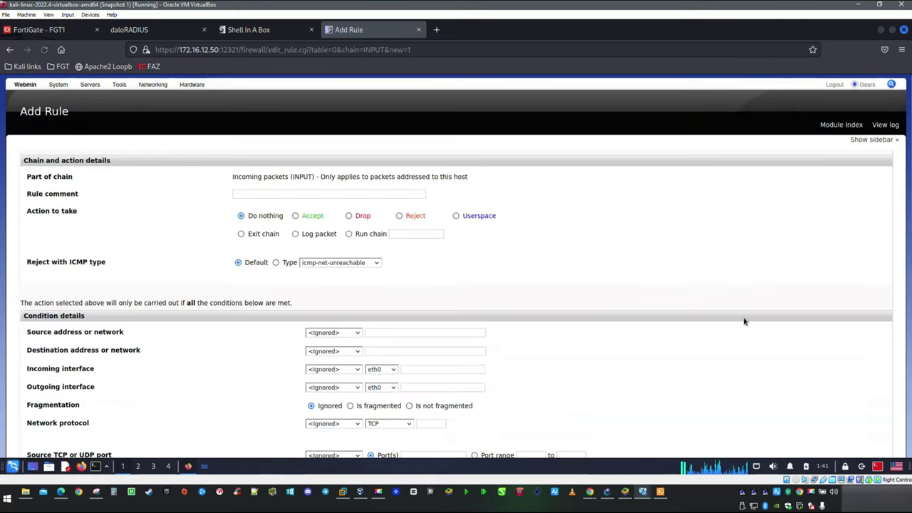
left_click(281, 194)
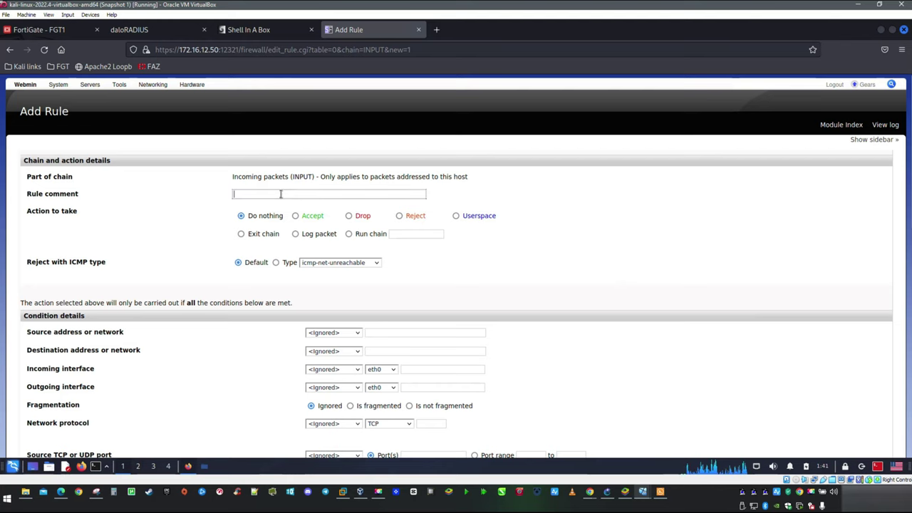
type("Rad")
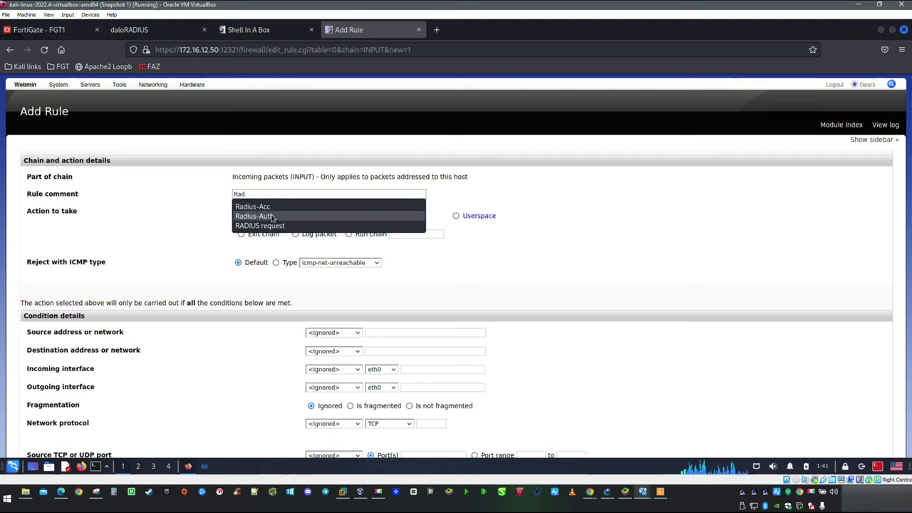
left_click(275, 216)
left_click(295, 215)
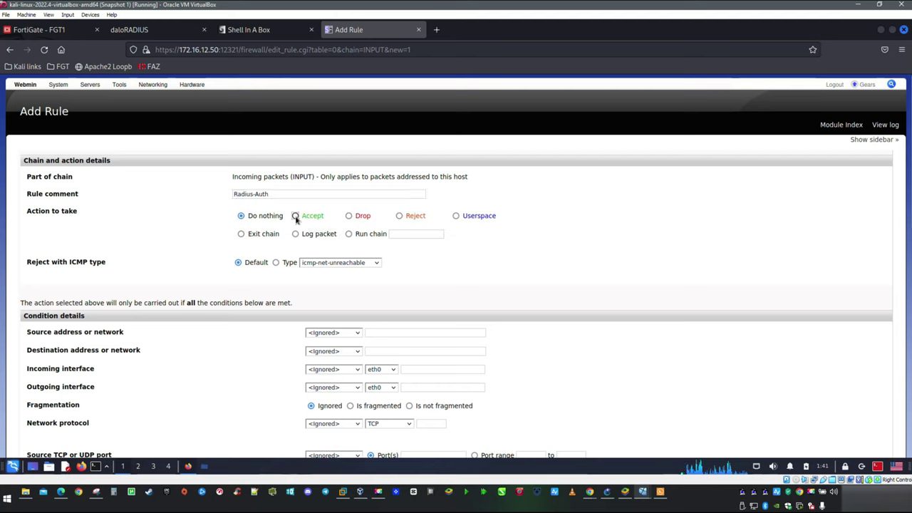
scroll(385, 251, "down", 1)
scroll(385, 252, "down", 3)
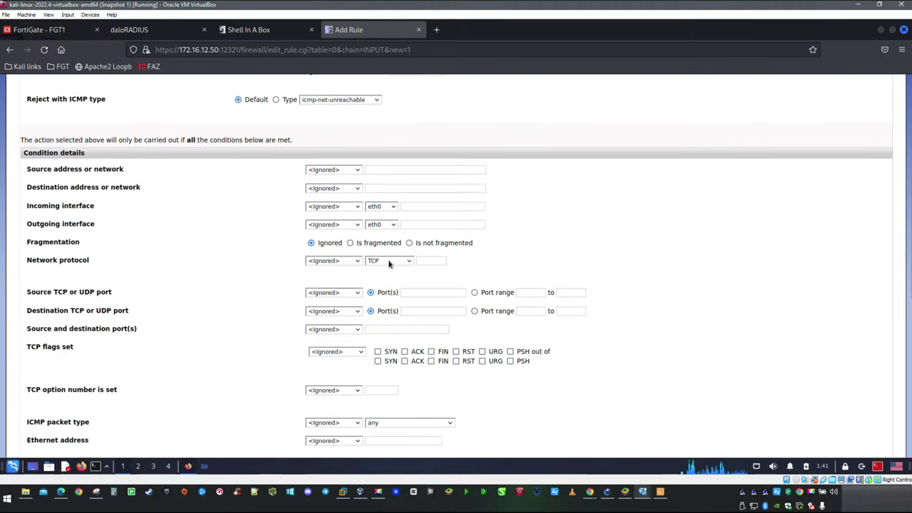
Step: Match protocol equals UDP and destination port equals 1812, then create the rule
left_click(389, 262)
left_click(384, 284)
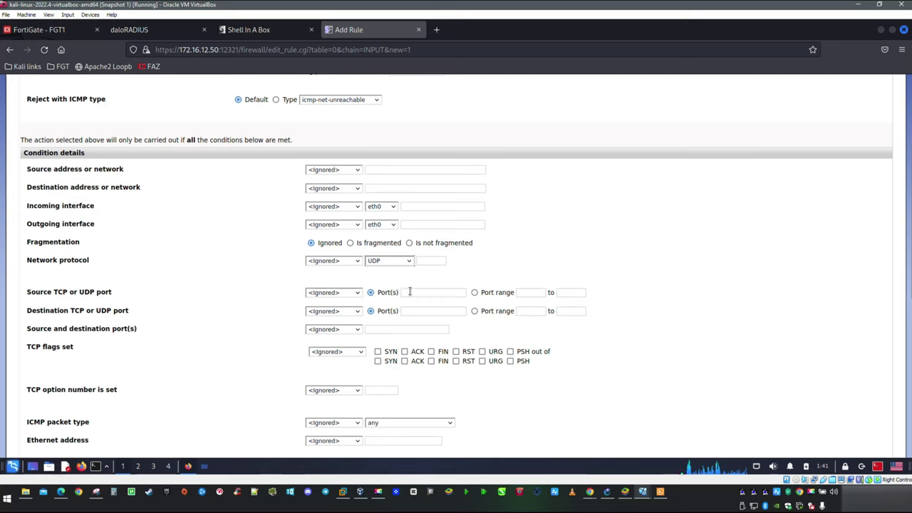
left_click(342, 260)
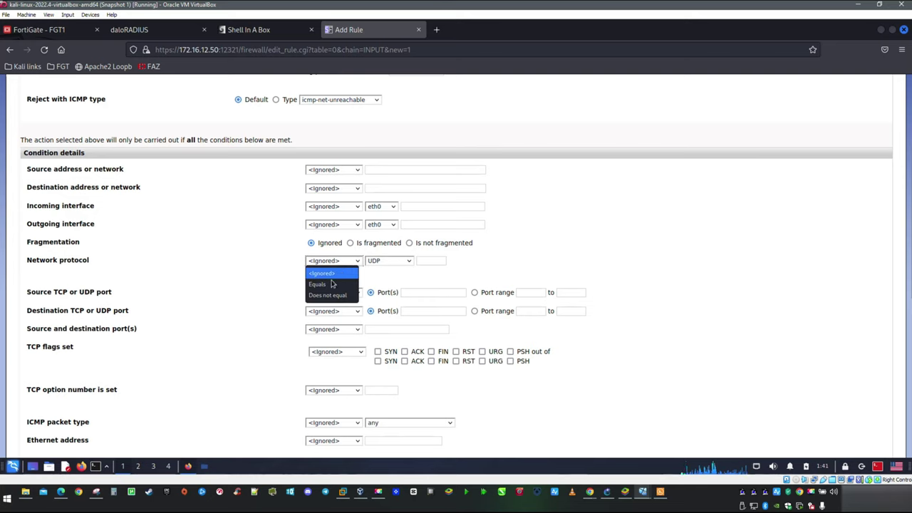
left_click(333, 283)
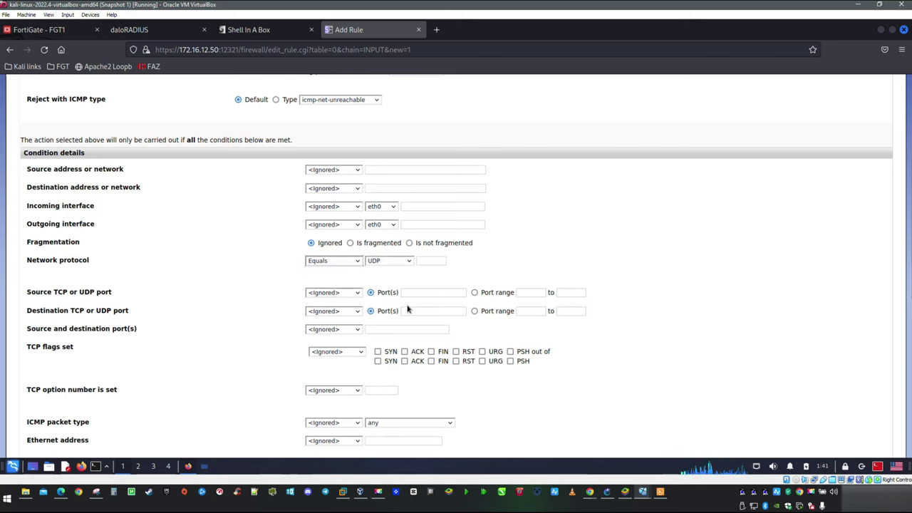
left_click(354, 311)
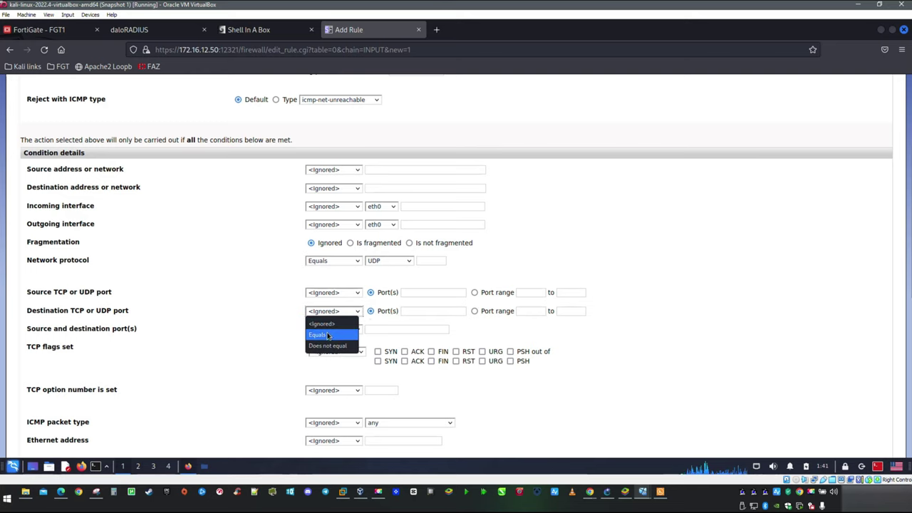
left_click(327, 335)
left_click(429, 311)
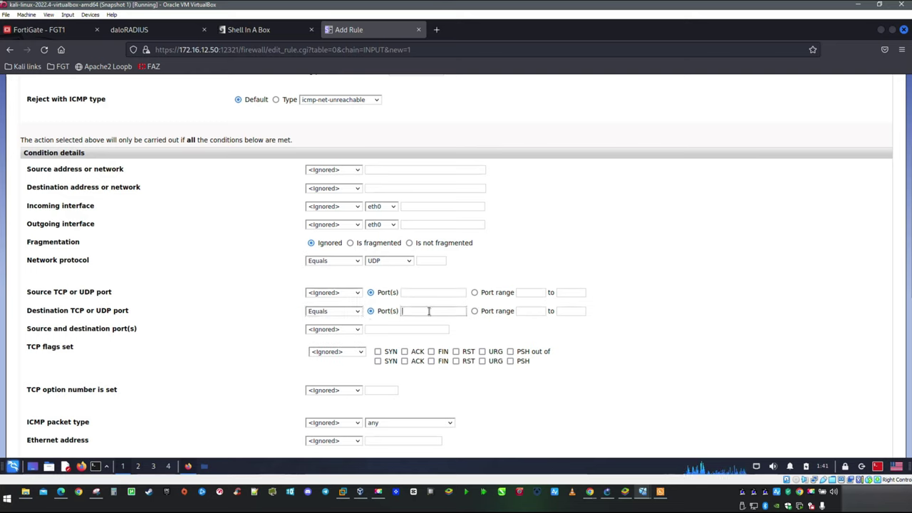
type("1812")
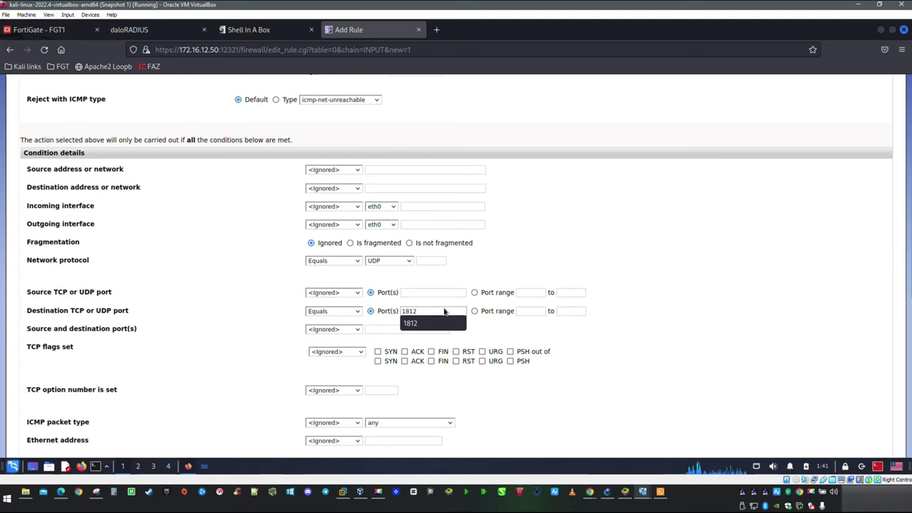
left_click(427, 323)
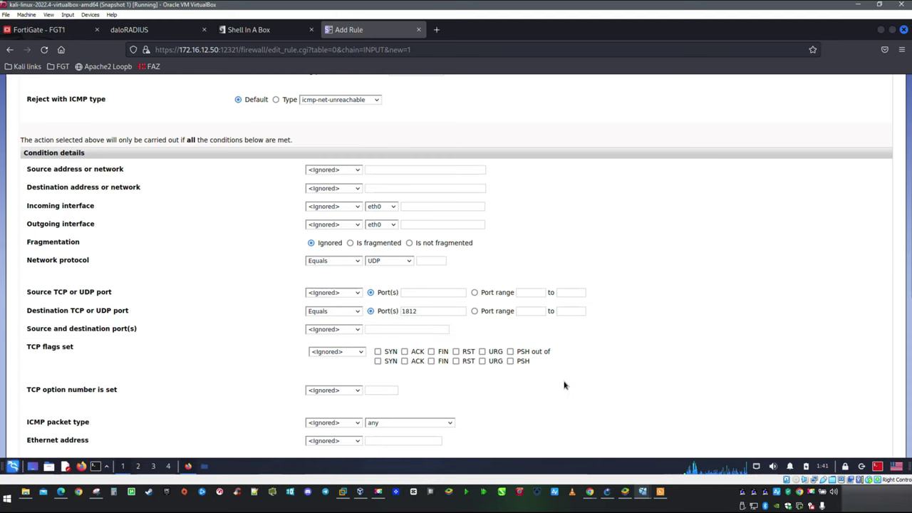
scroll(562, 385, "down", 7)
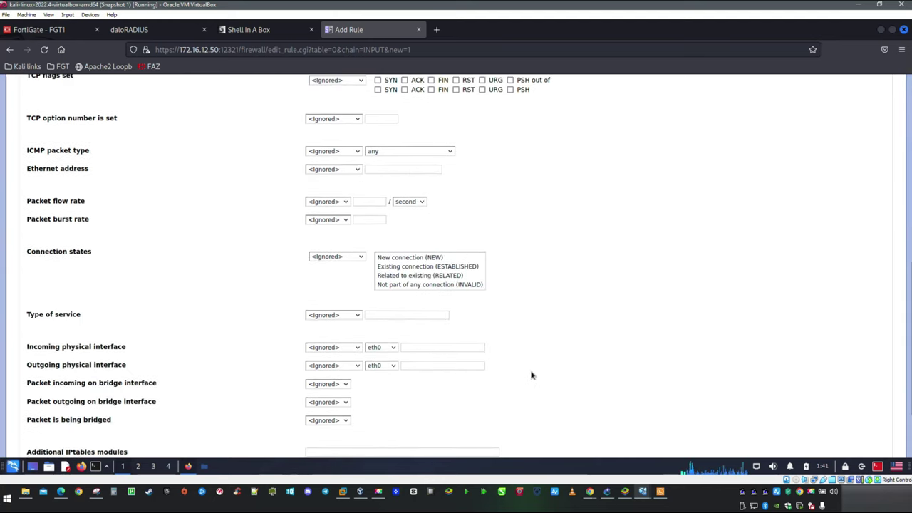
scroll(531, 376, "down", 3)
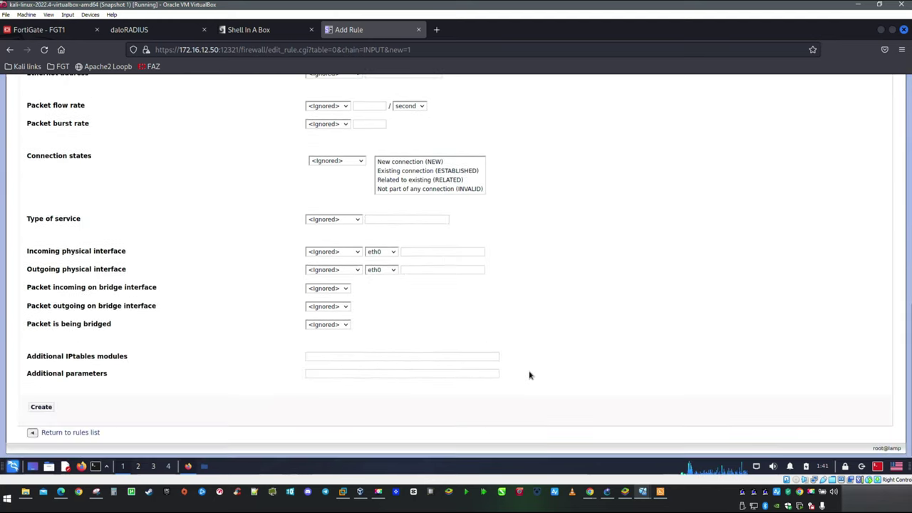
left_click(41, 406)
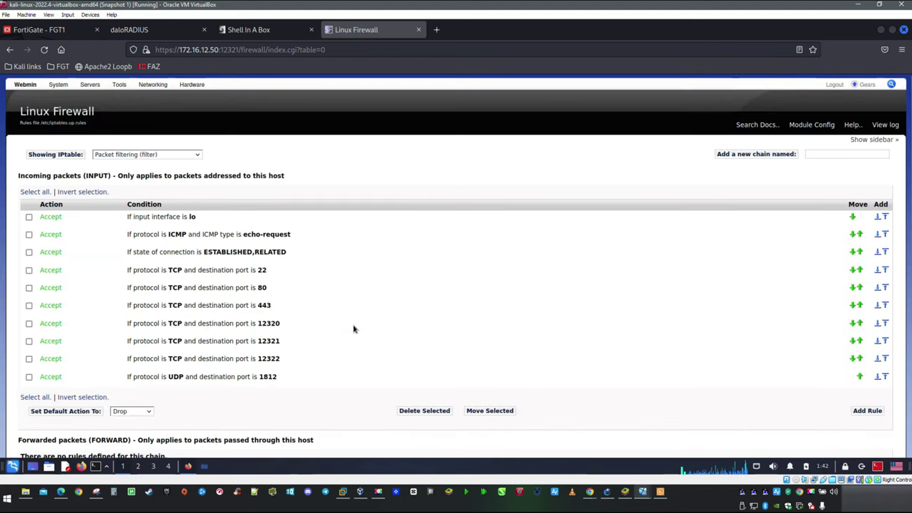
left_click(865, 415)
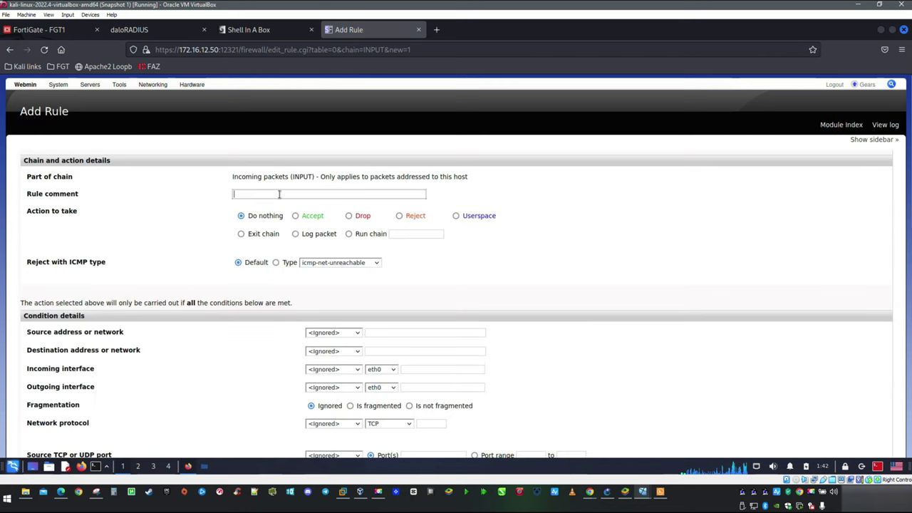
Step: Give the new rule the comment 'Radius-Acc' and action Accept
type("Ra")
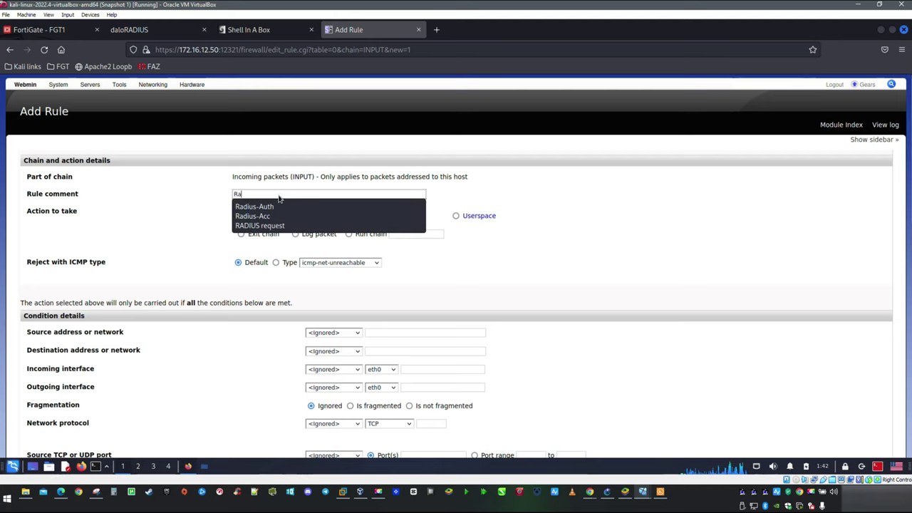
left_click(313, 216)
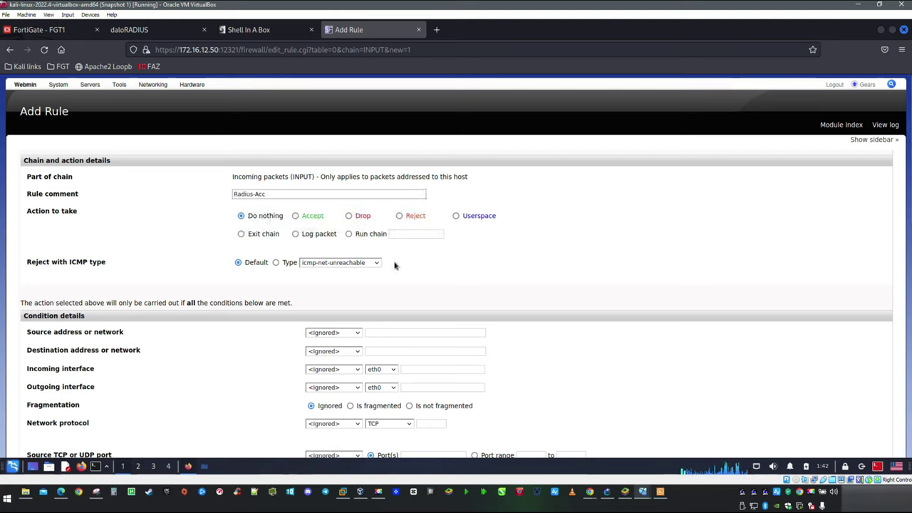
left_click(295, 216)
scroll(419, 250, "down", 5)
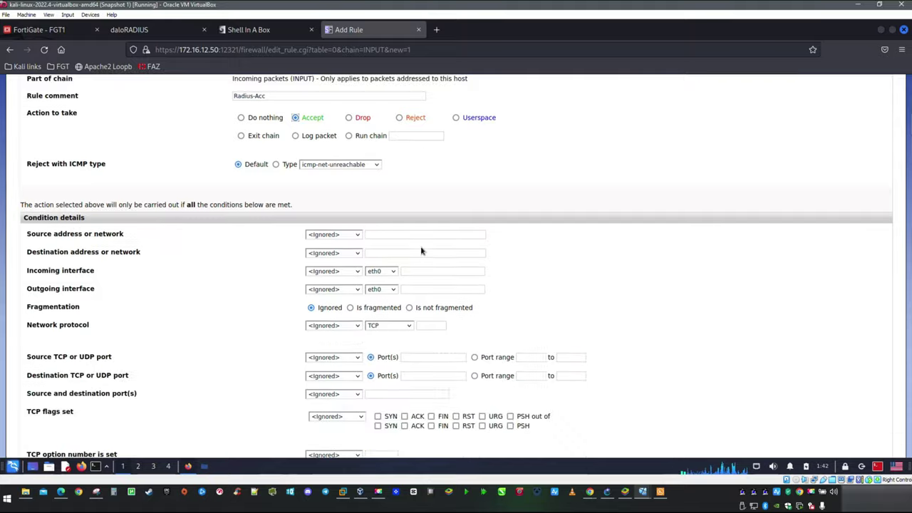
scroll(420, 250, "down", 3)
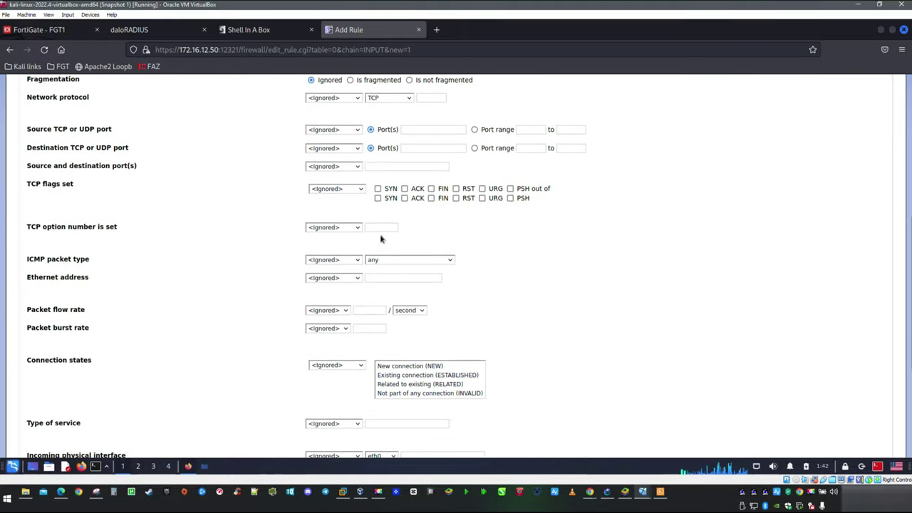
scroll(228, 209, "up", 3)
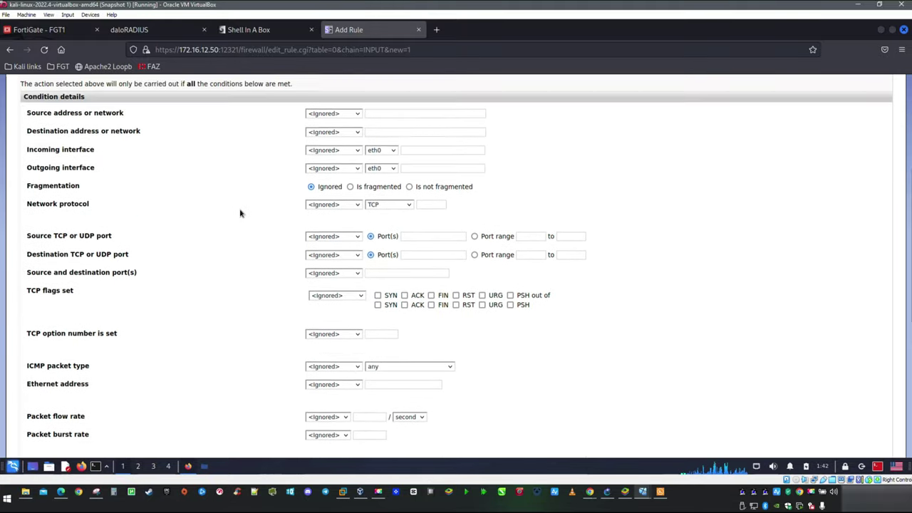
Step: Match protocol equals UDP and destination port equals 1813, then create the rule
left_click(389, 206)
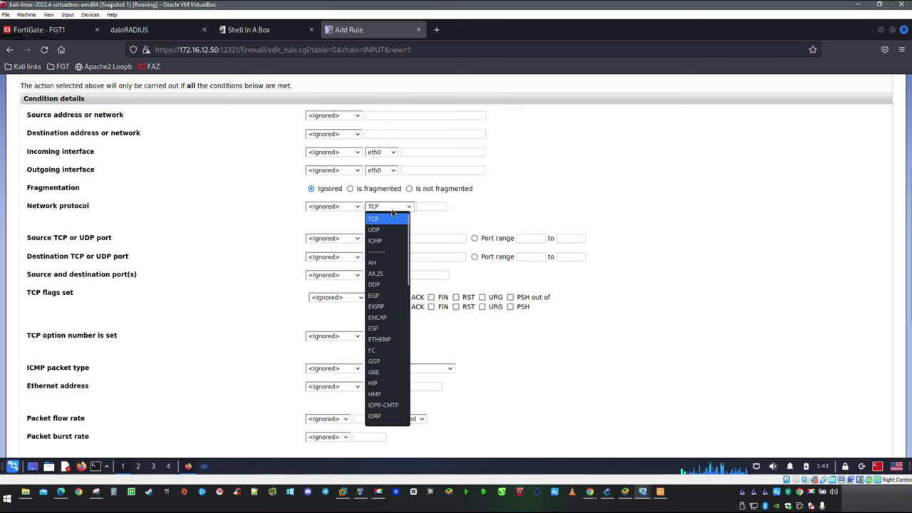
left_click(380, 230)
left_click(335, 207)
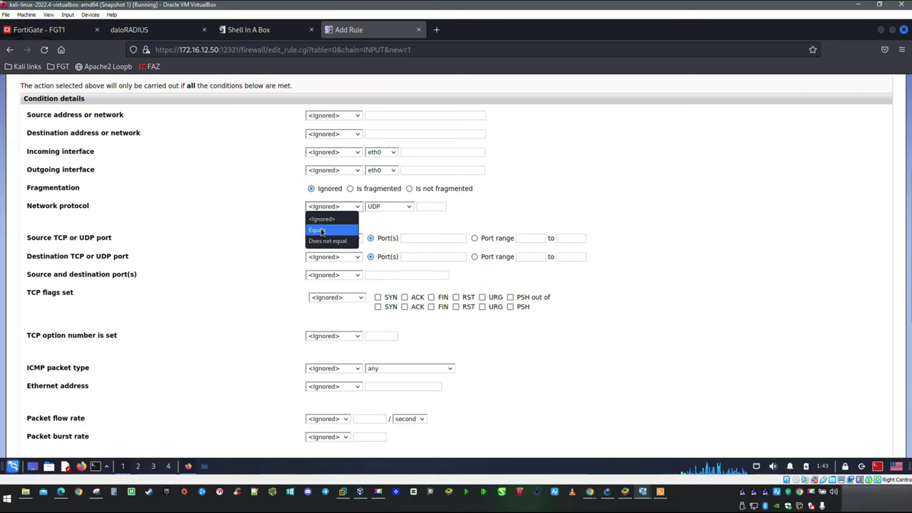
left_click(331, 229)
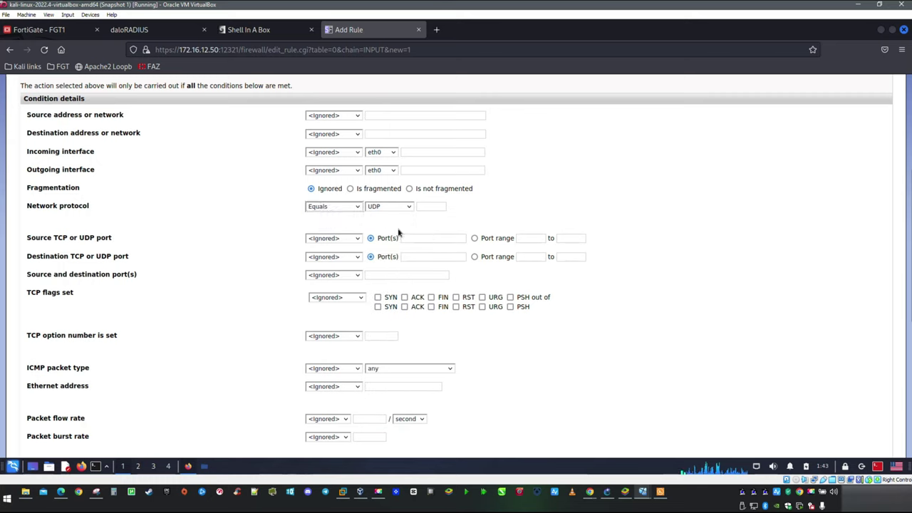
left_click(355, 258)
left_click(332, 280)
left_click(428, 257)
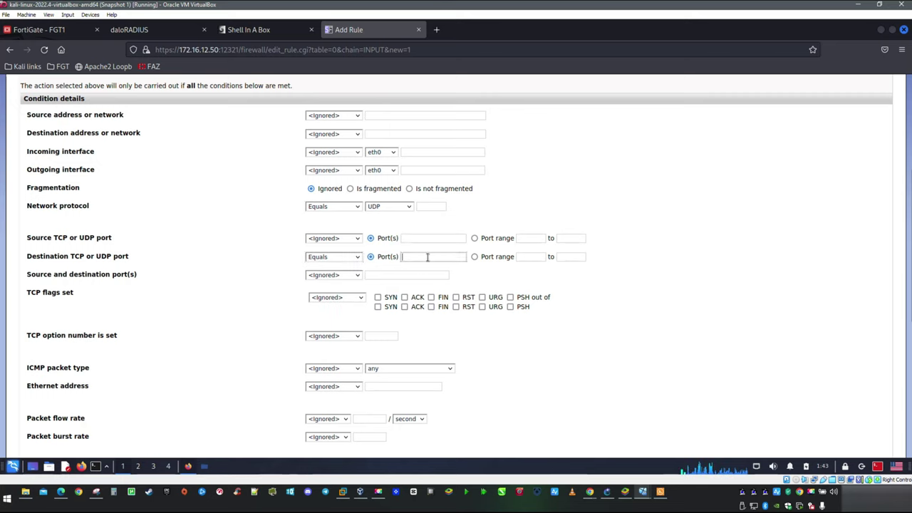
type("1813")
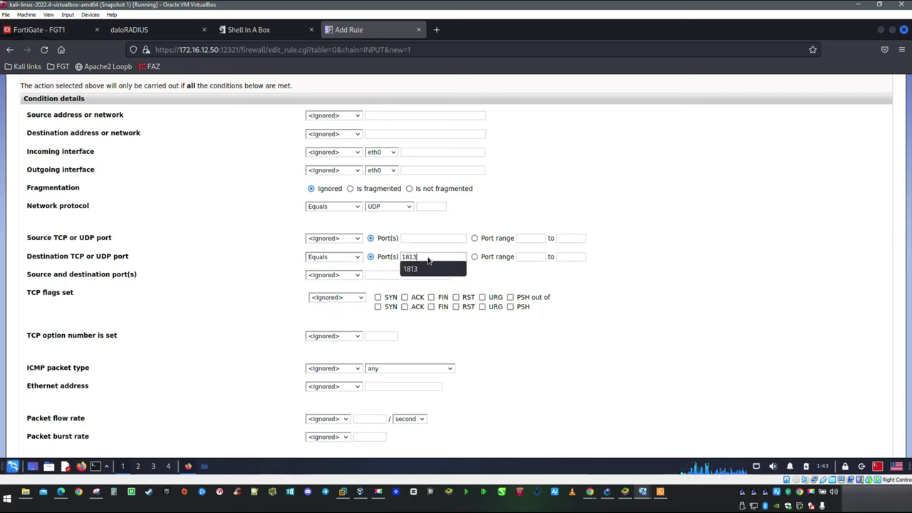
left_click(428, 269)
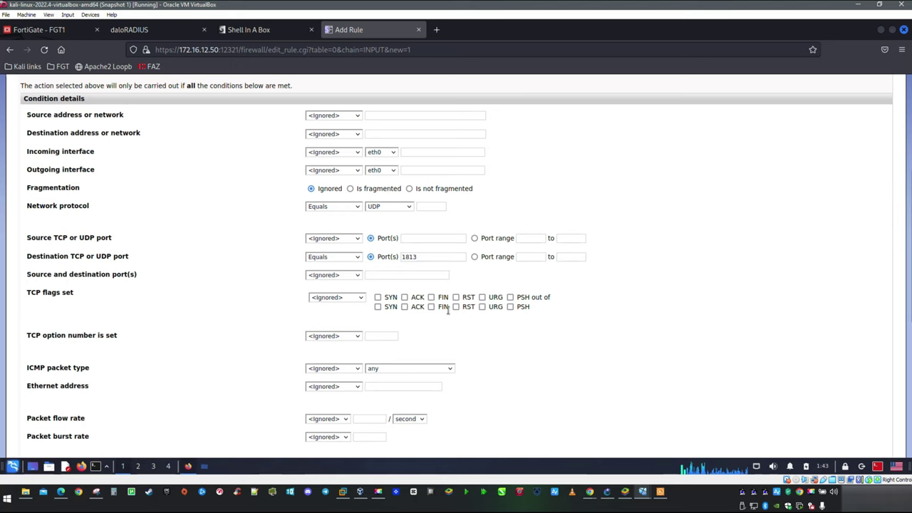
scroll(447, 310, "down", 2)
scroll(448, 310, "down", 2)
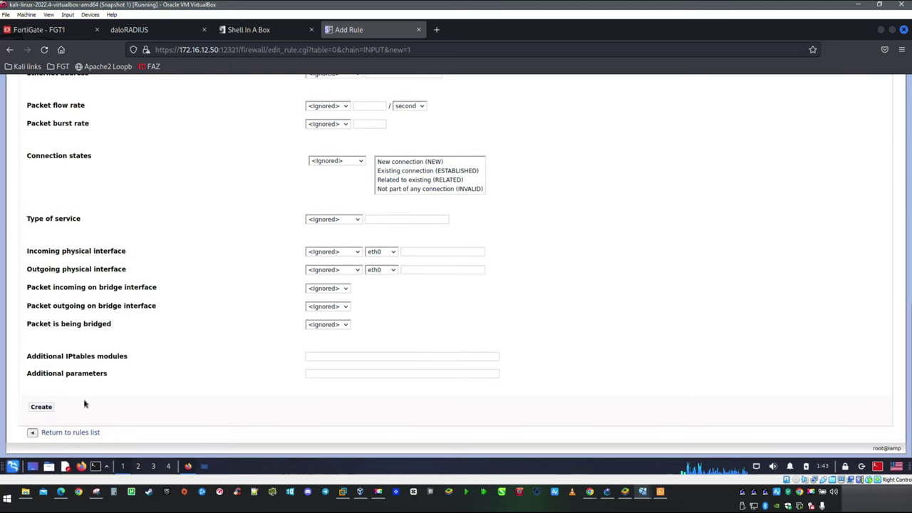
left_click(41, 407)
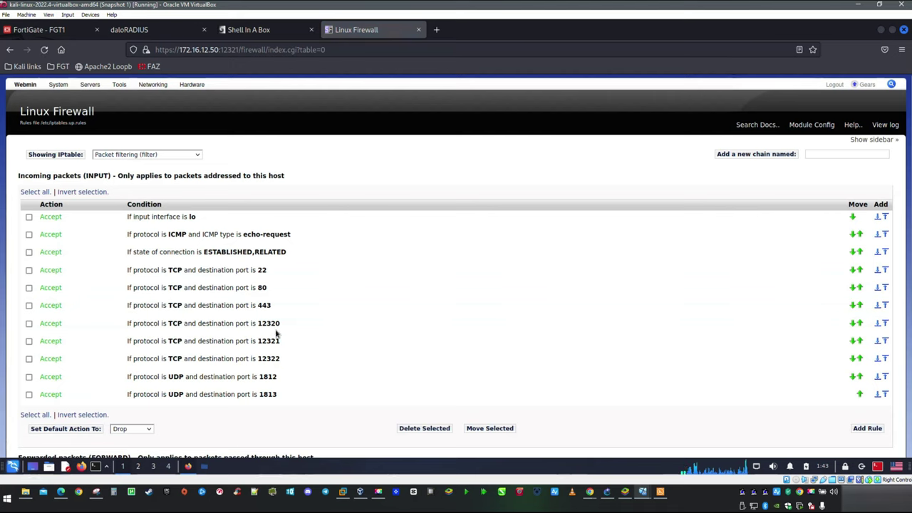
Step: Apply the Linux Firewall configuration so the eleven INPUT Accept rules take effect
left_click_drag(261, 397, 328, 397)
scroll(347, 350, "down", 5)
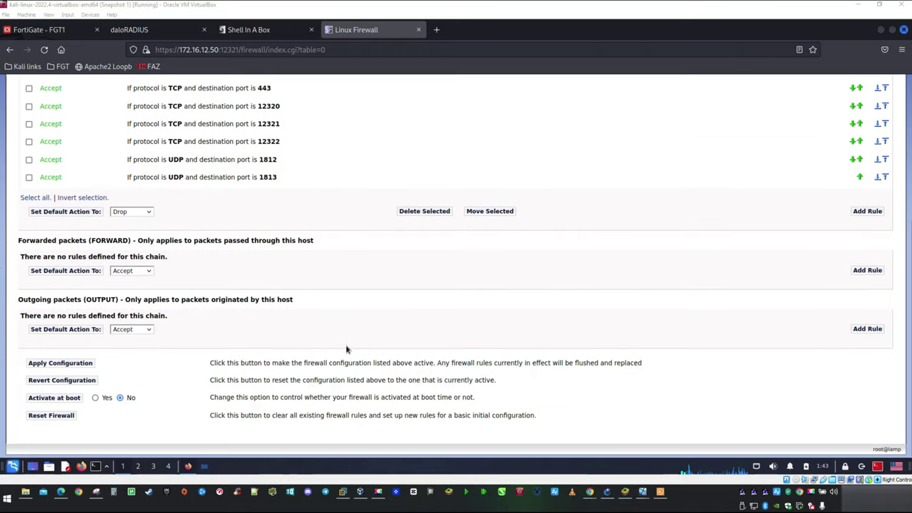
left_click(60, 362)
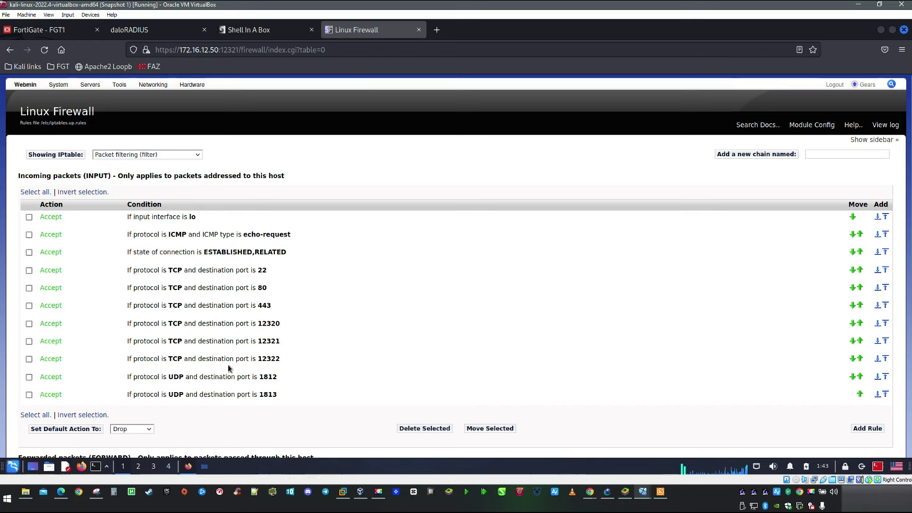
Step: Stop the daloRADIUS node in the GNS3 topology and return to the kali-linux window
left_click(608, 492)
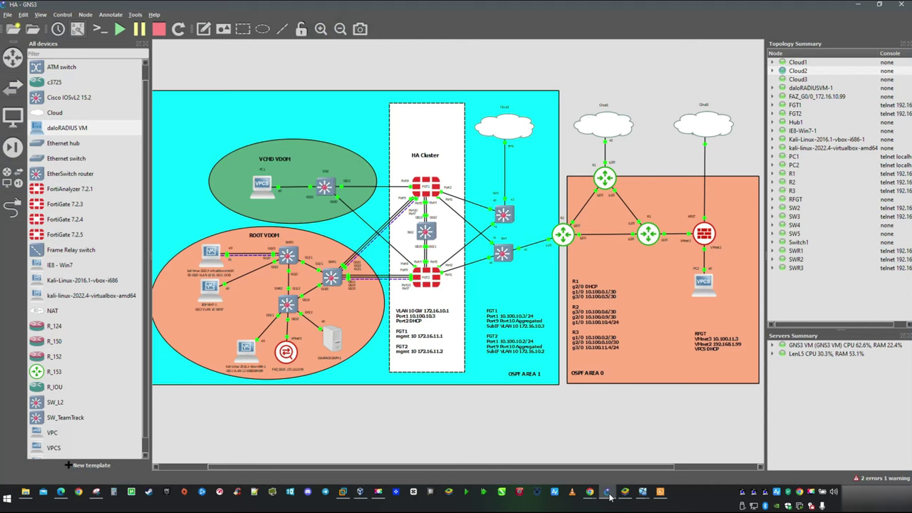
right_click(336, 344)
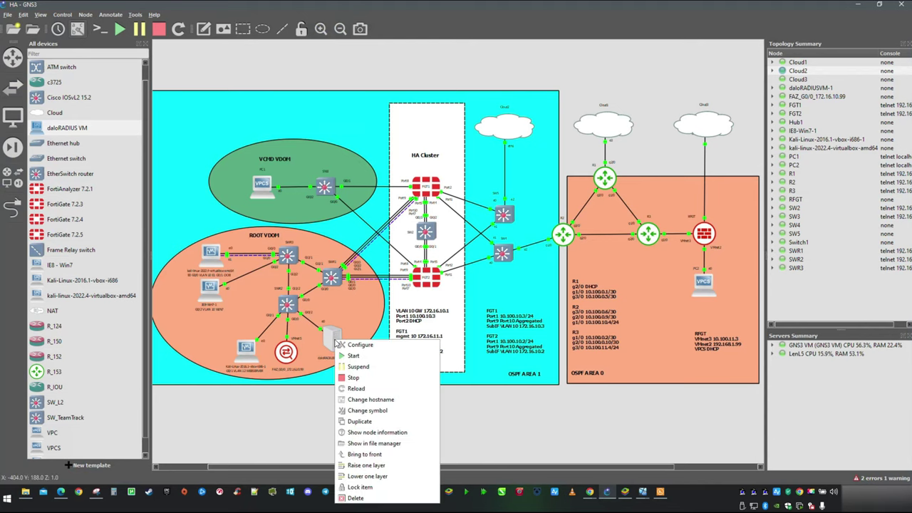
left_click(365, 378)
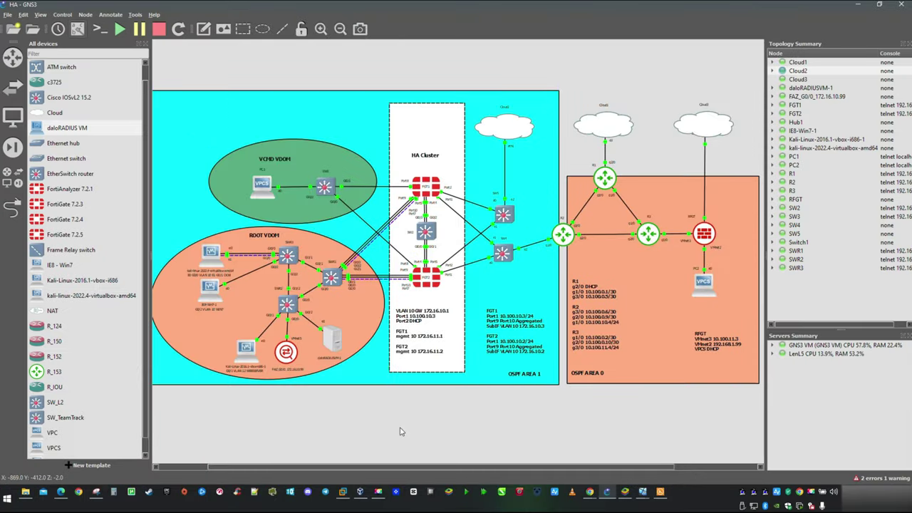
mouse_move(640, 489)
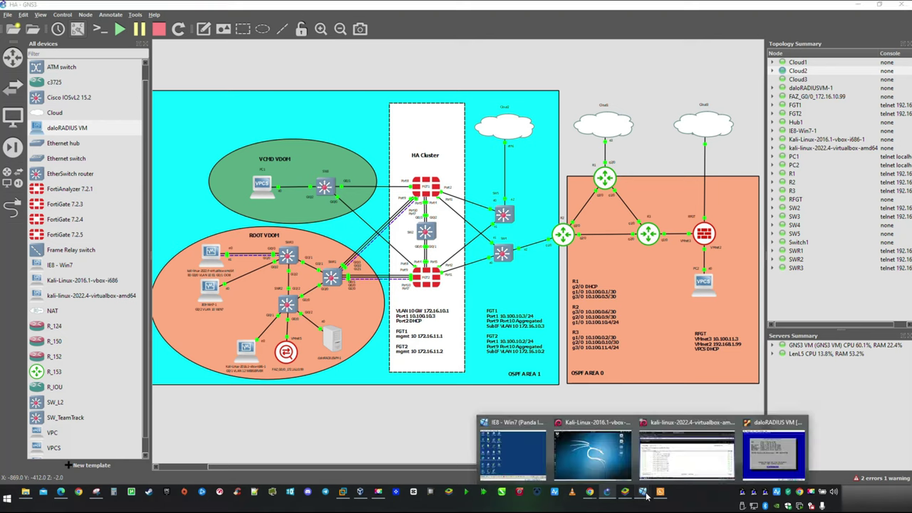
Step: Close the daloRADIUS, Shell In A Box and Linux Firewall tabs, then expand User & Authentication
left_click(681, 460)
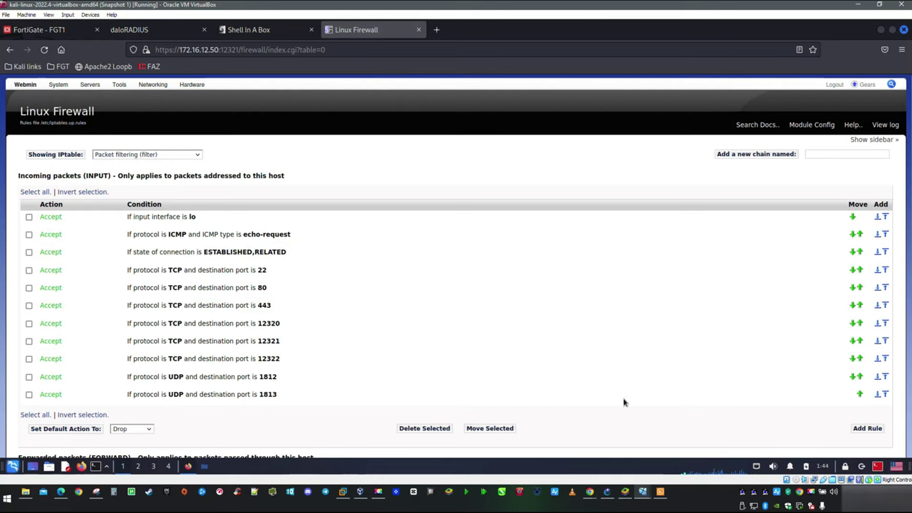
left_click(205, 30)
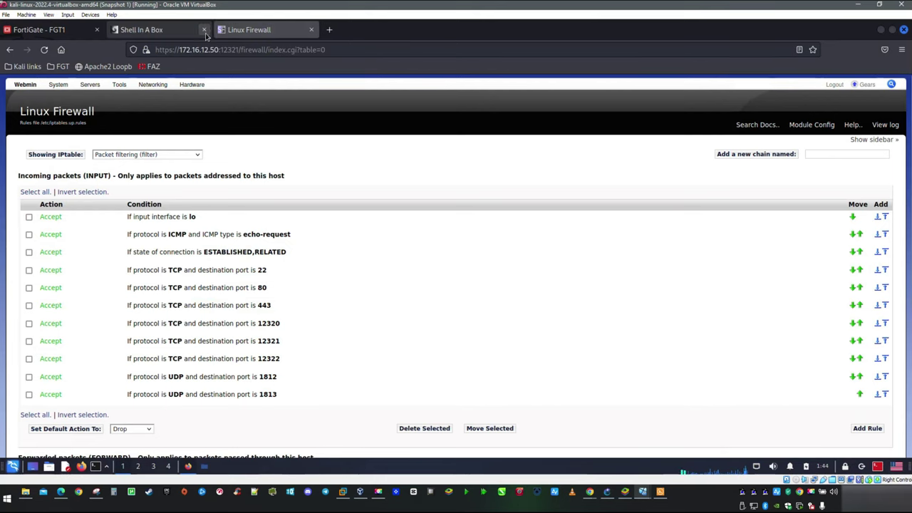
left_click(205, 29)
left_click(204, 30)
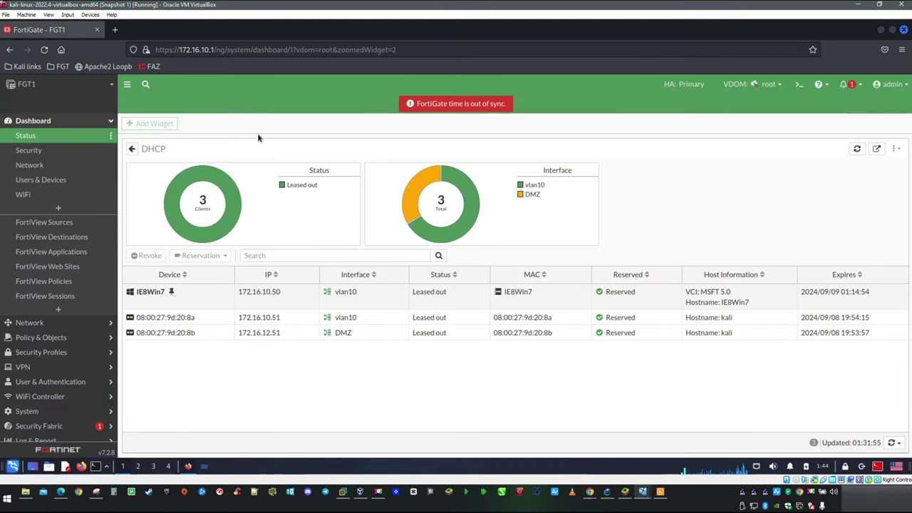
scroll(57, 236, "down", 1)
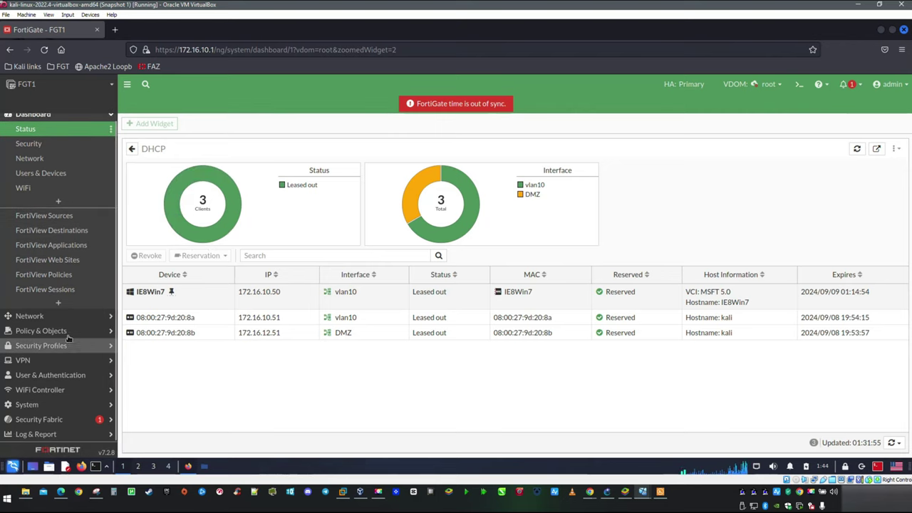
left_click(68, 375)
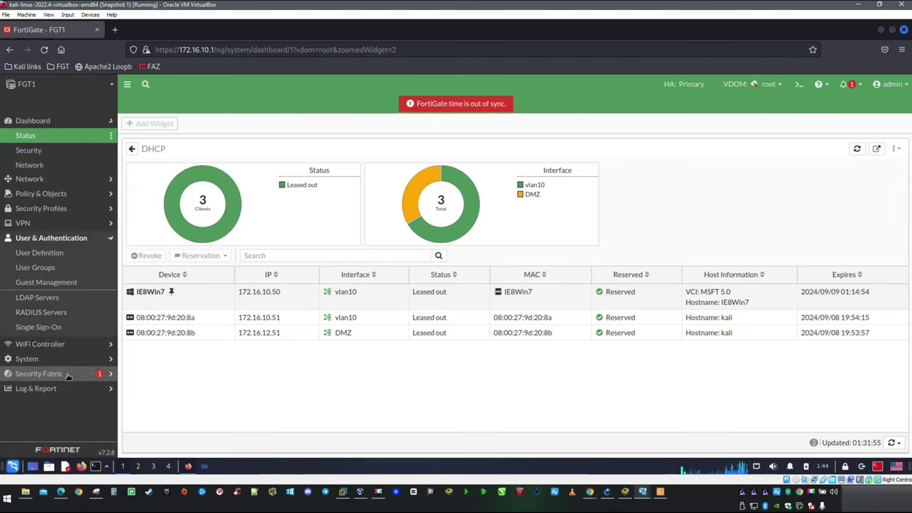
Step: Start a new RADIUS server named daloRADIUS with NAS IP 172.16.12.1
left_click(65, 269)
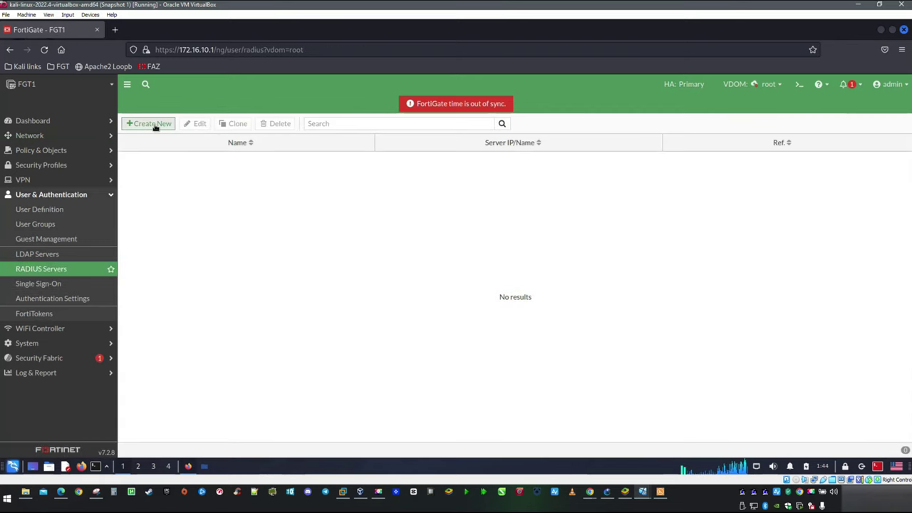
left_click(154, 124)
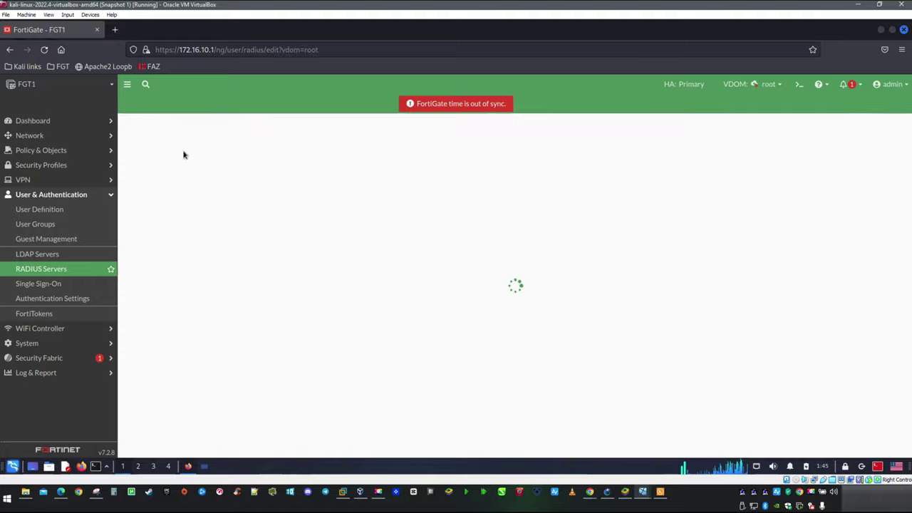
left_click(251, 144)
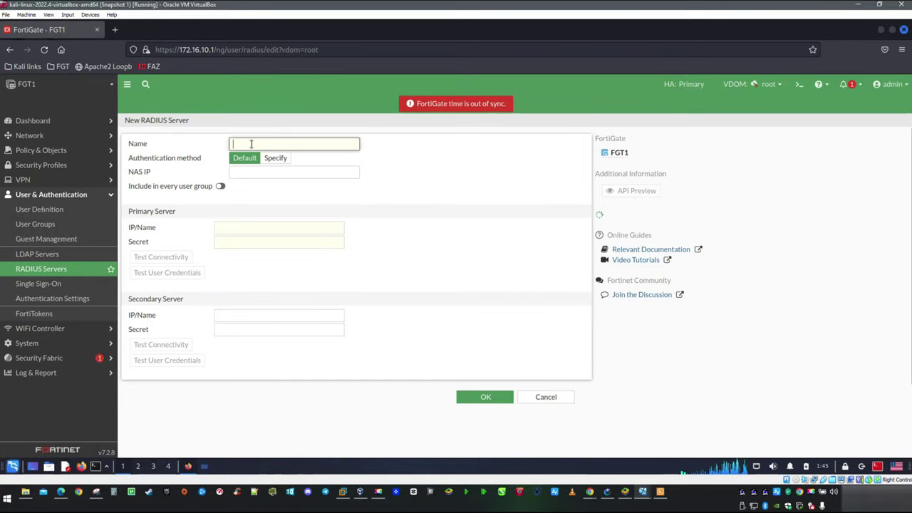
type("daloRADIUS")
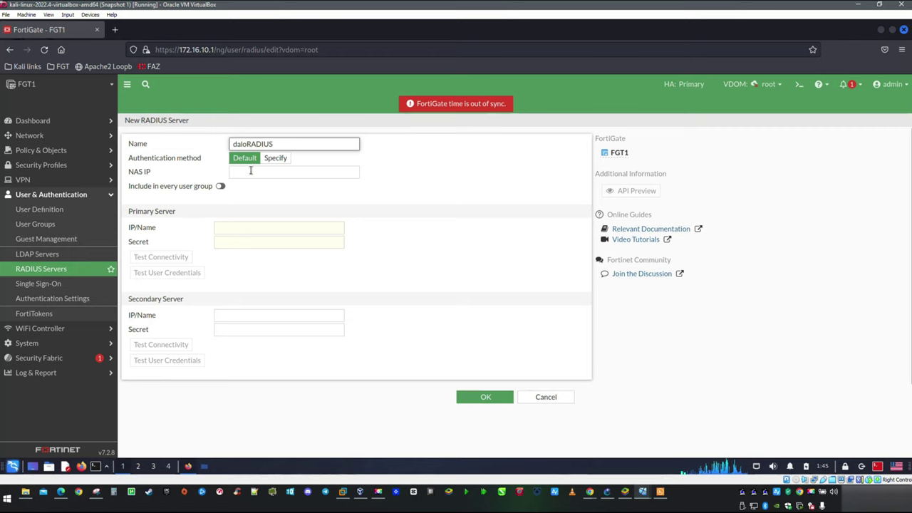
left_click(255, 173)
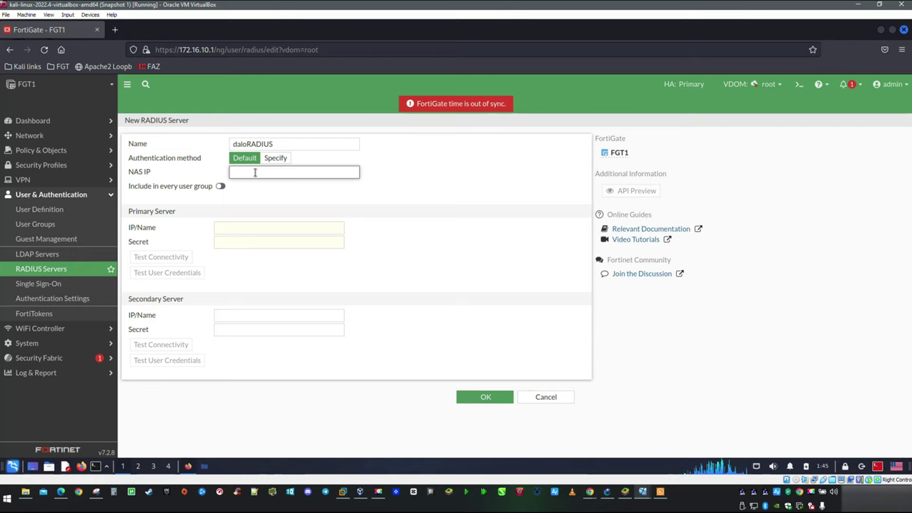
type("172.16")
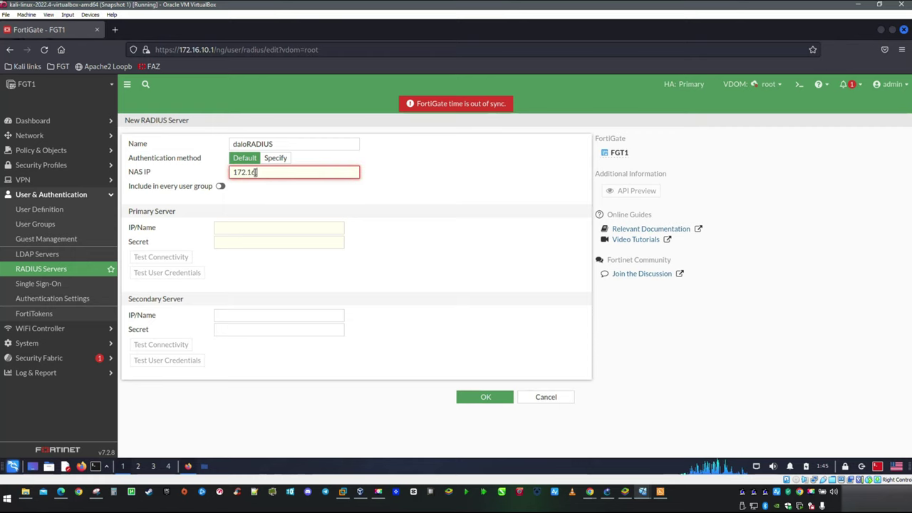
type(".12.1")
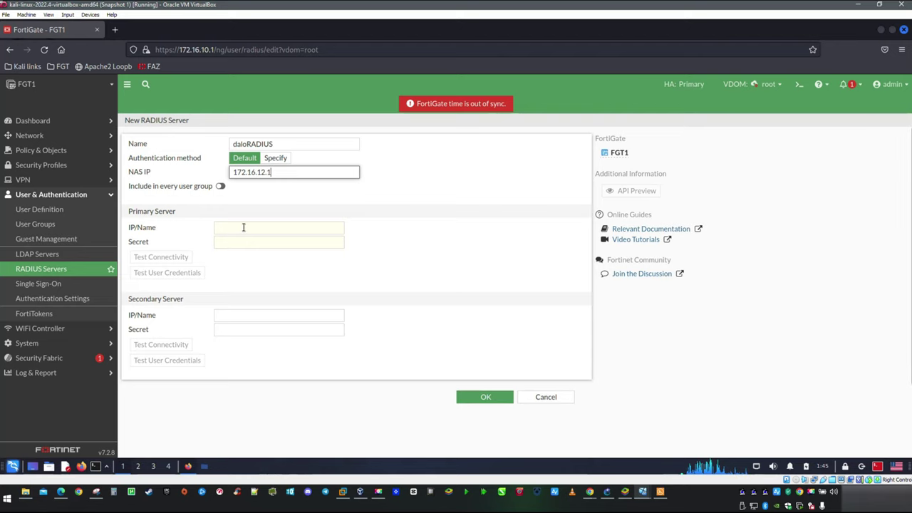
Step: Set the primary server address 172.16.12.50 and its shared secret, then save the server
left_click(243, 227)
type("172.16.12.50")
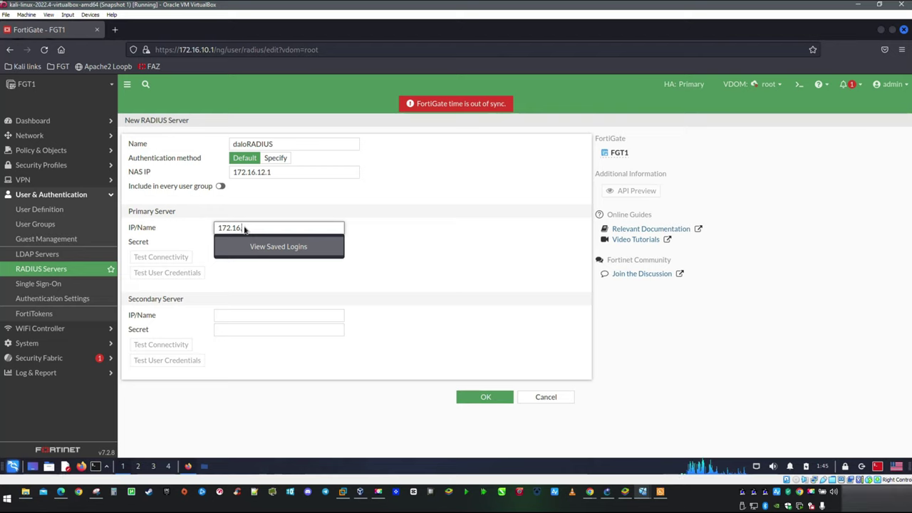
left_click(278, 242)
left_click(277, 242)
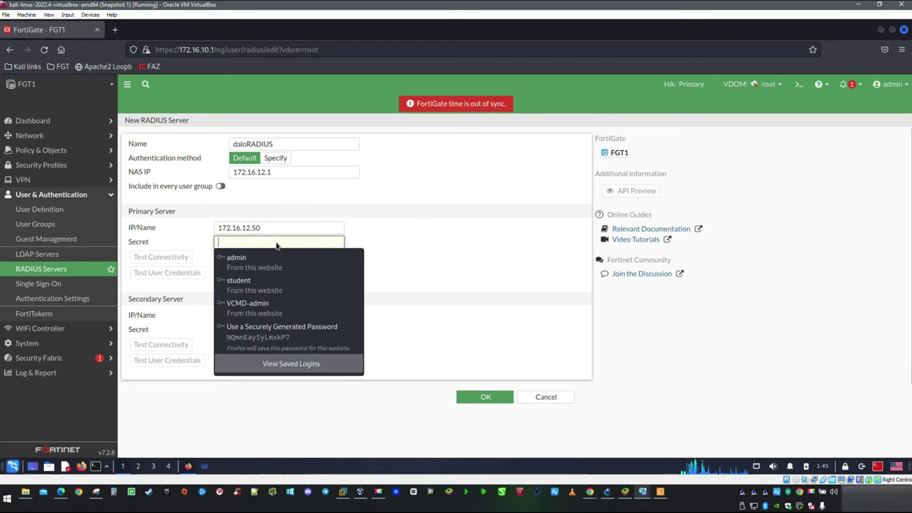
type("tes")
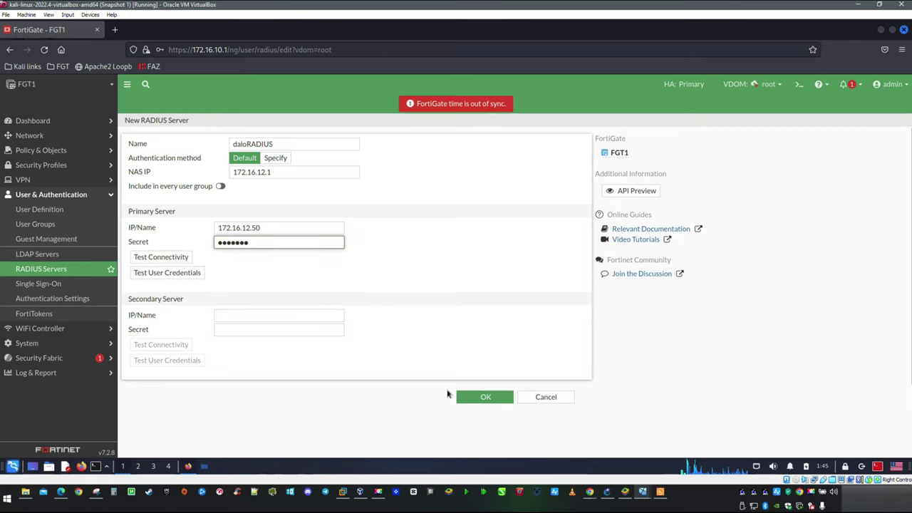
left_click(468, 397)
left_click(432, 363)
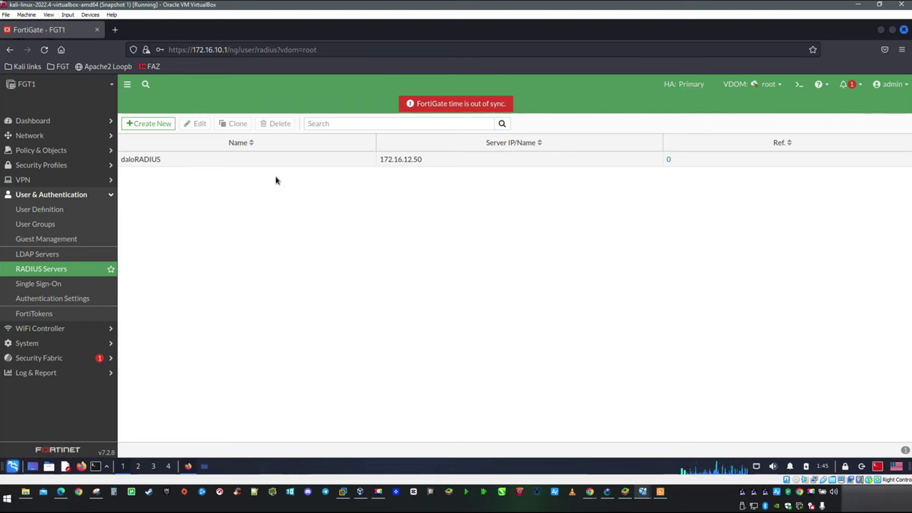
Step: Test the daloRADIUS server with the RADIUS test user's username and password
double_click(288, 161)
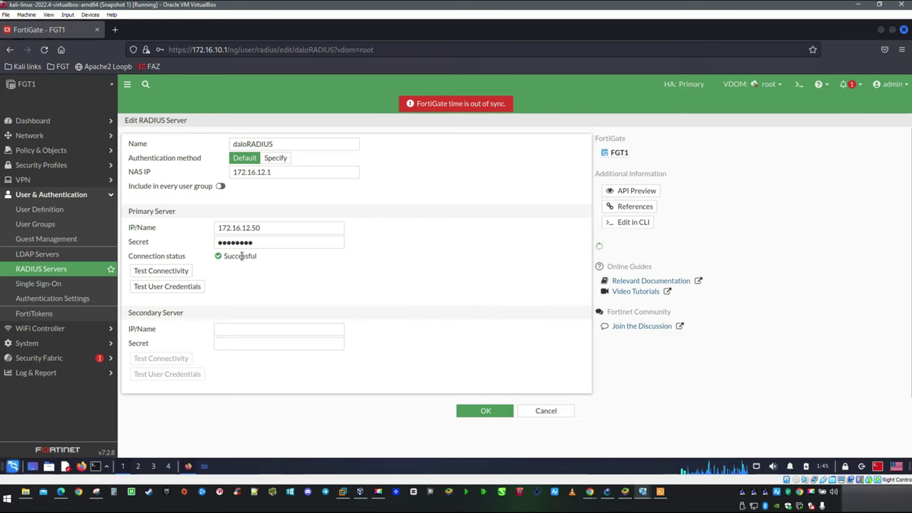
left_click(191, 288)
left_click(520, 153)
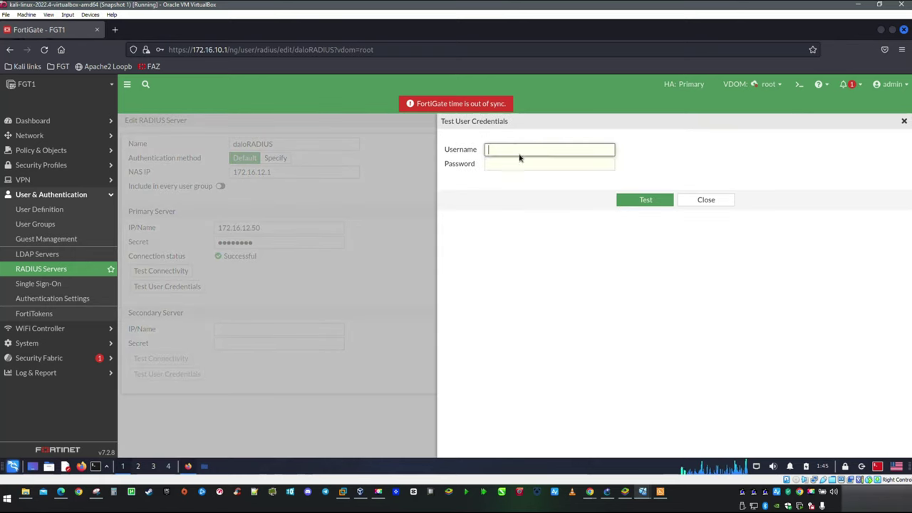
type("cmd")
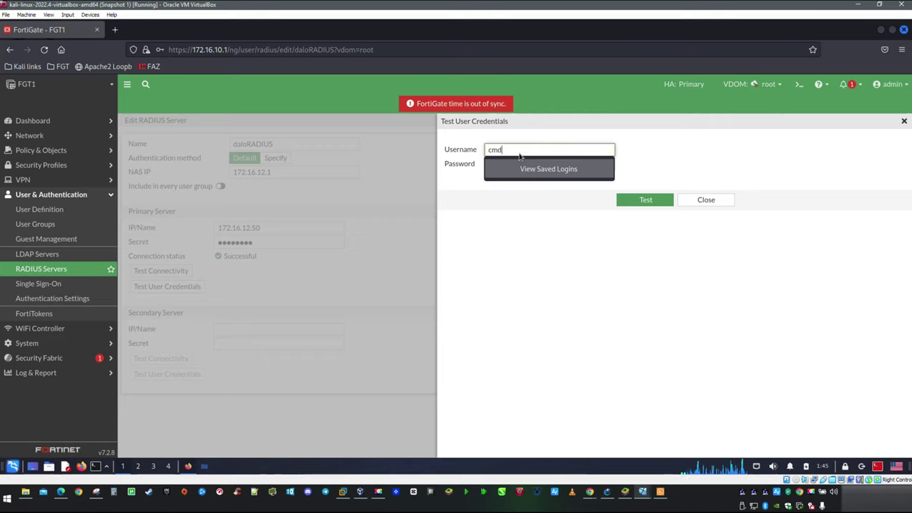
type("tech")
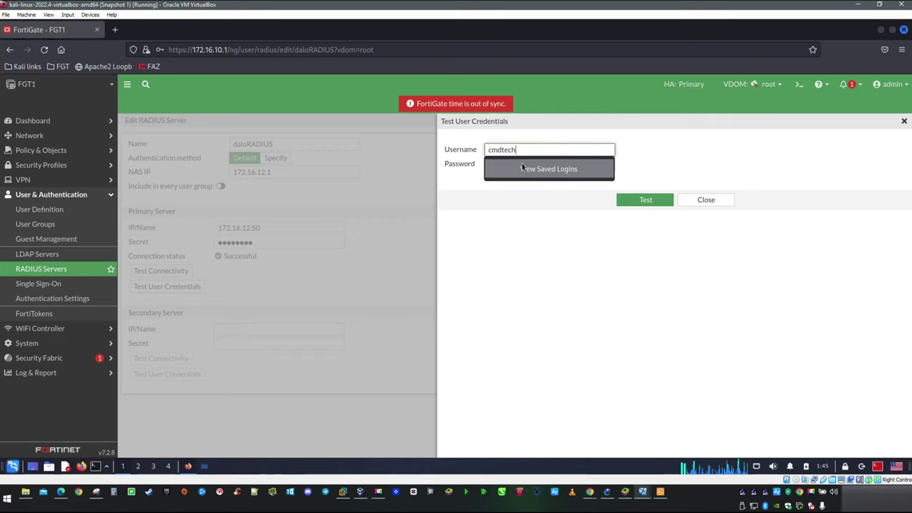
key("Tab")
left_click(505, 166)
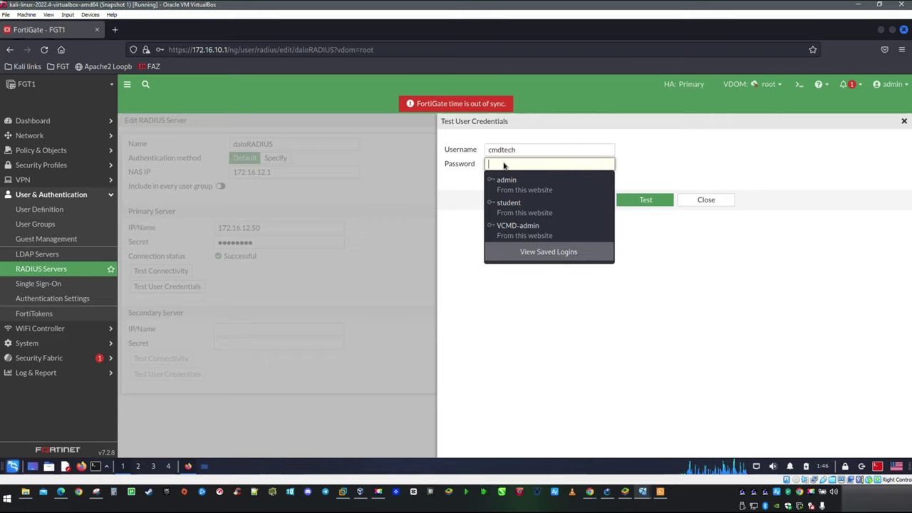
type("•••••")
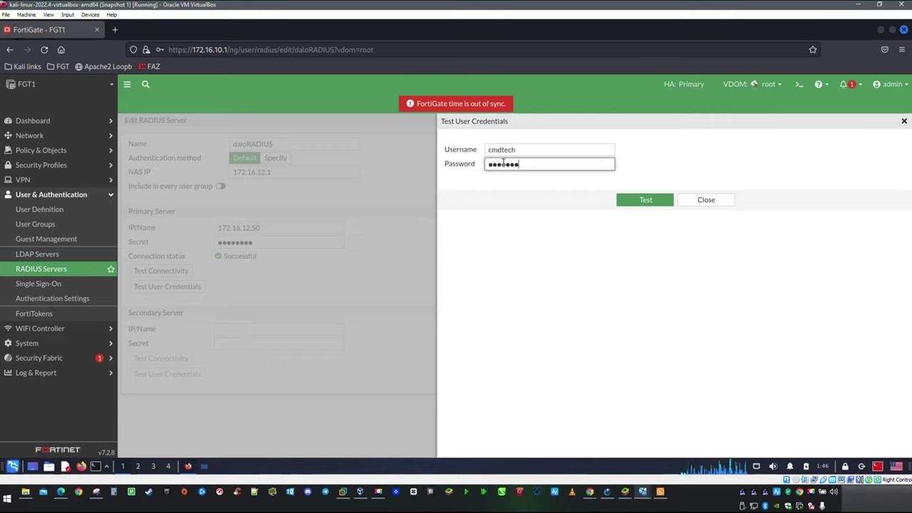
left_click(650, 202)
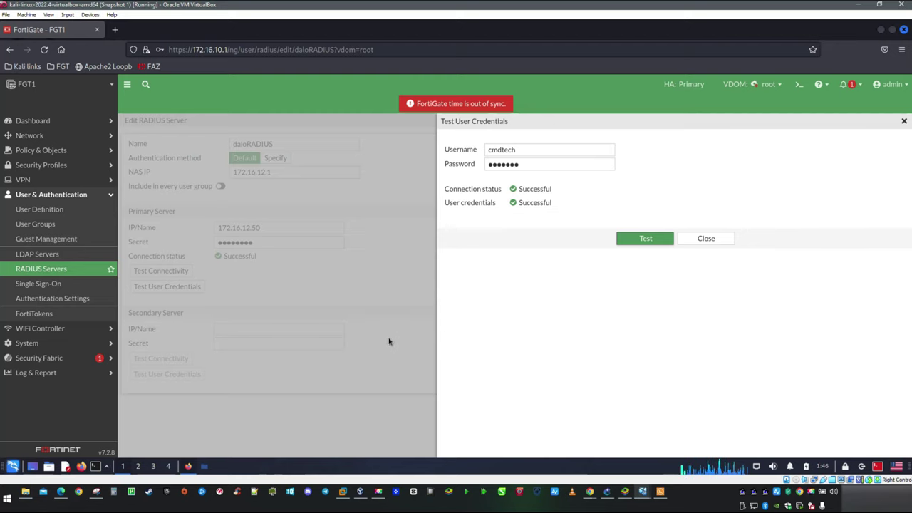
Step: Close the test results, save the daloRADIUS server settings and open the User Groups list
left_click(705, 239)
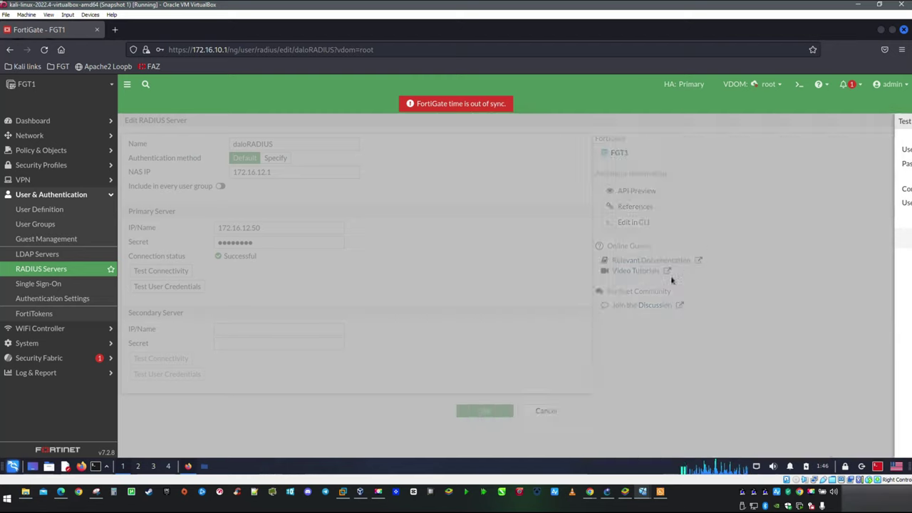
left_click(463, 388)
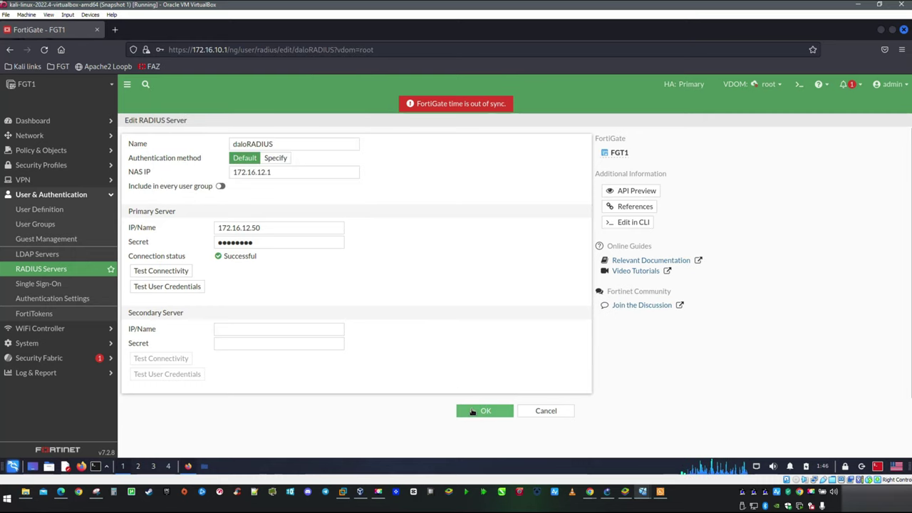
left_click(480, 413)
left_click(471, 388)
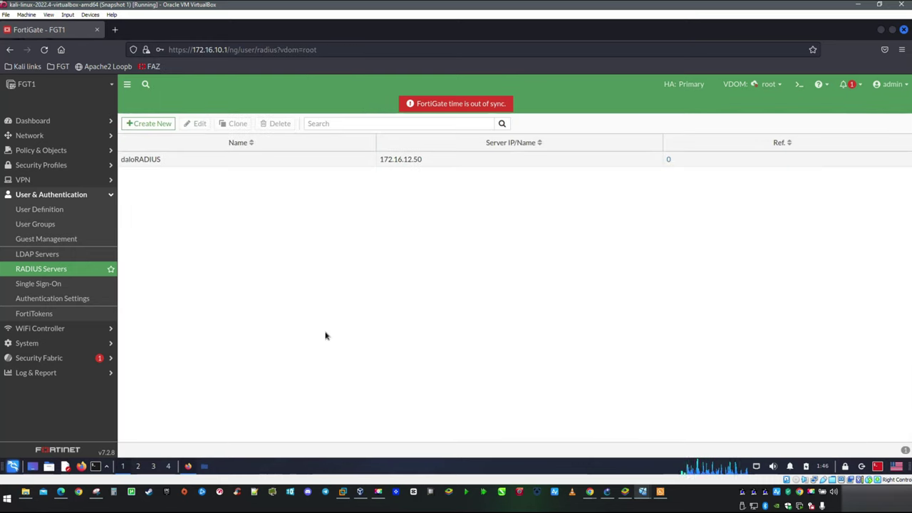
left_click(43, 179)
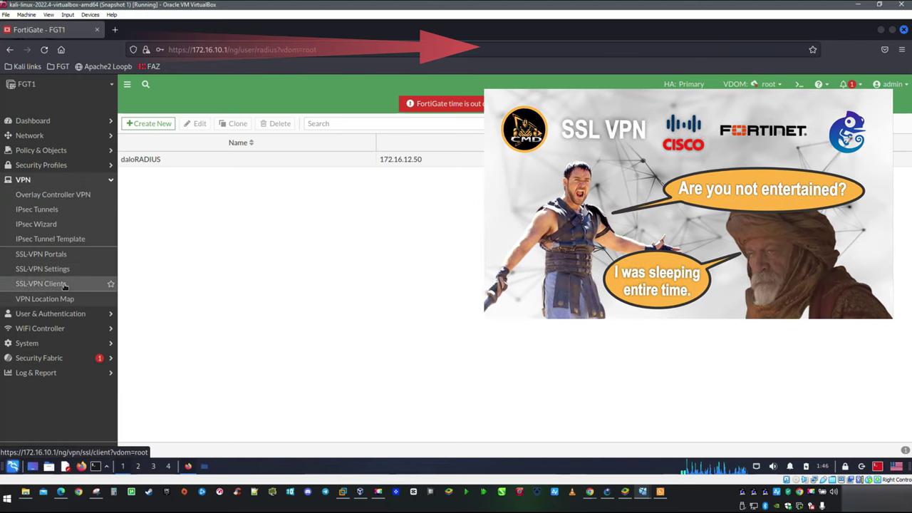
left_click(57, 313)
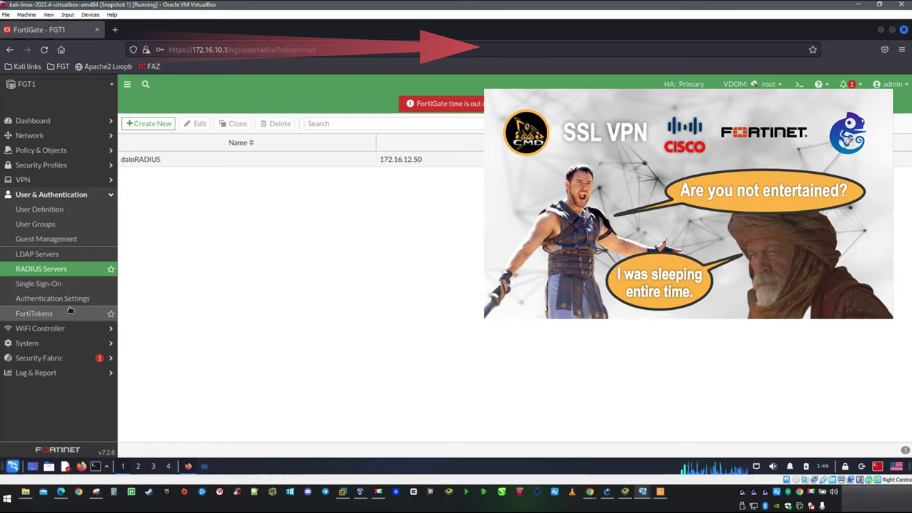
left_click(36, 224)
Step: Create firewall user group RadiusGroup with a remote group match on the daloRADIUS server
left_click(146, 124)
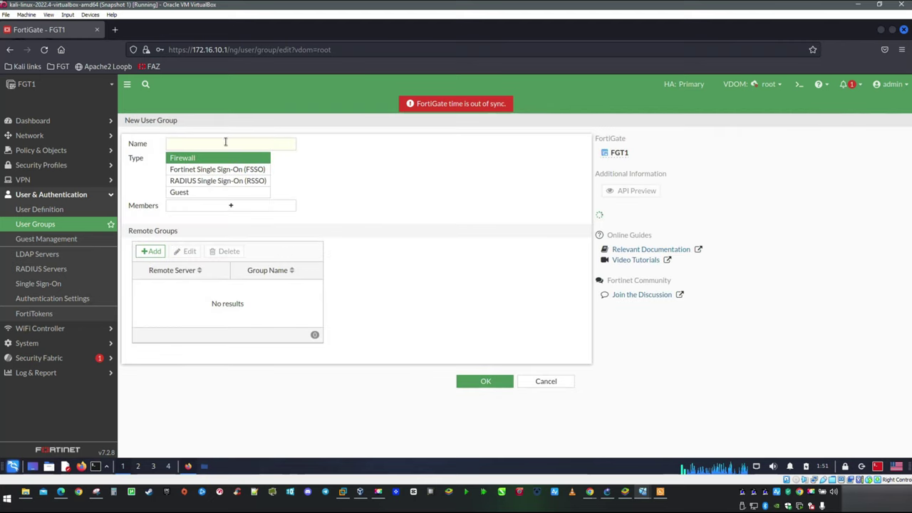
left_click(225, 142)
type("RadiusGroup")
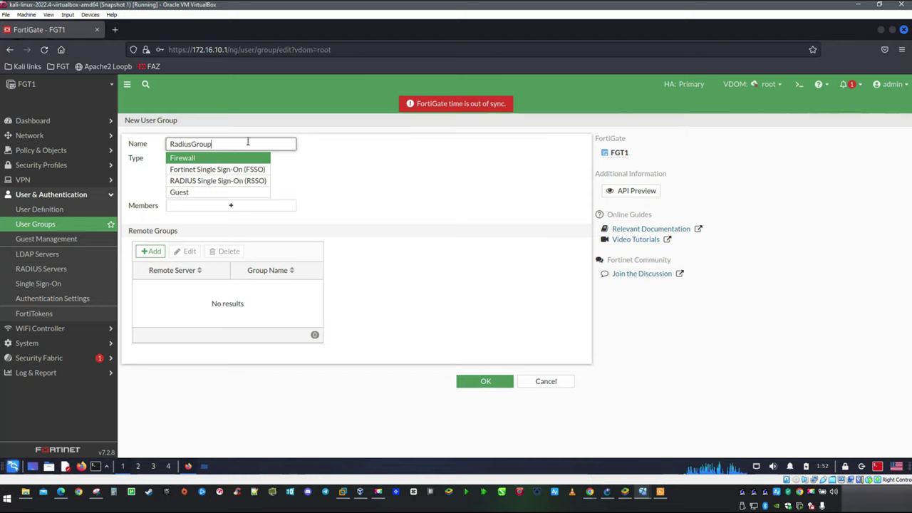
left_click(150, 250)
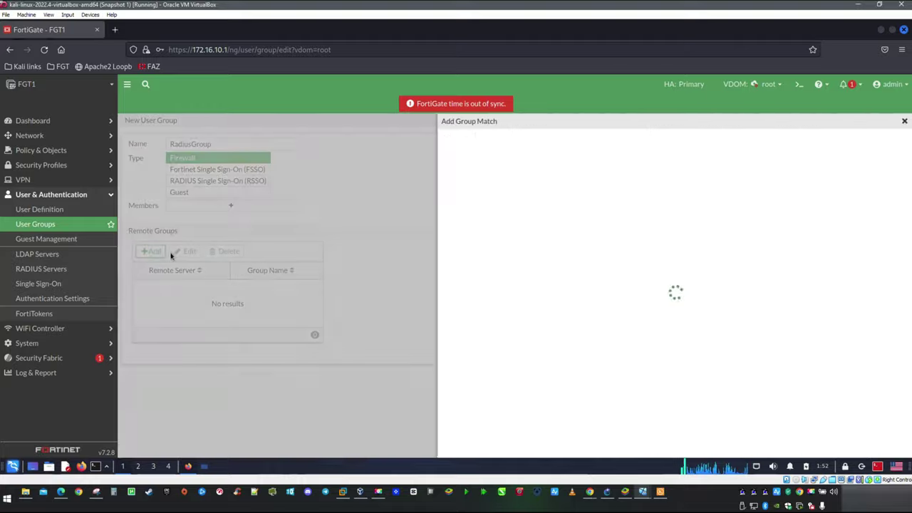
left_click(582, 139)
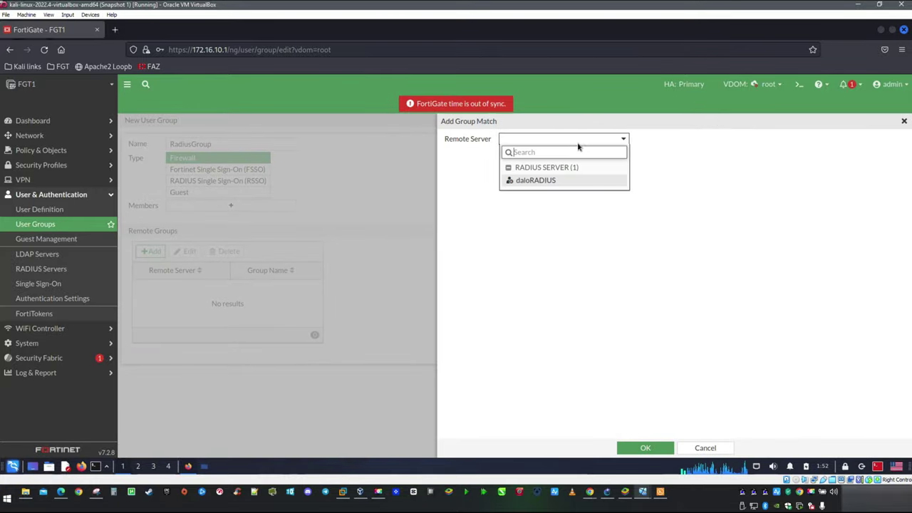
left_click(528, 180)
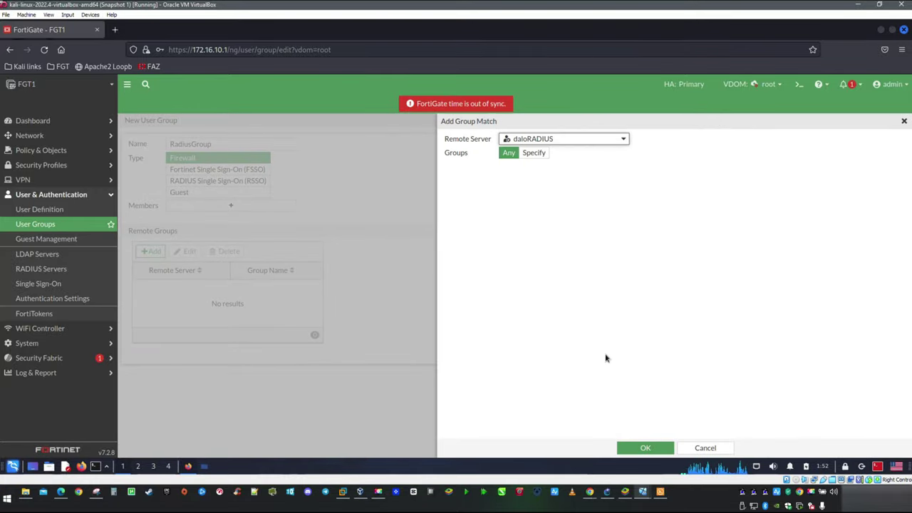
left_click(641, 449)
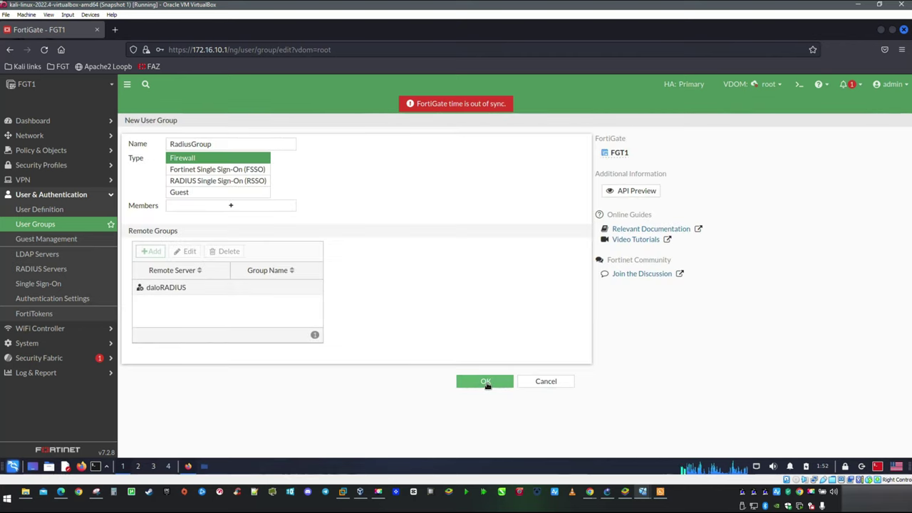
left_click(486, 381)
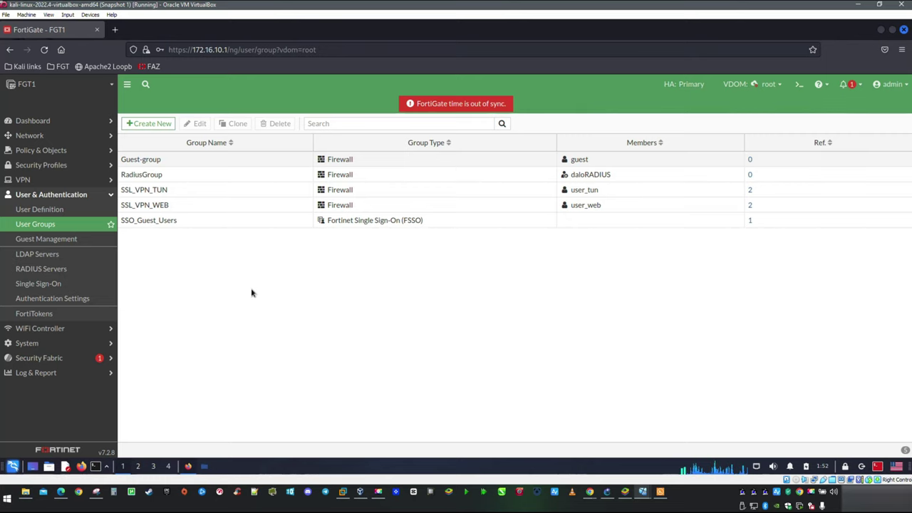
left_click(43, 179)
Step: Review the web-access SSL-VPN portal's settings
left_click(68, 258)
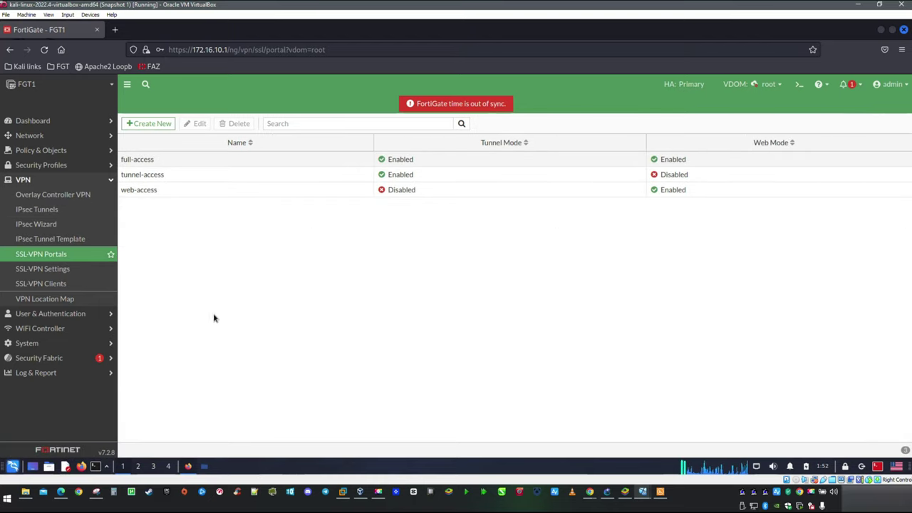
double_click(324, 191)
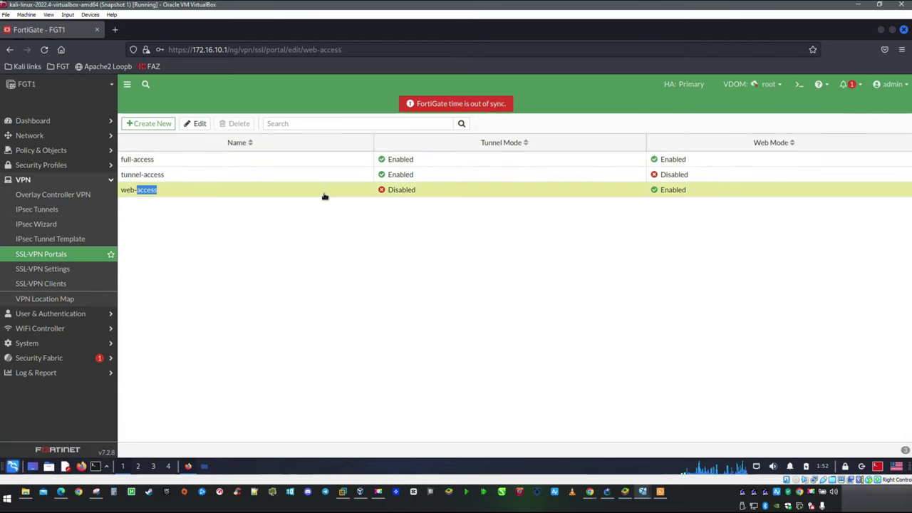
scroll(429, 312, "down", 3)
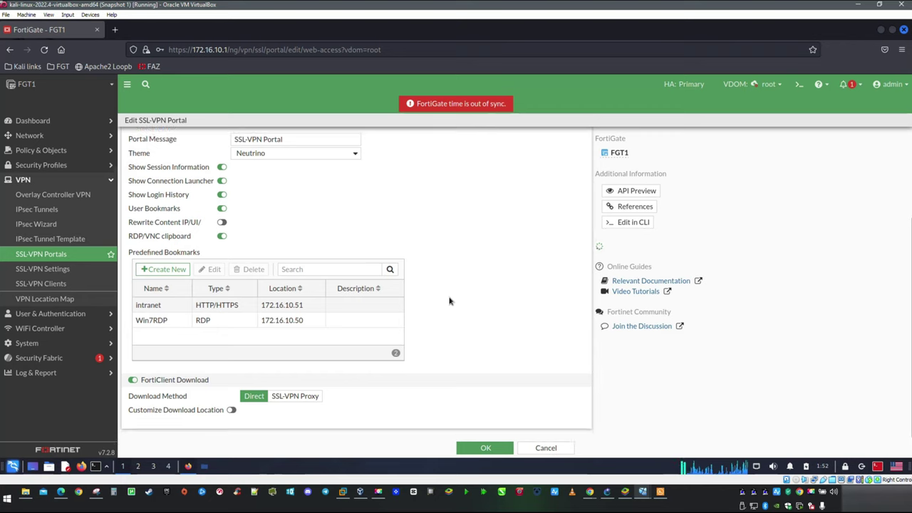
scroll(471, 297, "up", 3)
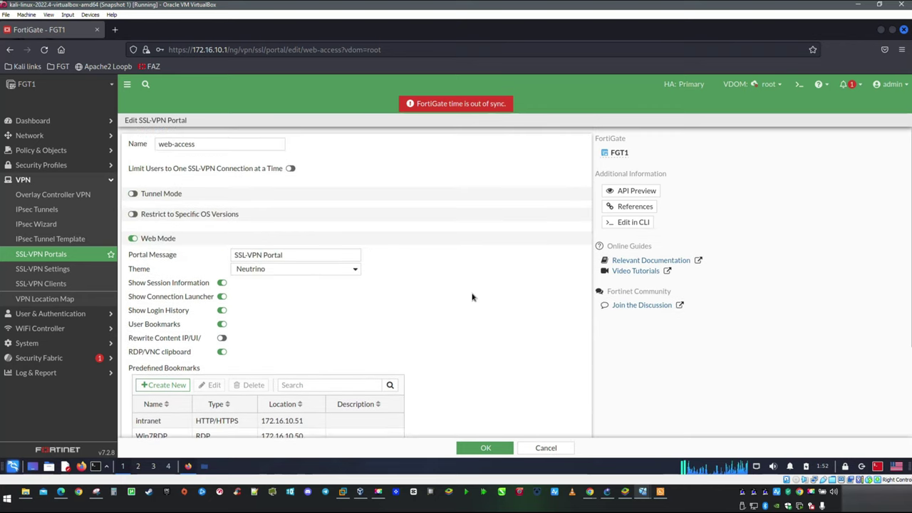
Step: Add an SSL-VPN authentication mapping of RadiusGroup to the web-access portal and apply the settings
left_click(61, 269)
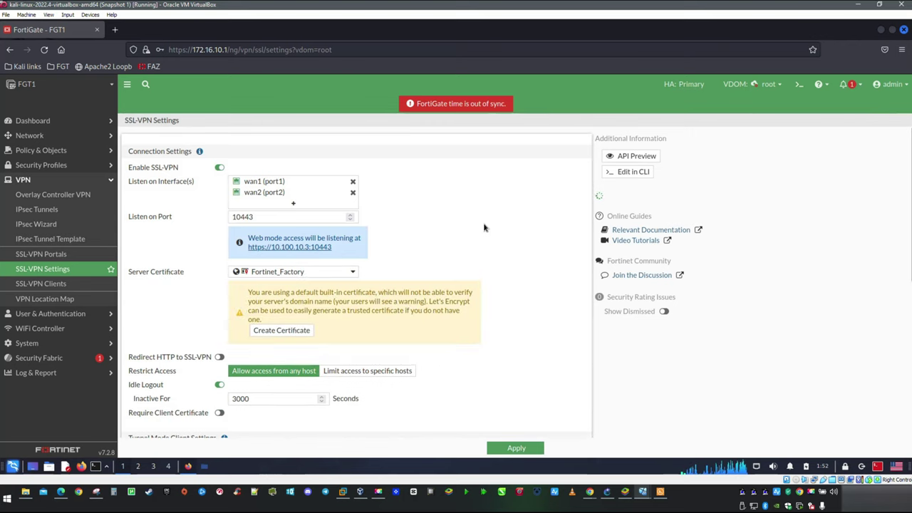
scroll(484, 228, "down", 5)
scroll(484, 228, "down", 1)
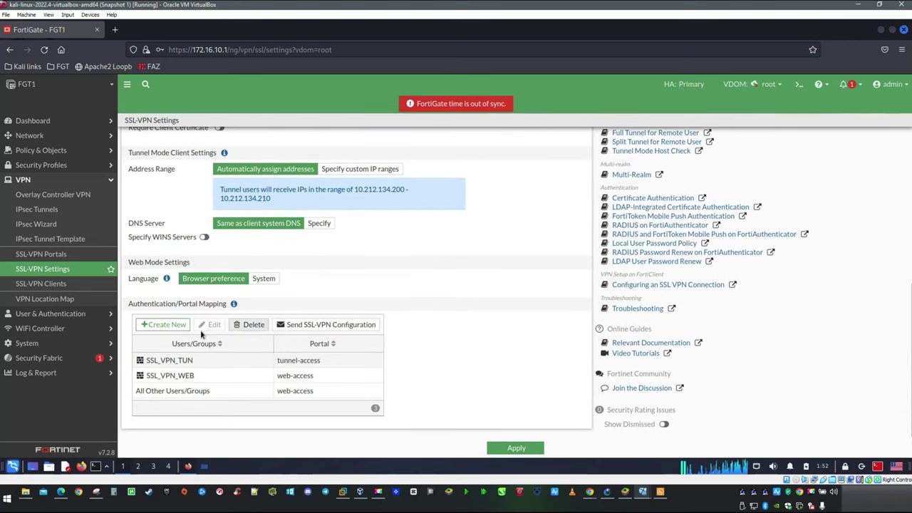
left_click(163, 325)
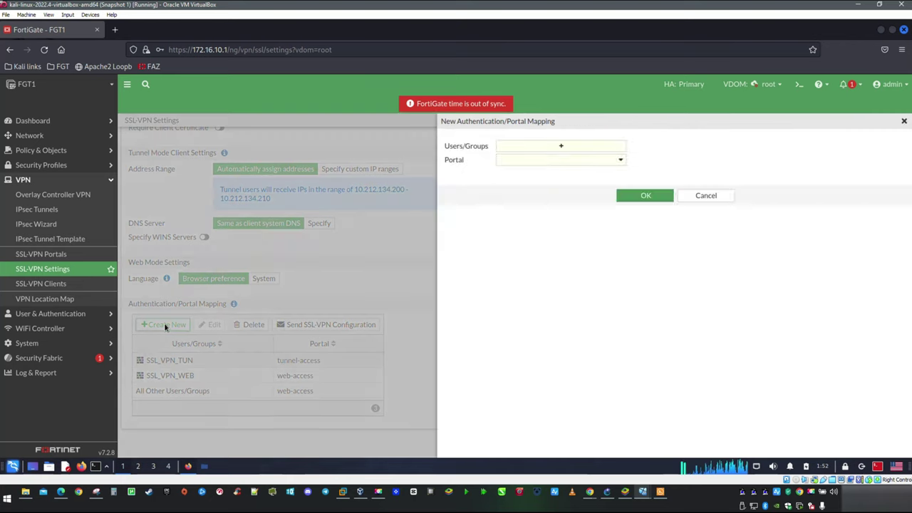
left_click(576, 149)
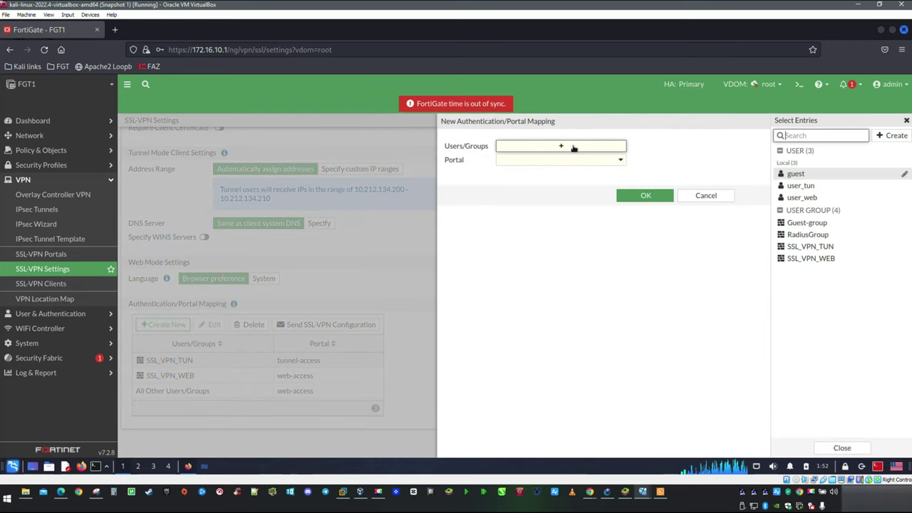
left_click(805, 240)
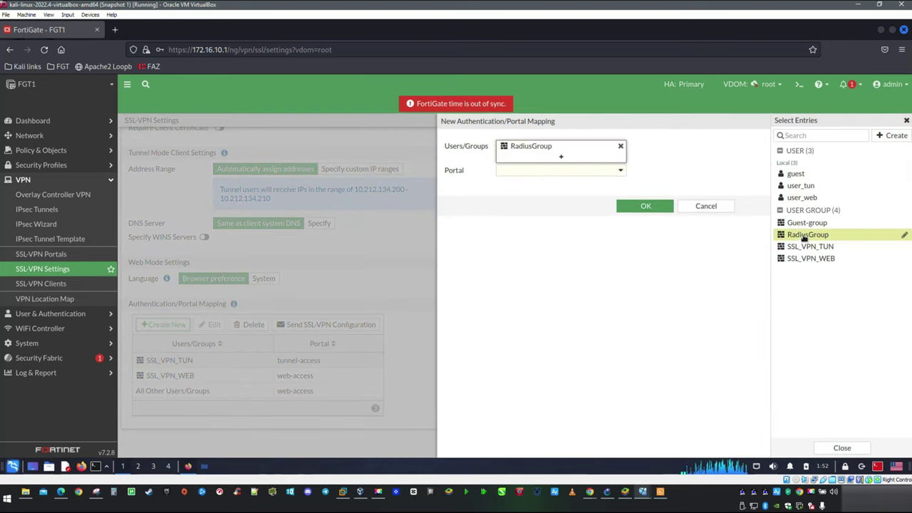
left_click(620, 171)
left_click(527, 223)
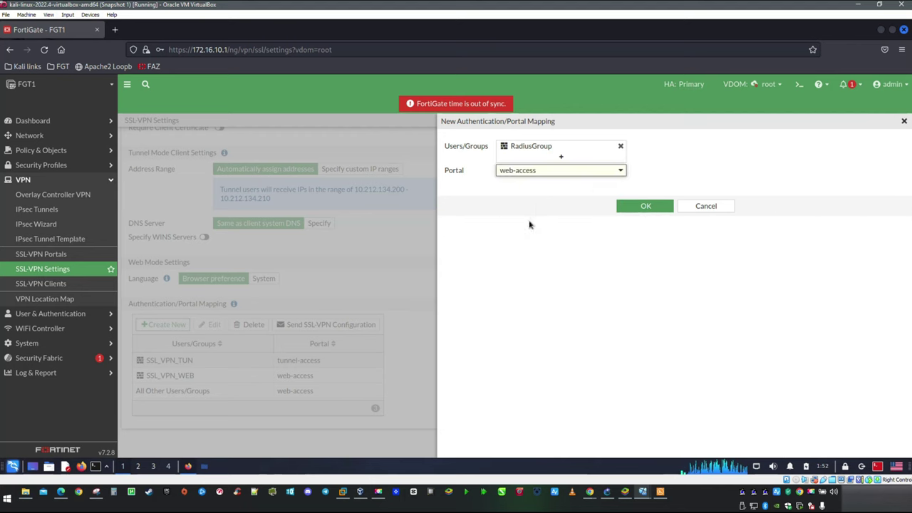
left_click(646, 206)
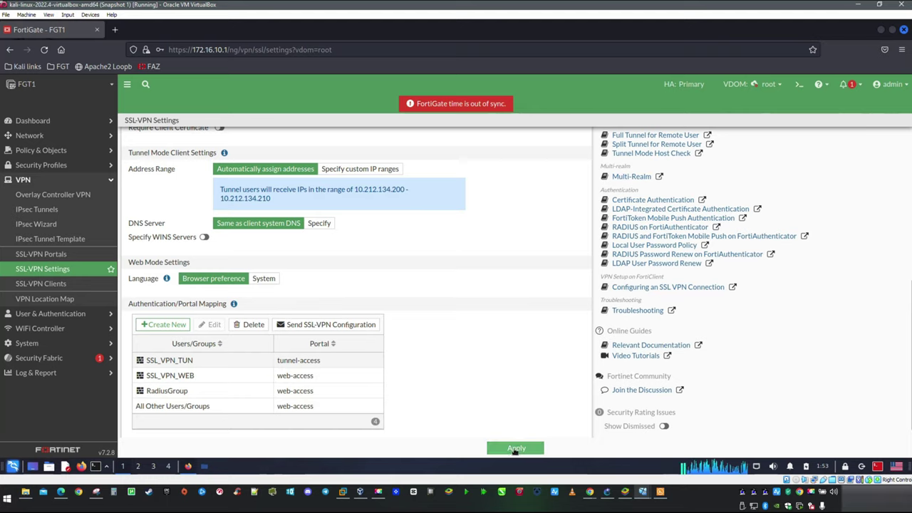
left_click(516, 448)
left_click(63, 282)
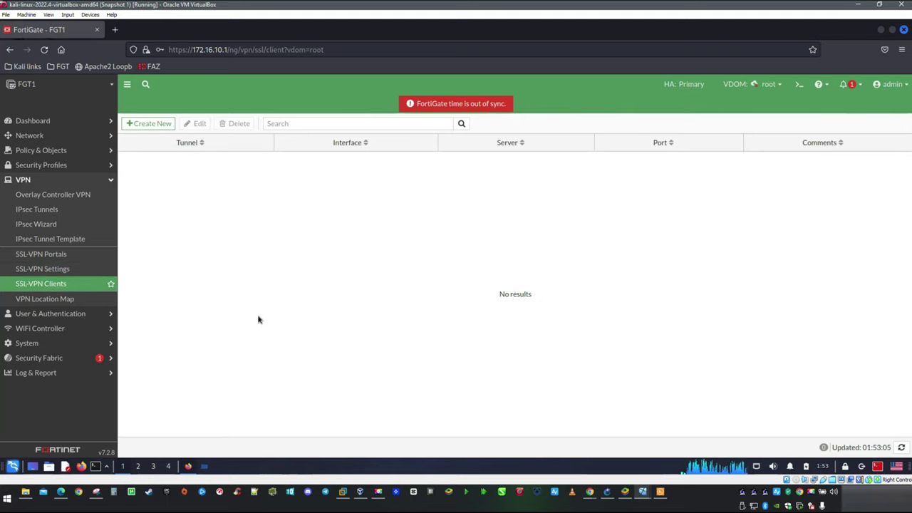
Step: Add RadiusGroup to the SSL_VPN firewall policy's sources and save the policy
left_click(55, 151)
left_click(57, 166)
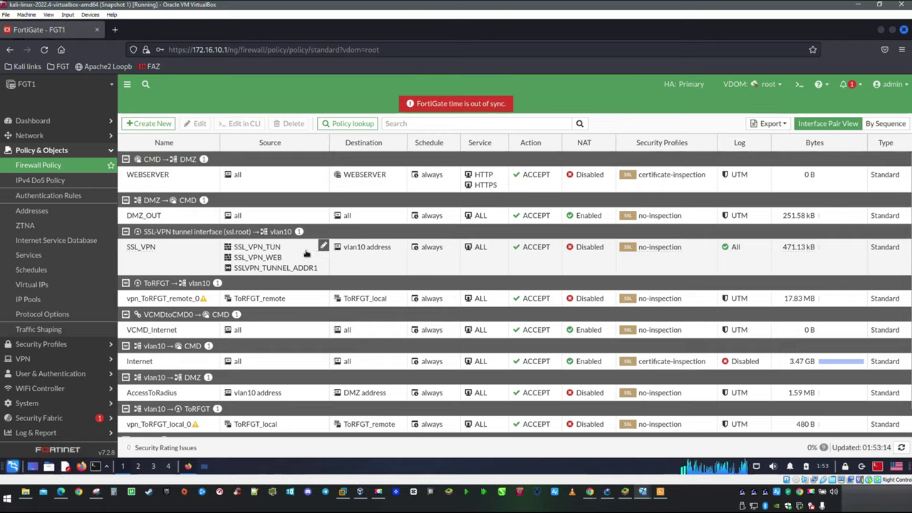
double_click(307, 255)
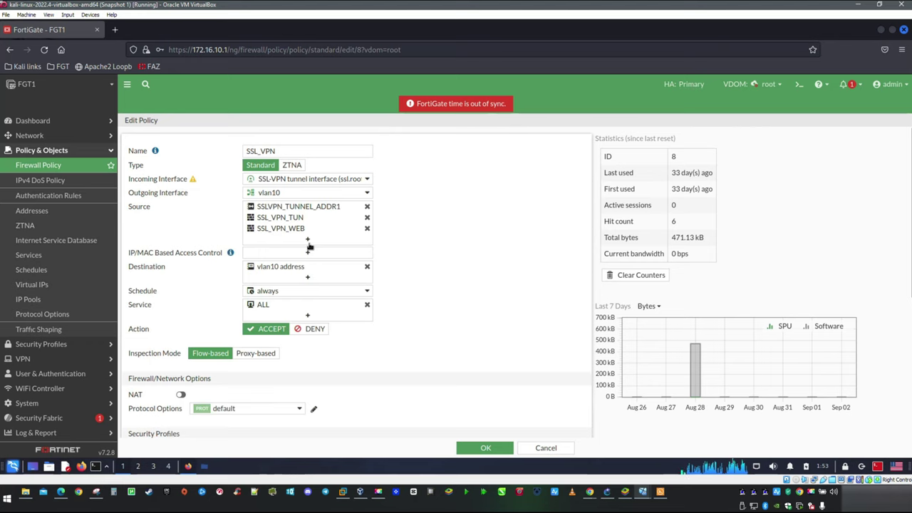
left_click(309, 246)
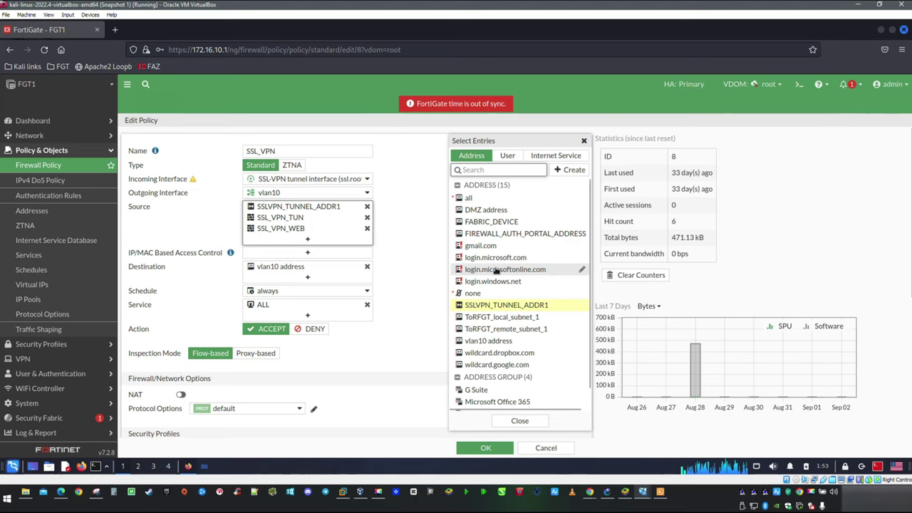
left_click(510, 156)
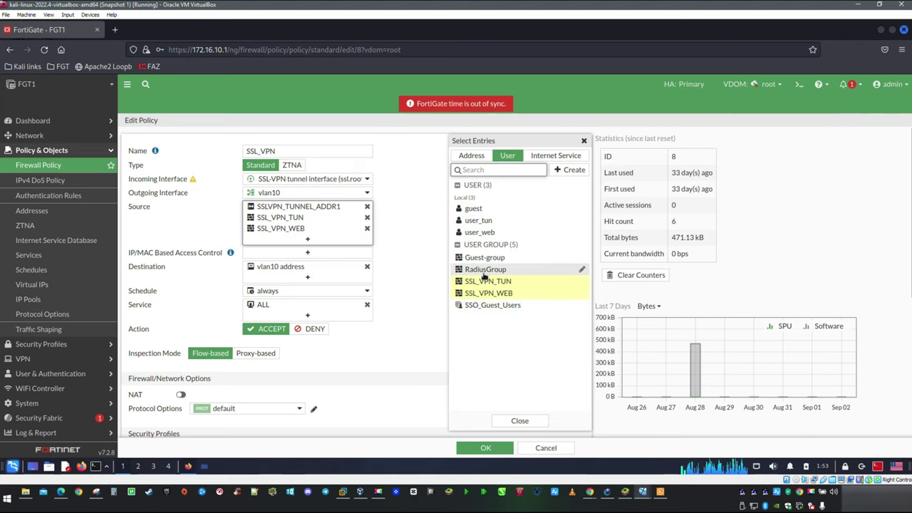
left_click(486, 269)
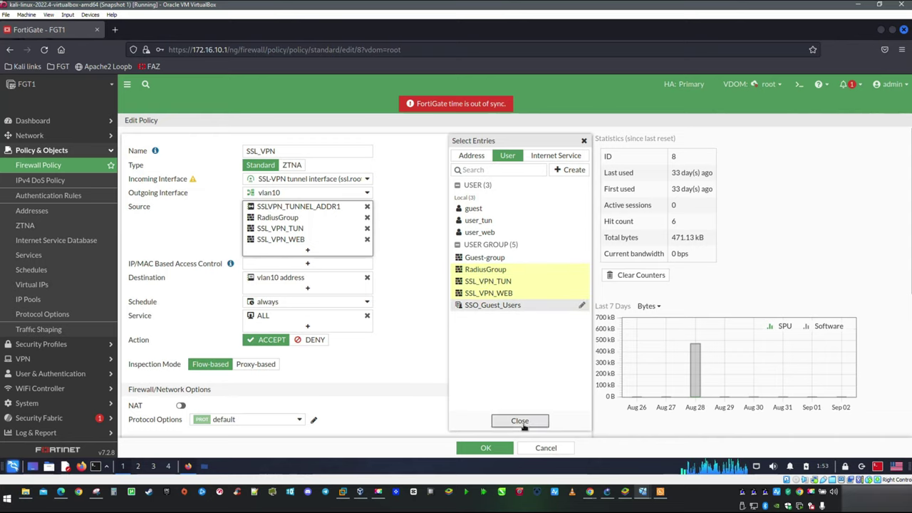
left_click(520, 421)
left_click(486, 448)
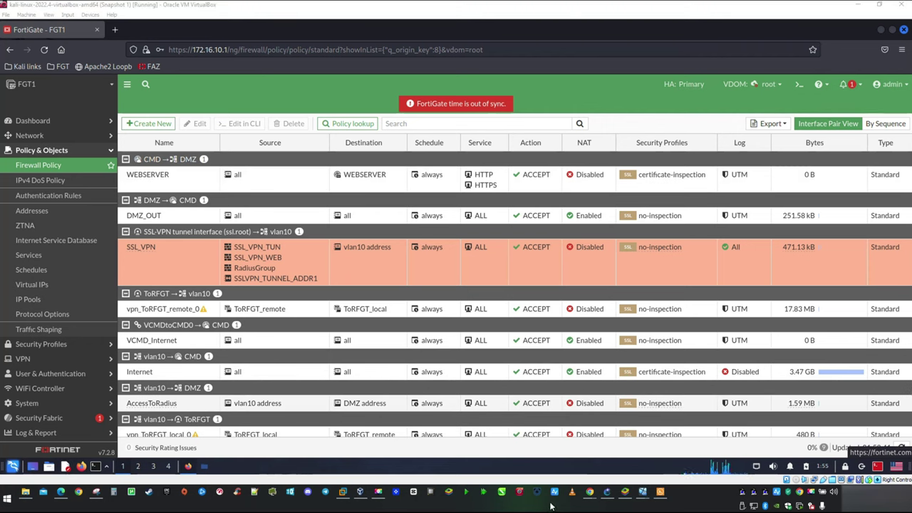
left_click(608, 492)
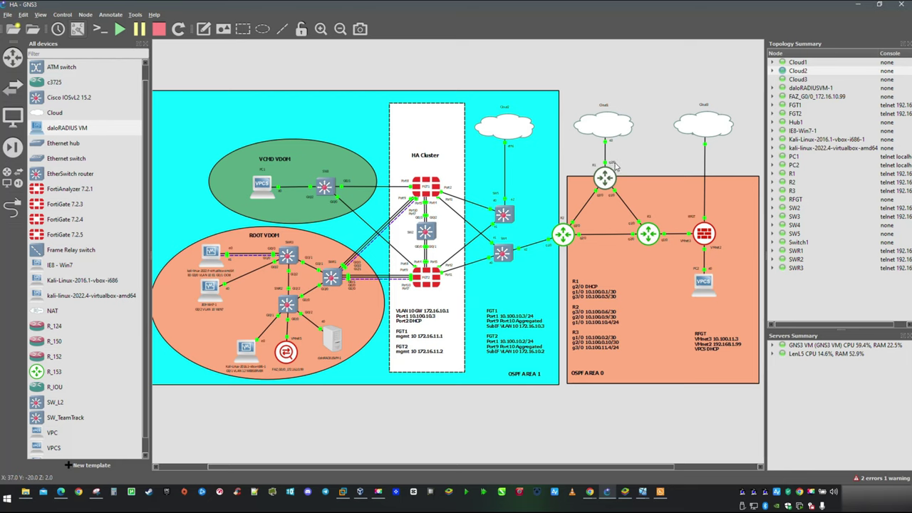
Step: Bring the Edge window with the SourceForge daloRADIUS files page to the front
mouse_move(62, 499)
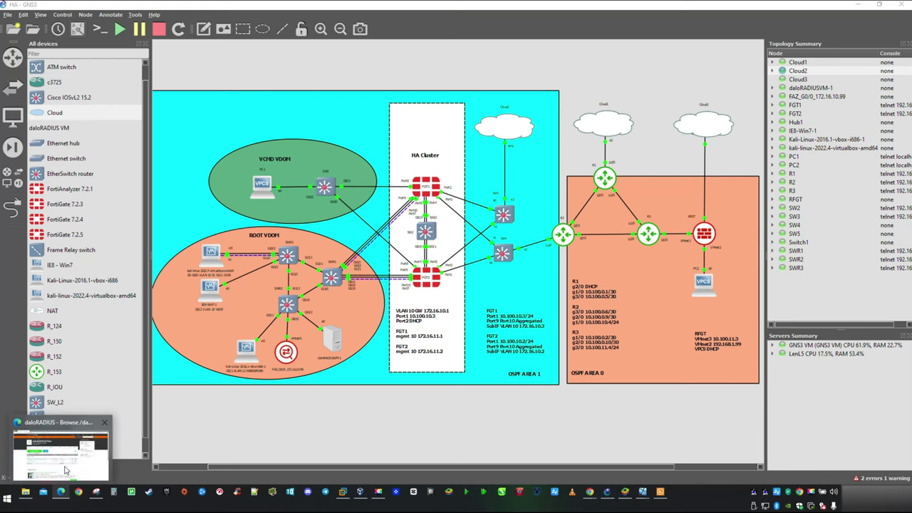
left_click(60, 460)
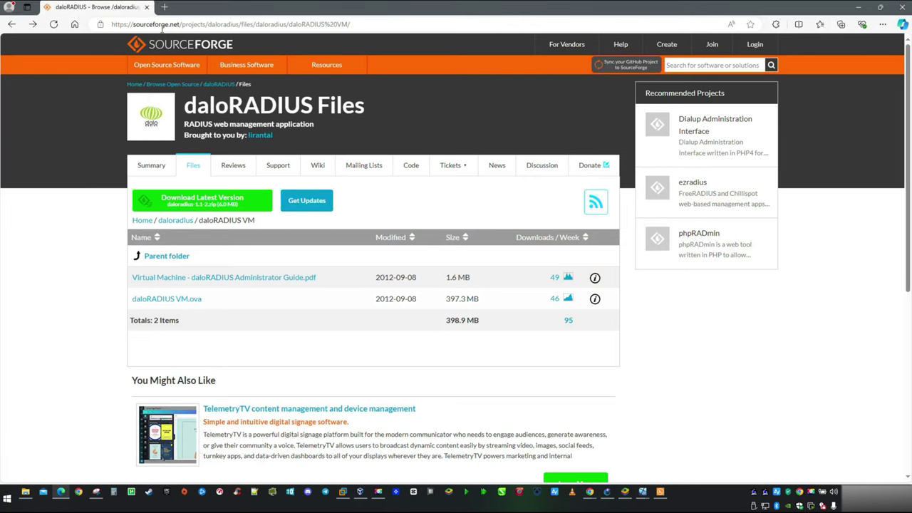
left_click(135, 24)
left_click(136, 24)
left_click_drag(133, 24, 410, 27)
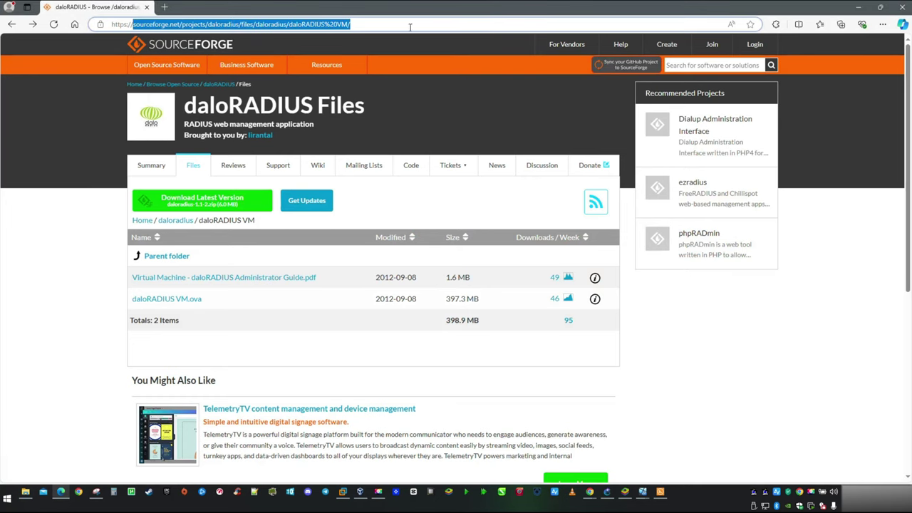
type("10.0.0.233:10443")
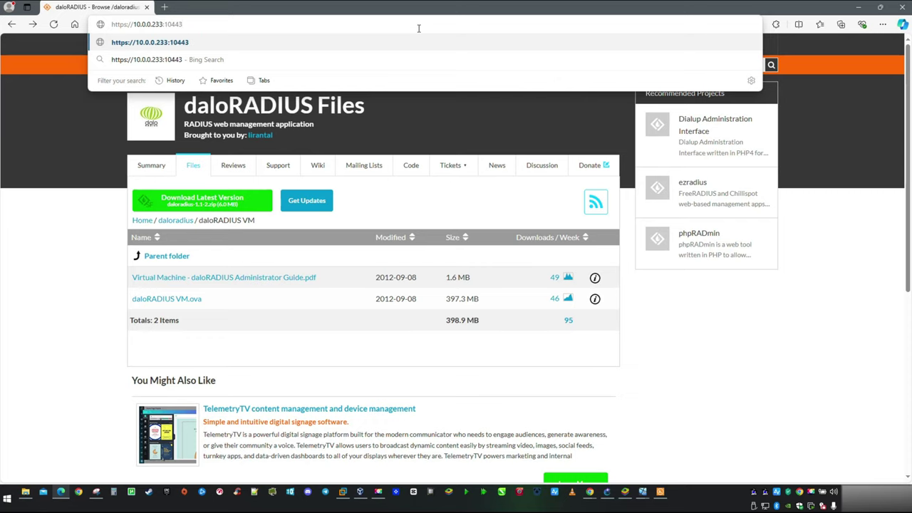
key("Return")
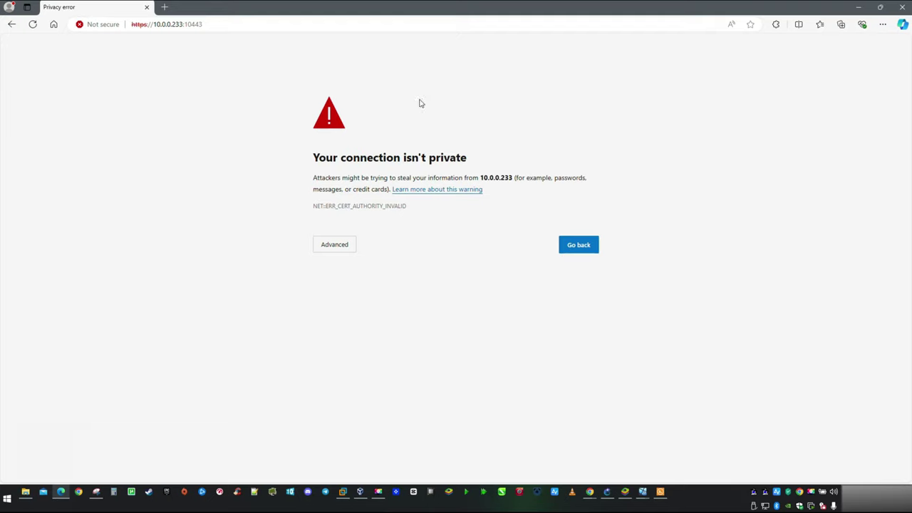
Step: Proceed past the certificate warning and log in to the SSL-VPN portal as the RADIUS user
left_click(344, 245)
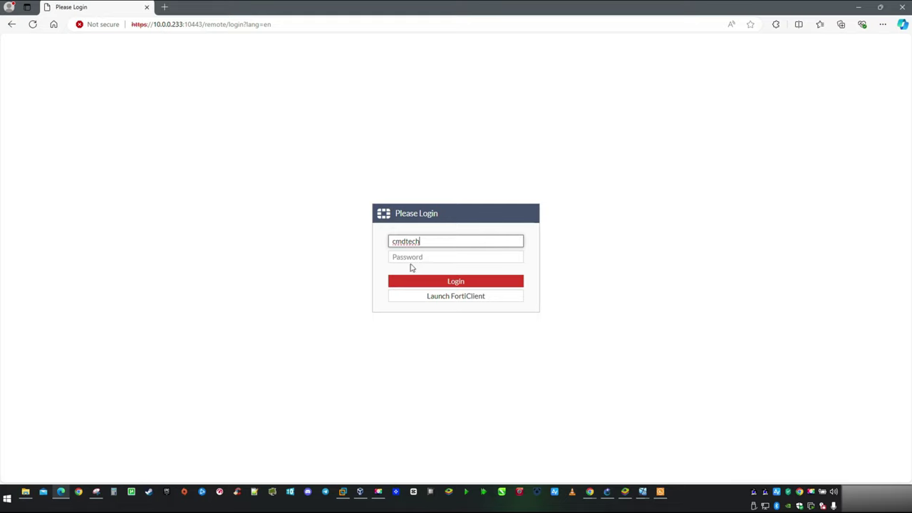
left_click(417, 257)
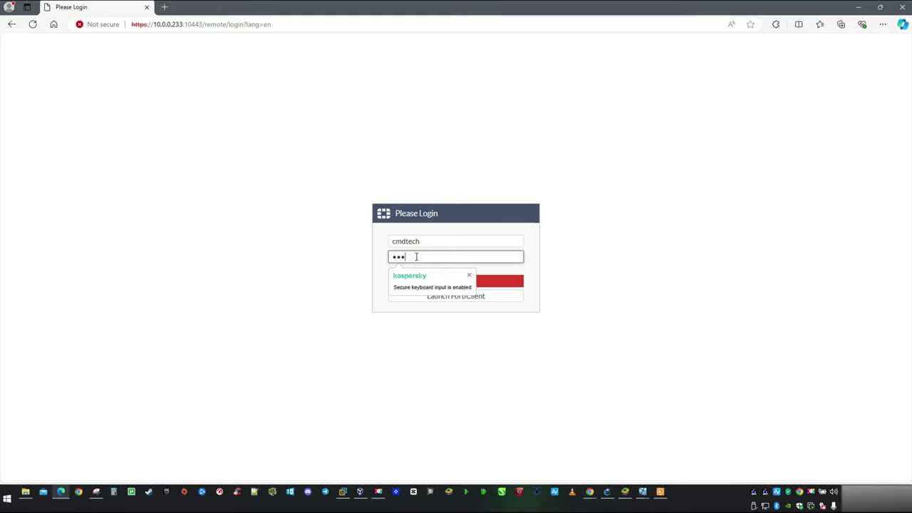
key("Return")
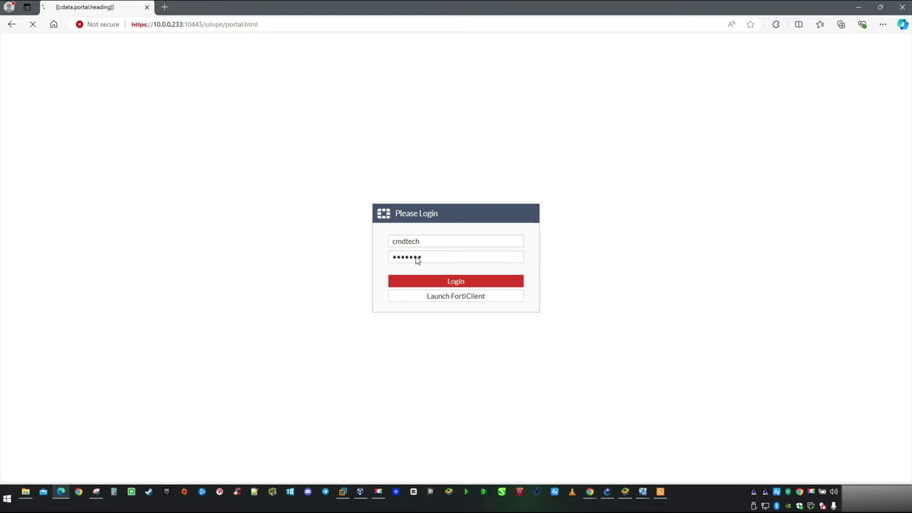